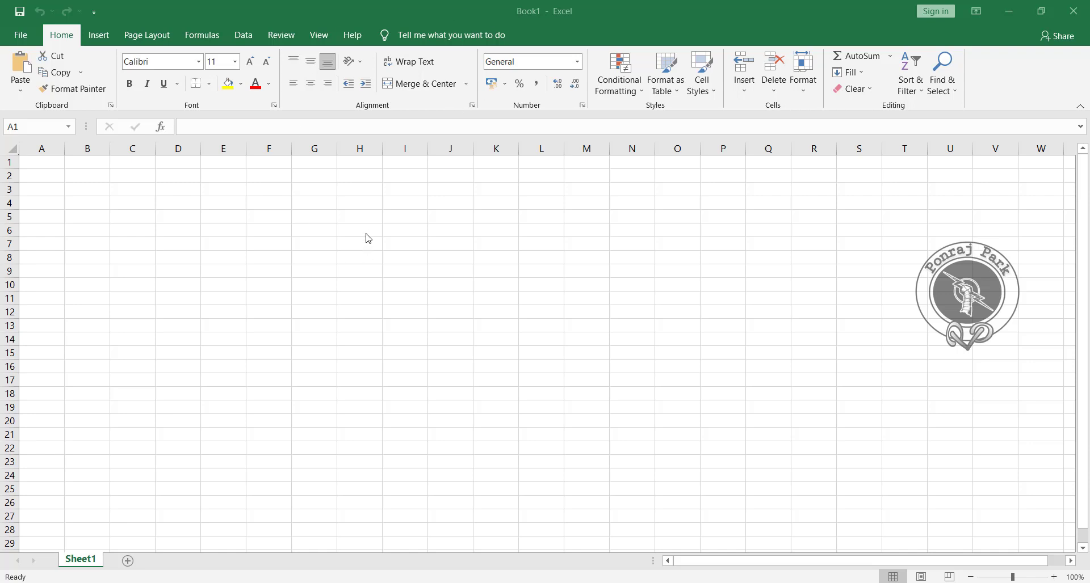
Enter "Heading 1" in cell H5 and "heading 2" in cell H6.
{"action": "left_click", "coordinate": [368, 218]}
{"action": "type", "text": "Heading 1"}
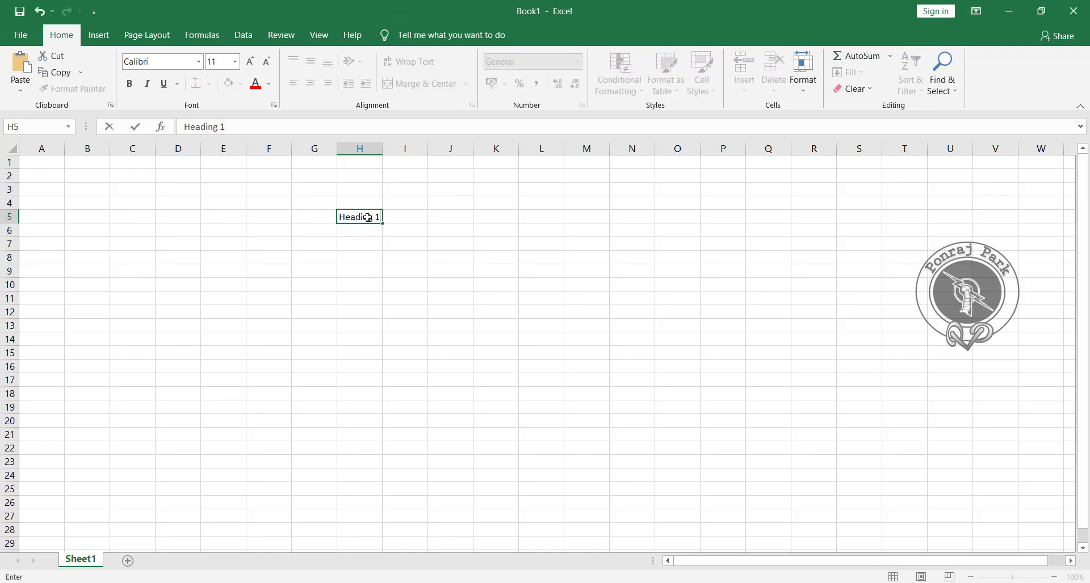
{"action": "key", "text": "Return"}
{"action": "type", "text": "heading 2"}
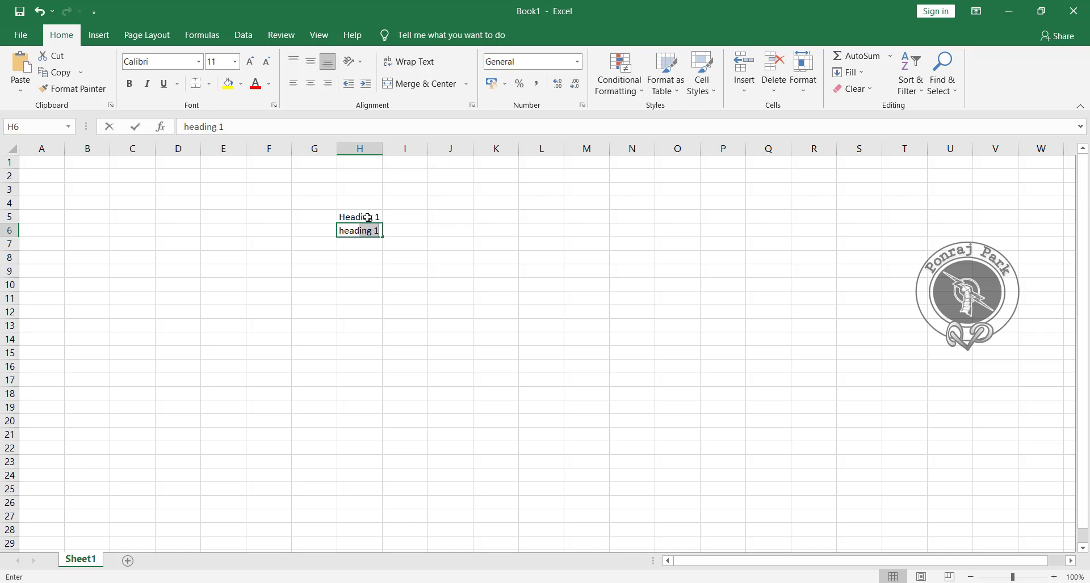
{"action": "key", "text": "Tab"}
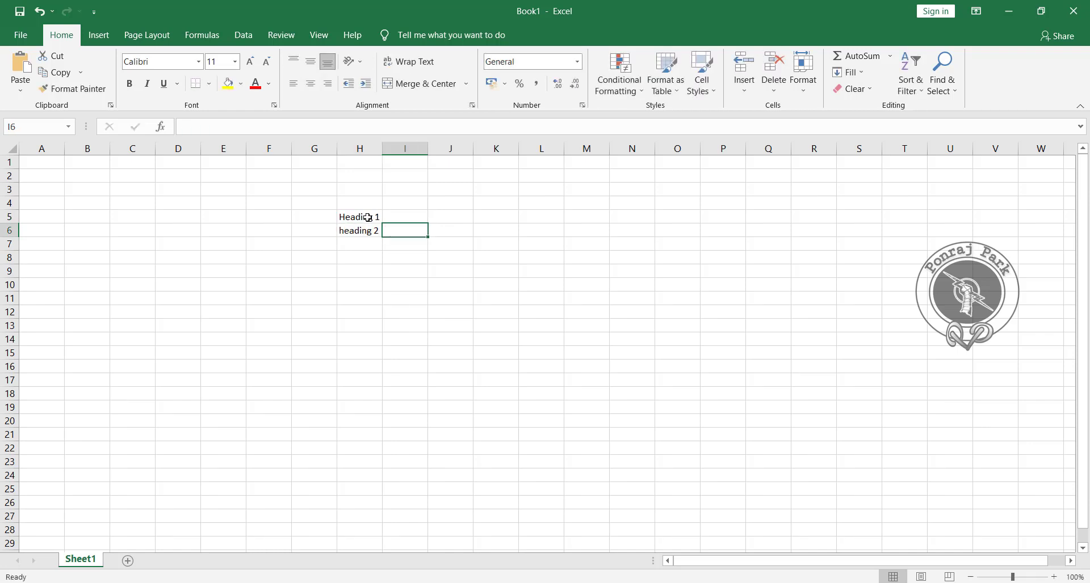
Move the "heading 2" text from cell H6 to cell I5, beside the first heading.
{"action": "key", "text": "Up"}
{"action": "key", "text": "Down"}
{"action": "key", "text": "Left"}
{"action": "key", "text": "ctrl+x"}
{"action": "key", "text": "Right"}
{"action": "key", "text": "Up"}
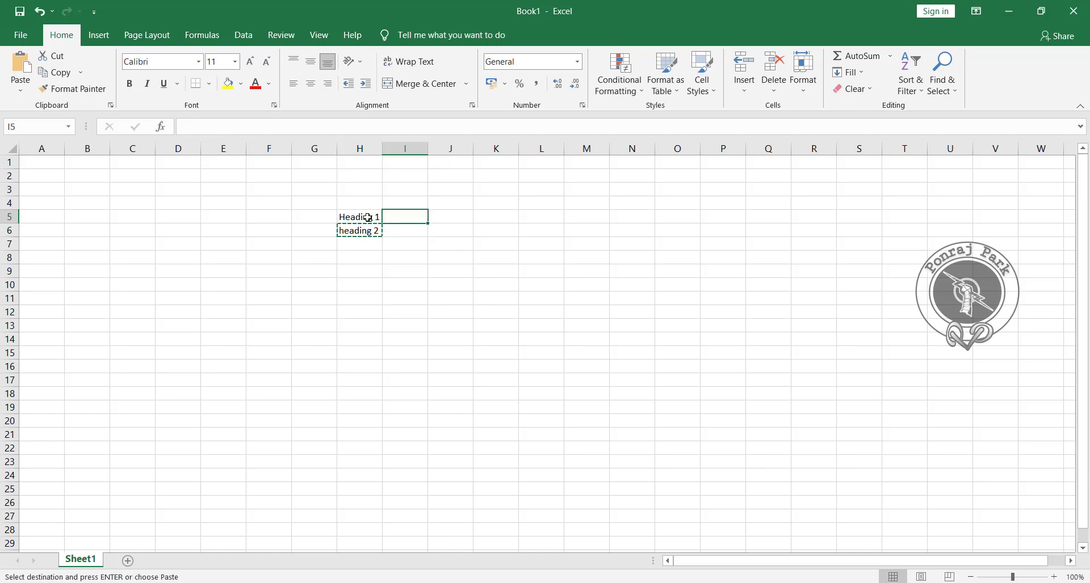
{"action": "key", "text": "ctrl+v"}
Enter "Heading 3" in cell J5 to complete the heading row.
{"action": "key", "text": "Right"}
{"action": "type", "text": "Hea"}
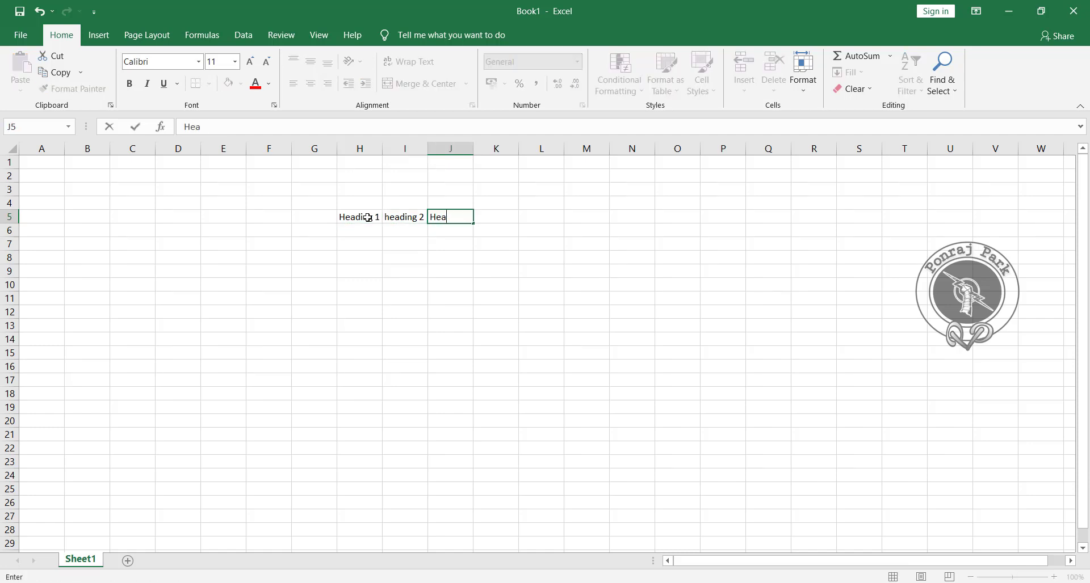
{"action": "type", "text": "ding 3"}
{"action": "key", "text": "Return"}
Enter 1 in cell H6 under the first heading and fill it down through H10.
{"action": "key", "text": "Left"}
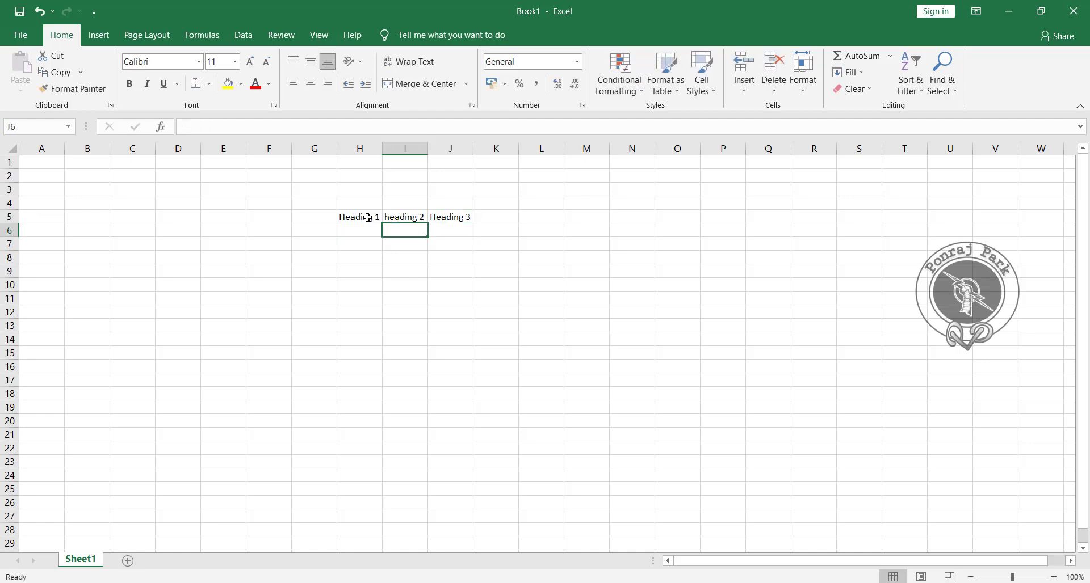
{"action": "key", "text": "Left"}
{"action": "type", "text": "1"}
{"action": "key", "text": "Return"}
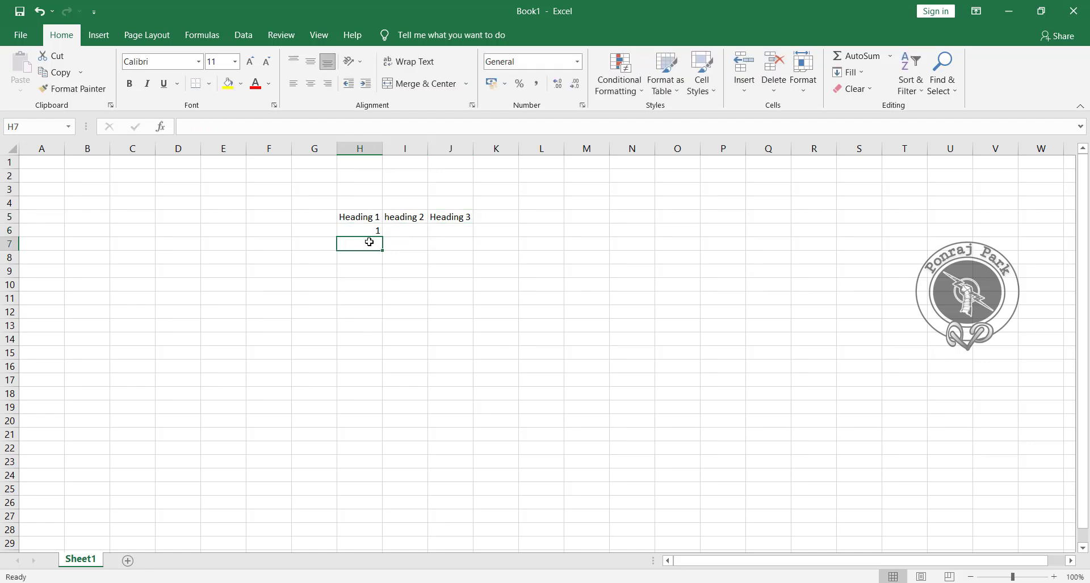
{"action": "left_click", "coordinate": [375, 231]}
{"action": "left_click_drag", "start_coordinate": [383, 237], "coordinate": [382, 286]}
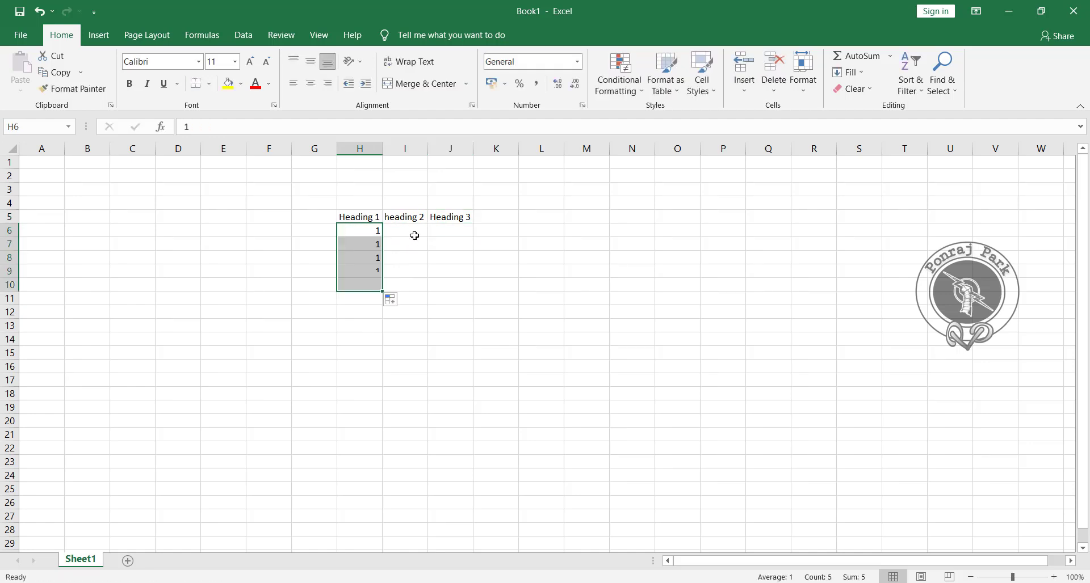
Enter 2 in cell I6 under the second heading and fill it down through I10.
{"action": "left_click", "coordinate": [410, 231]}
{"action": "type", "text": "2"}
{"action": "key", "text": "Return"}
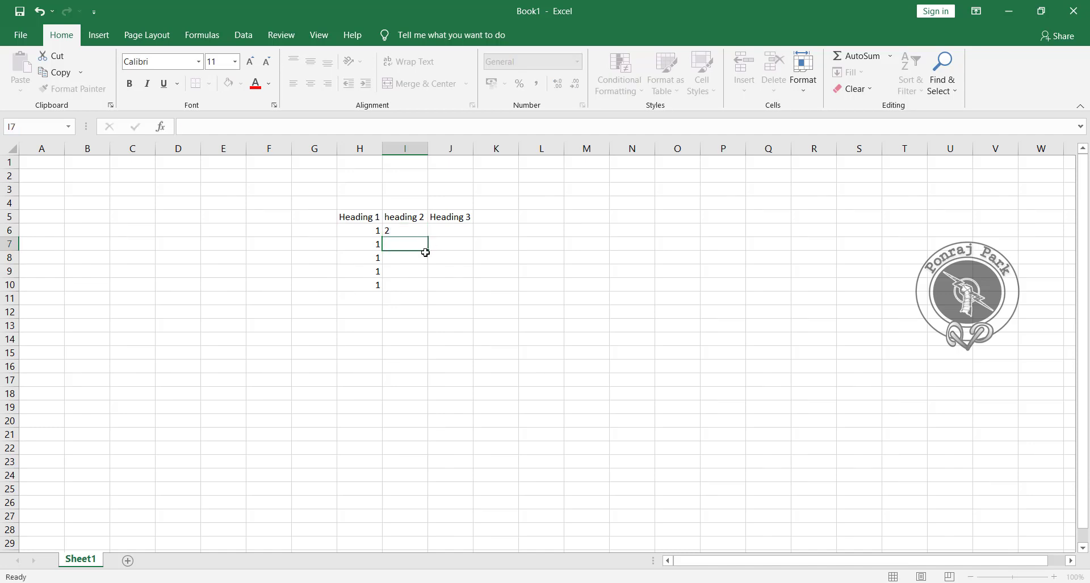
{"action": "left_click", "coordinate": [426, 230]}
{"action": "left_click_drag", "start_coordinate": [426, 252], "coordinate": [428, 288]}
Enter 3 in cell J6 under the third heading and fill it down through J10.
{"action": "left_click", "coordinate": [463, 234]}
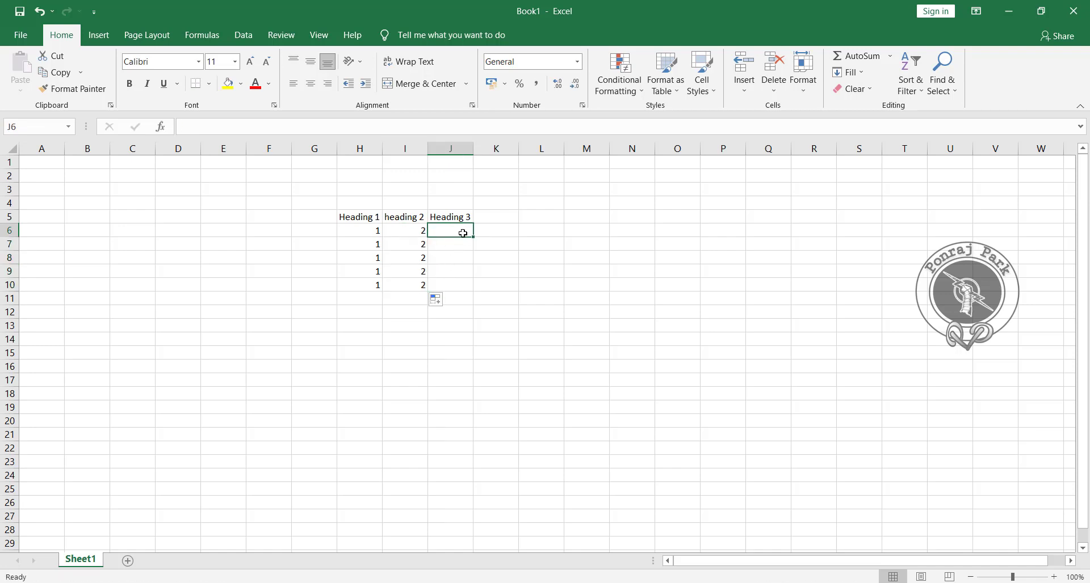
{"action": "type", "text": "3"}
{"action": "left_click_drag", "start_coordinate": [475, 236], "coordinate": [479, 288]}
{"action": "left_click", "coordinate": [554, 261]}
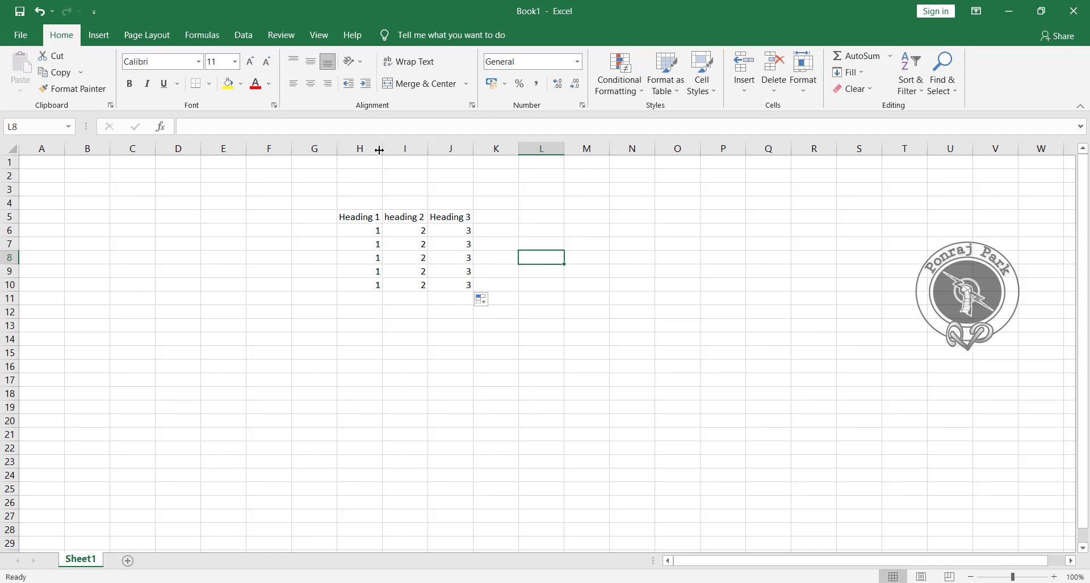
Widen columns H, I and J and make heading row 5 about twice as tall.
{"action": "left_click_drag", "start_coordinate": [379, 150], "coordinate": [525, 149]}
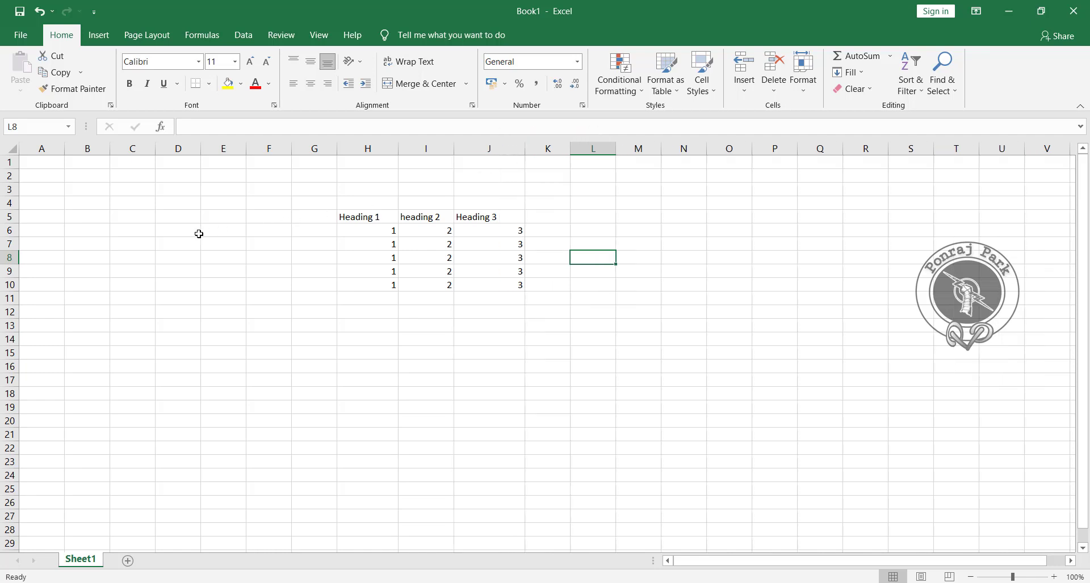
{"action": "left_click_drag", "start_coordinate": [11, 223], "coordinate": [11, 238]}
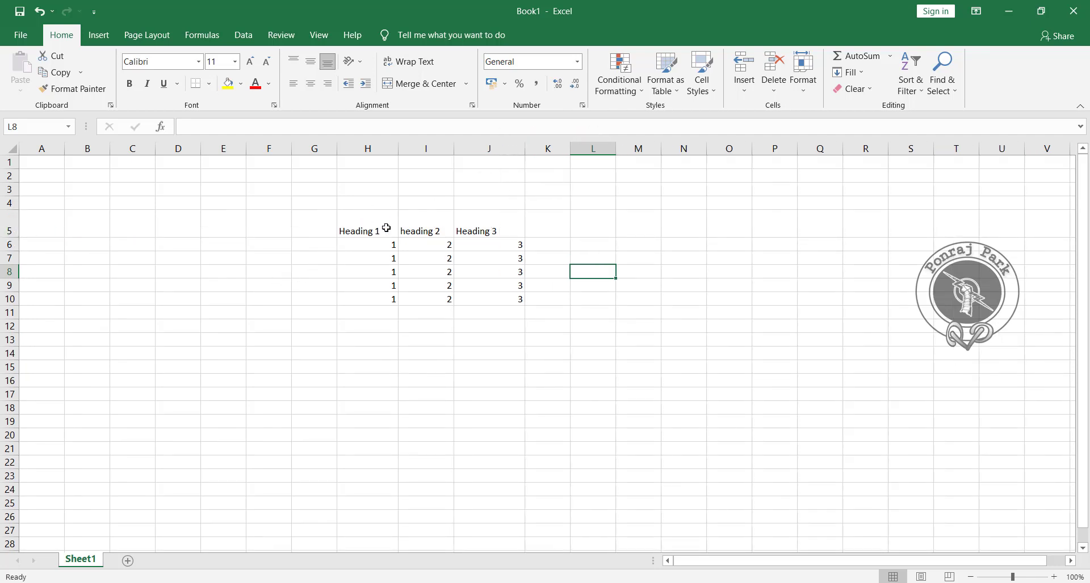
Align the headings in H5:J5 vertically to top, middle and finally bottom, and horizontally to center and finally right.
{"action": "left_click", "coordinate": [366, 223]}
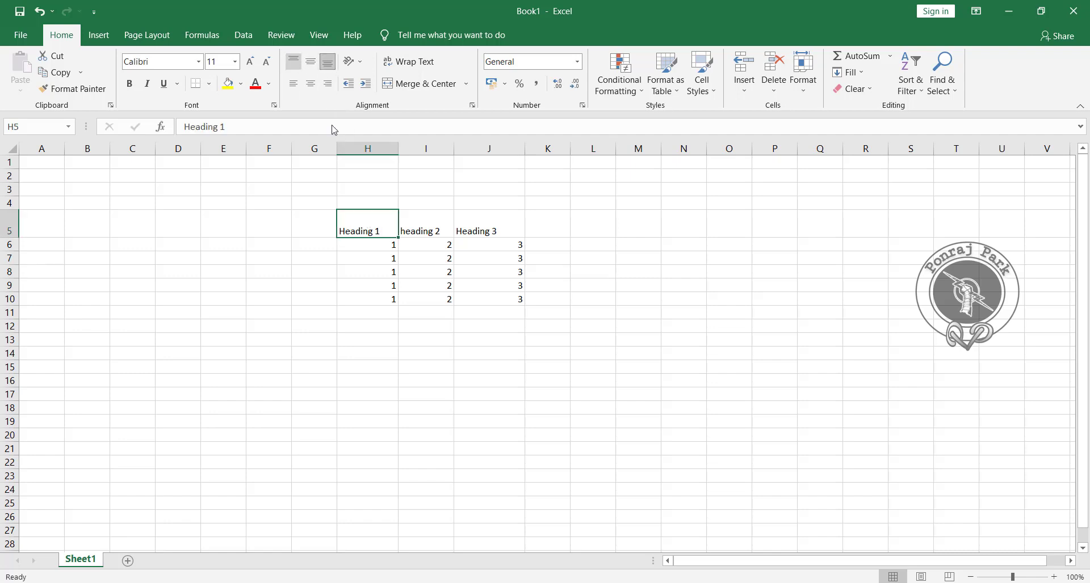
{"action": "left_click_drag", "start_coordinate": [385, 231], "coordinate": [502, 230]}
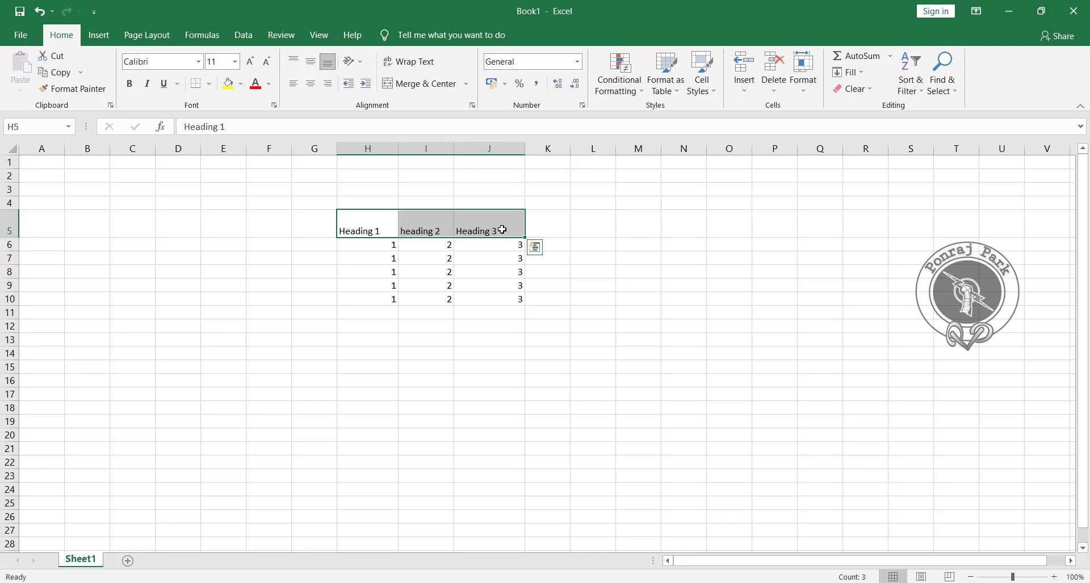
{"action": "left_click", "coordinate": [294, 62]}
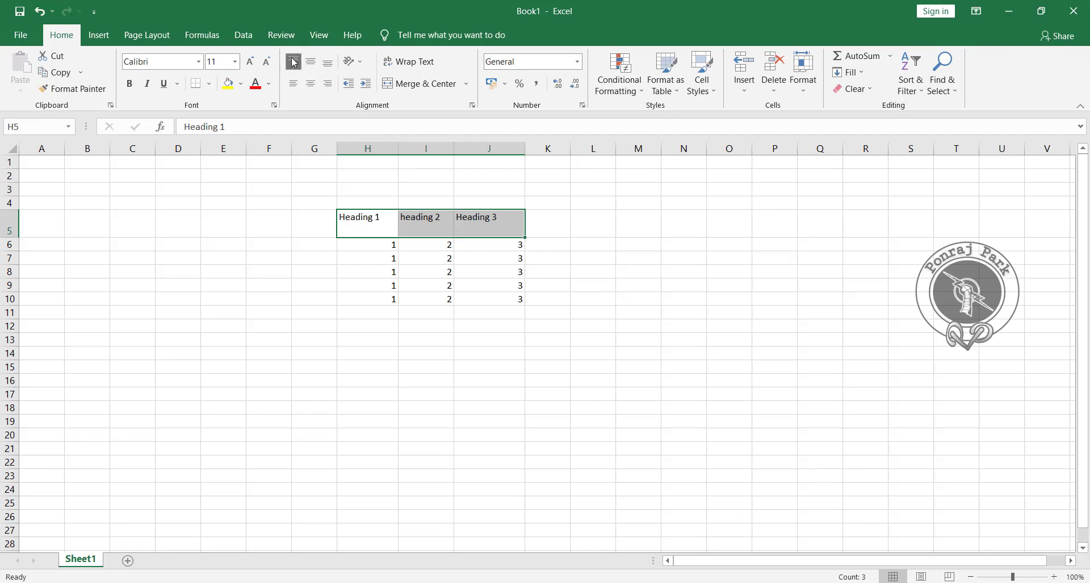
{"action": "left_click", "coordinate": [310, 64]}
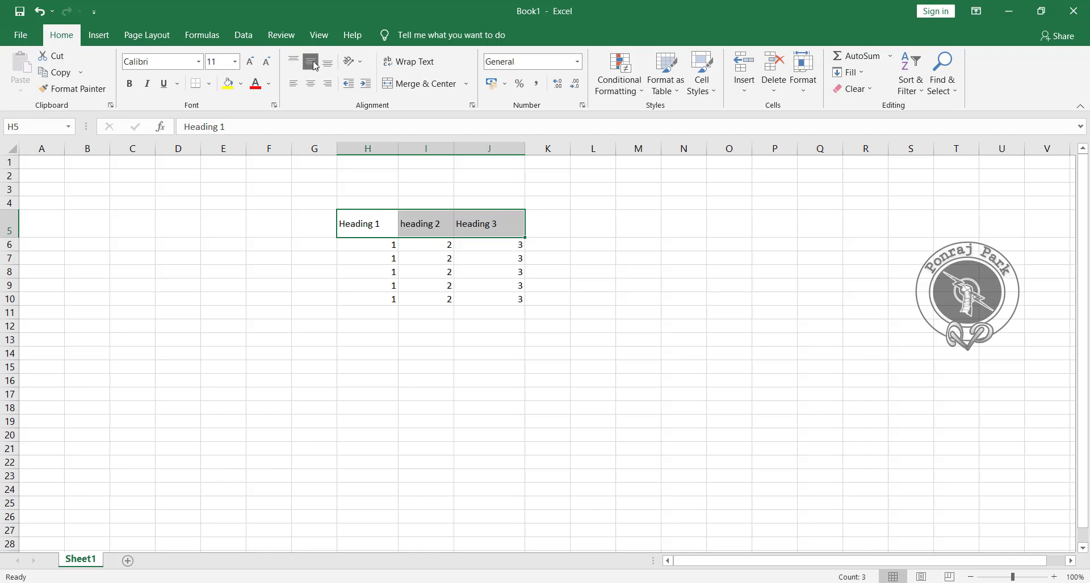
{"action": "left_click", "coordinate": [328, 63]}
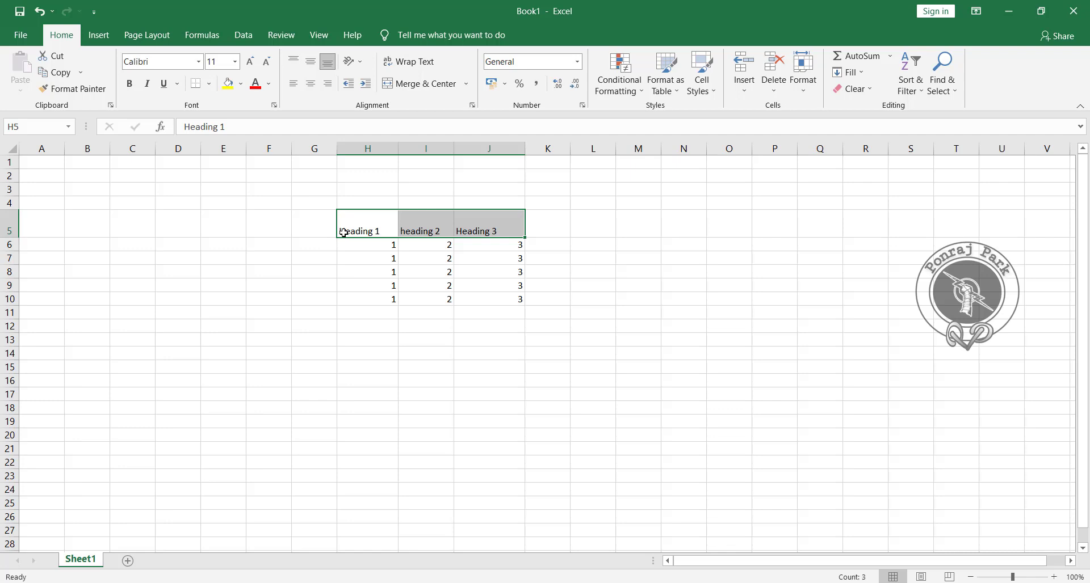
{"action": "left_click", "coordinate": [311, 85]}
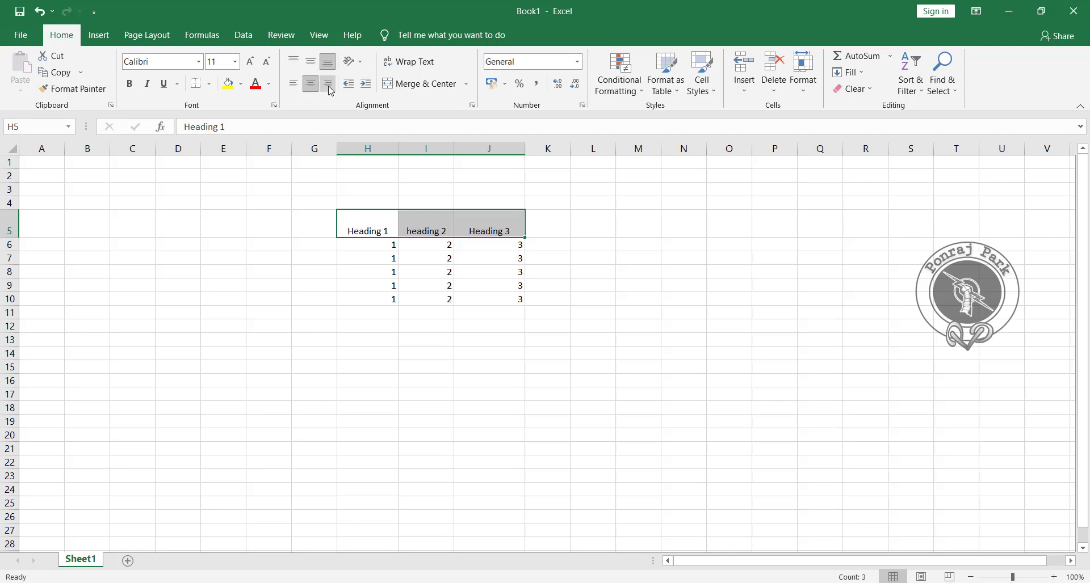
{"action": "left_click", "coordinate": [329, 89]}
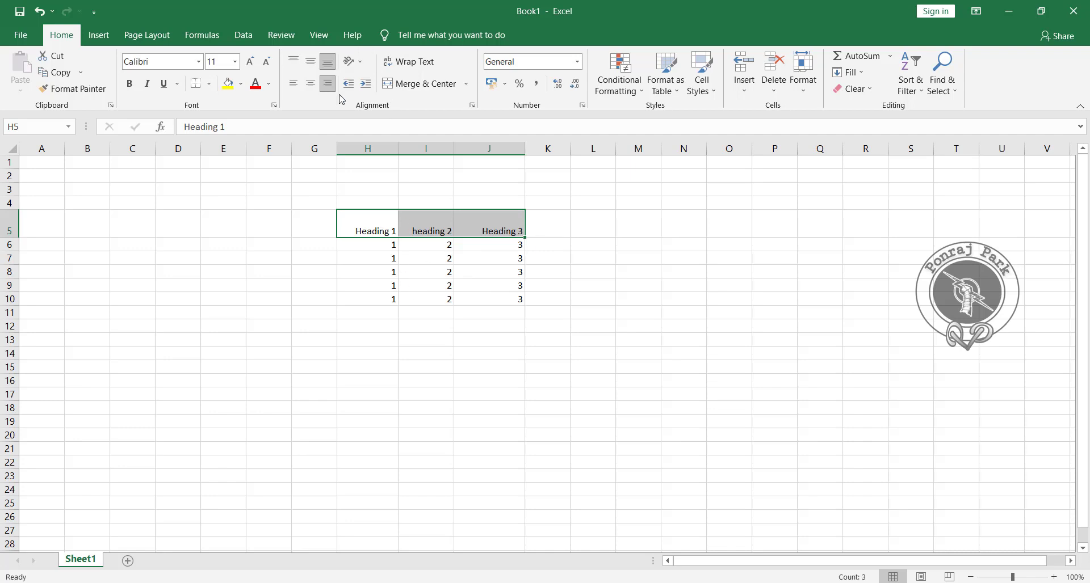
Try the Angle Counterclockwise and Angle Clockwise orientations on the headings in H5:J5, making row 5 taller to fit the slanted text.
{"action": "left_click", "coordinate": [361, 66]}
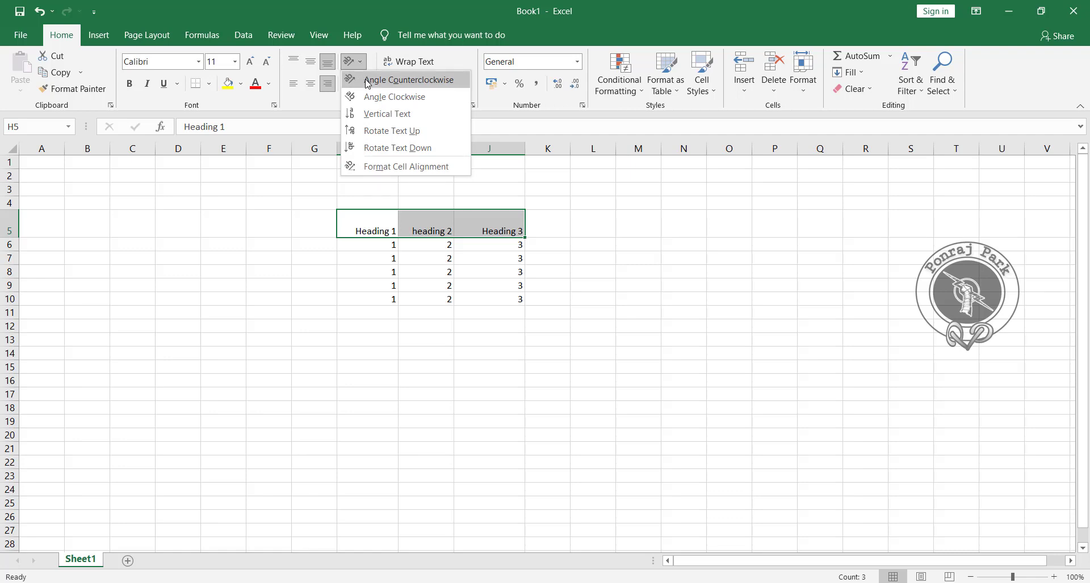
{"action": "left_click", "coordinate": [368, 80]}
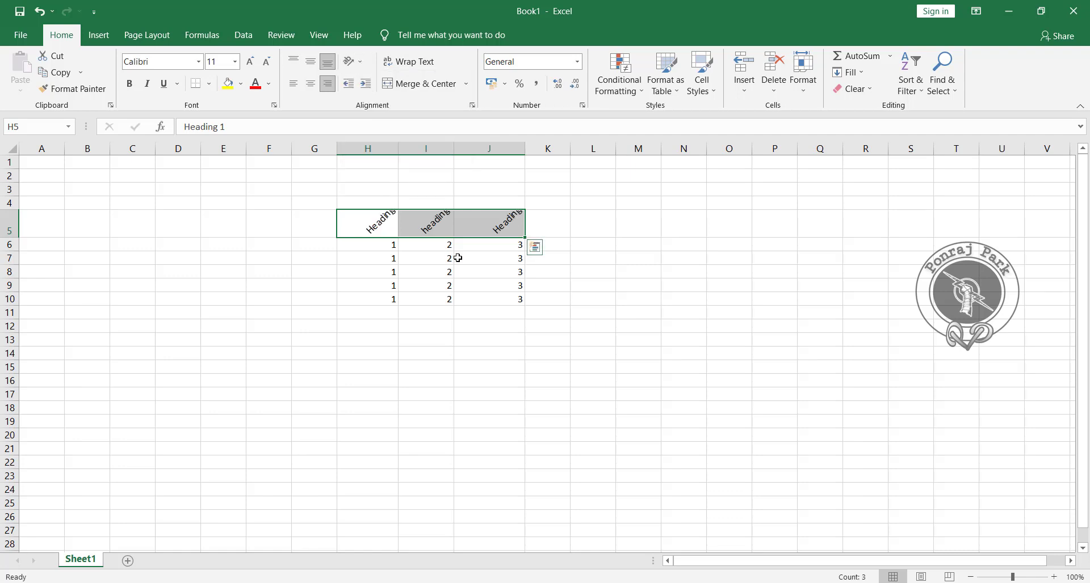
{"action": "left_click_drag", "start_coordinate": [13, 237], "coordinate": [14, 262]}
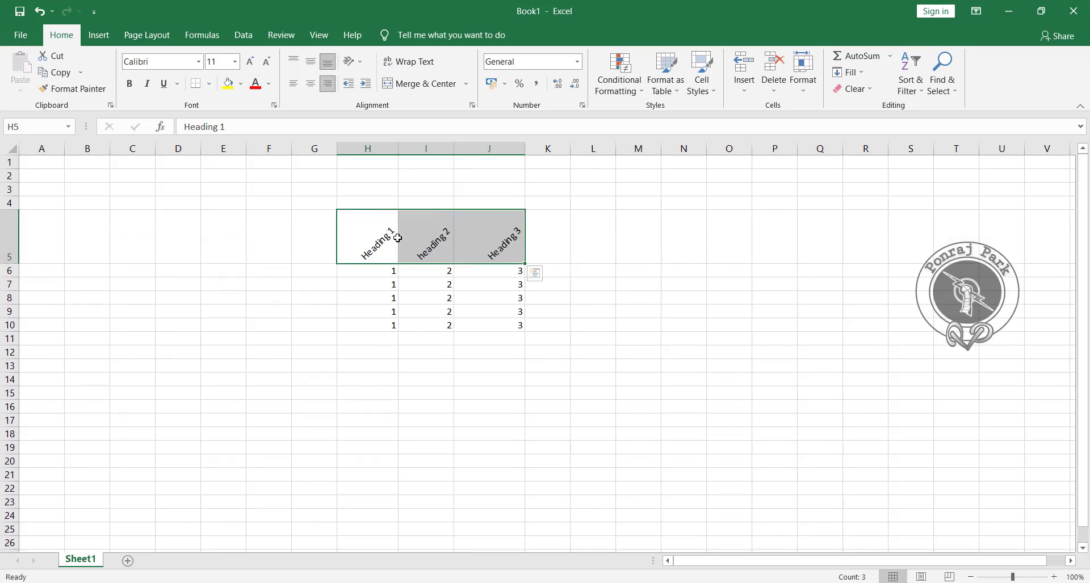
{"action": "left_click", "coordinate": [353, 61]}
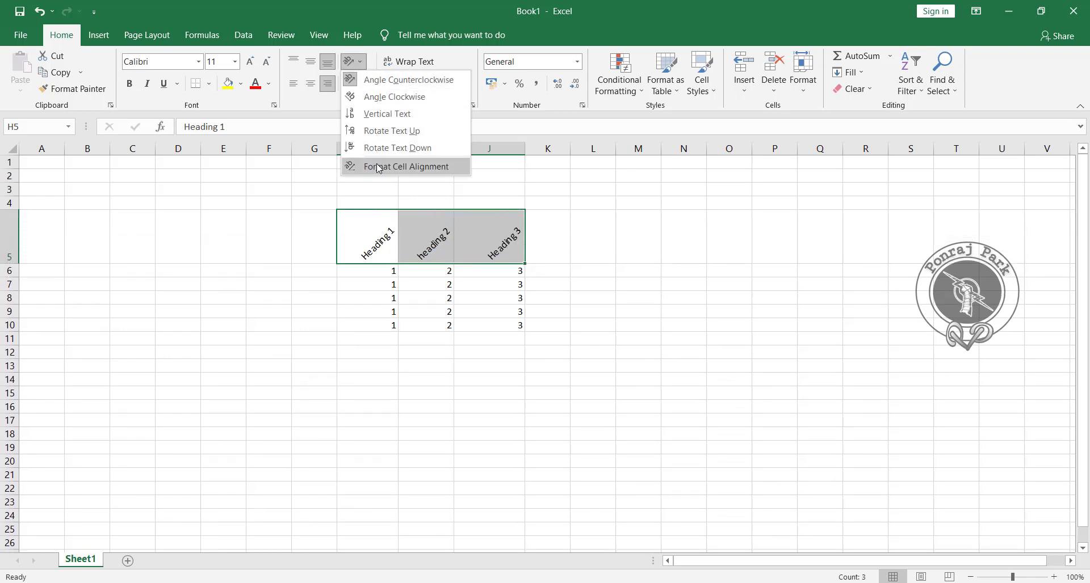
{"action": "left_click", "coordinate": [384, 97]}
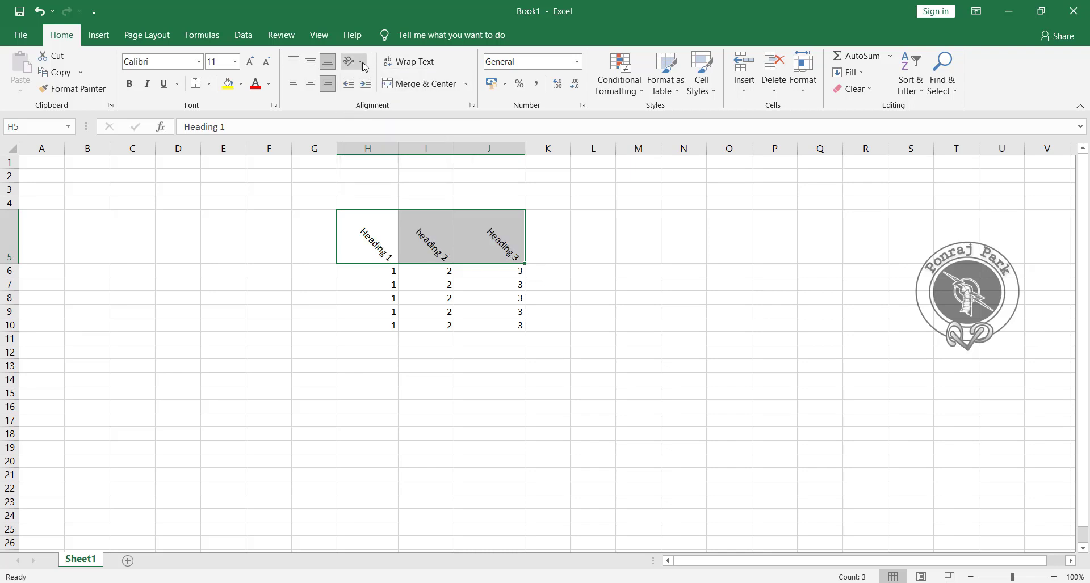
Try the Vertical Text orientation on the headings in H5:J5 and enlarge row 5 until the stacked letters fit.
{"action": "left_click", "coordinate": [357, 63]}
{"action": "left_click", "coordinate": [377, 115]}
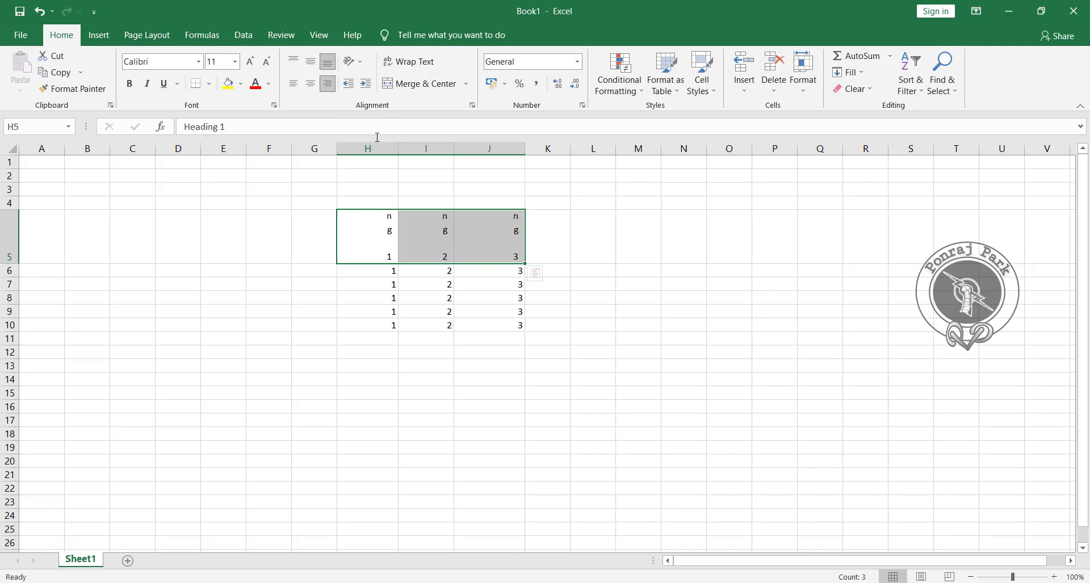
{"action": "left_click_drag", "start_coordinate": [9, 265], "coordinate": [9, 366]}
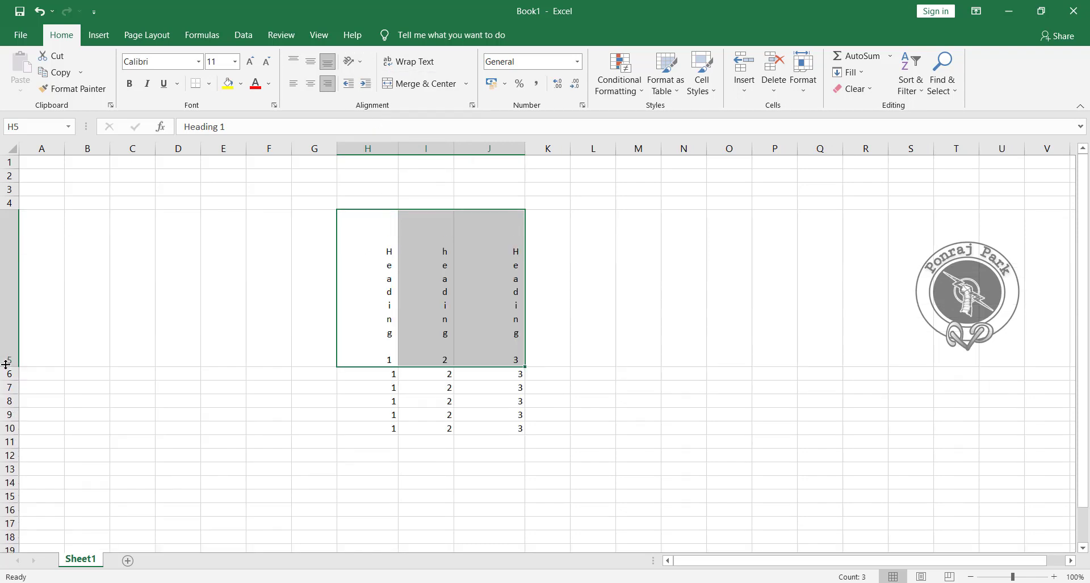
Set the orientation of the headings in H5:J5 to Rotate Text Up and finally to Rotate Text Down.
{"action": "left_click", "coordinate": [351, 62]}
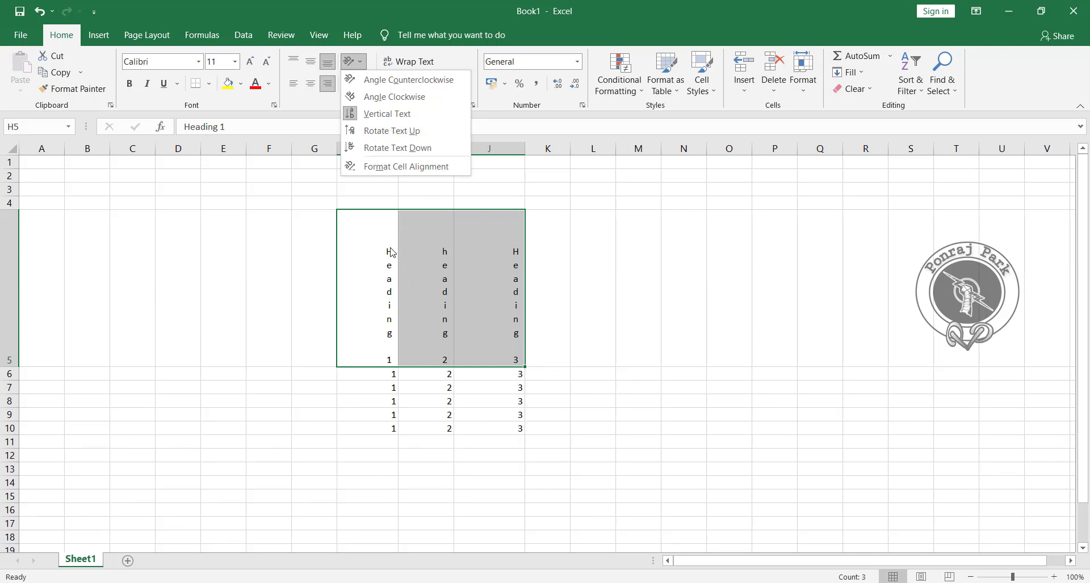
{"action": "left_click", "coordinate": [426, 136]}
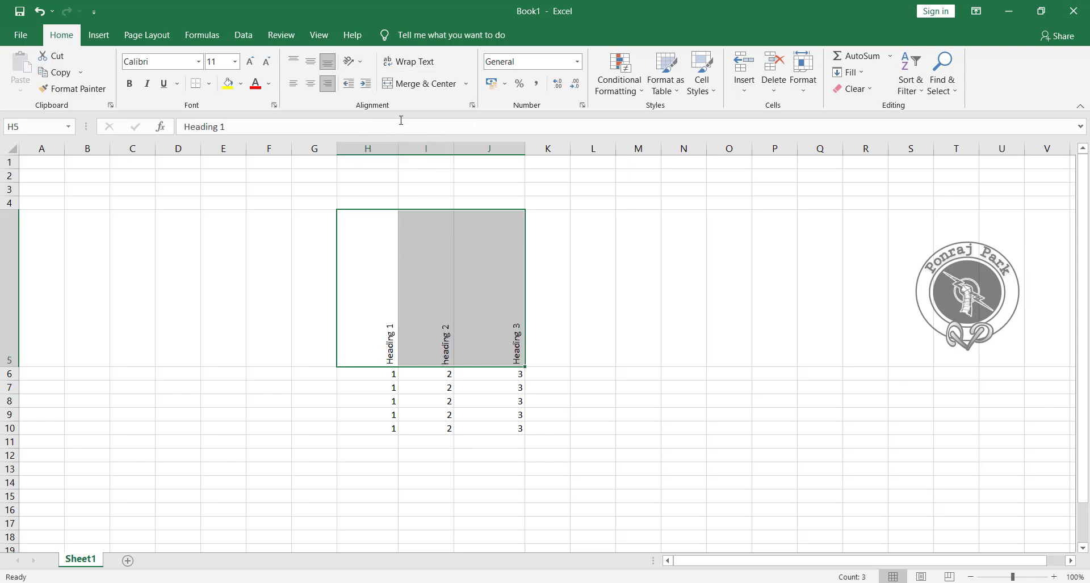
{"action": "left_click", "coordinate": [353, 61]}
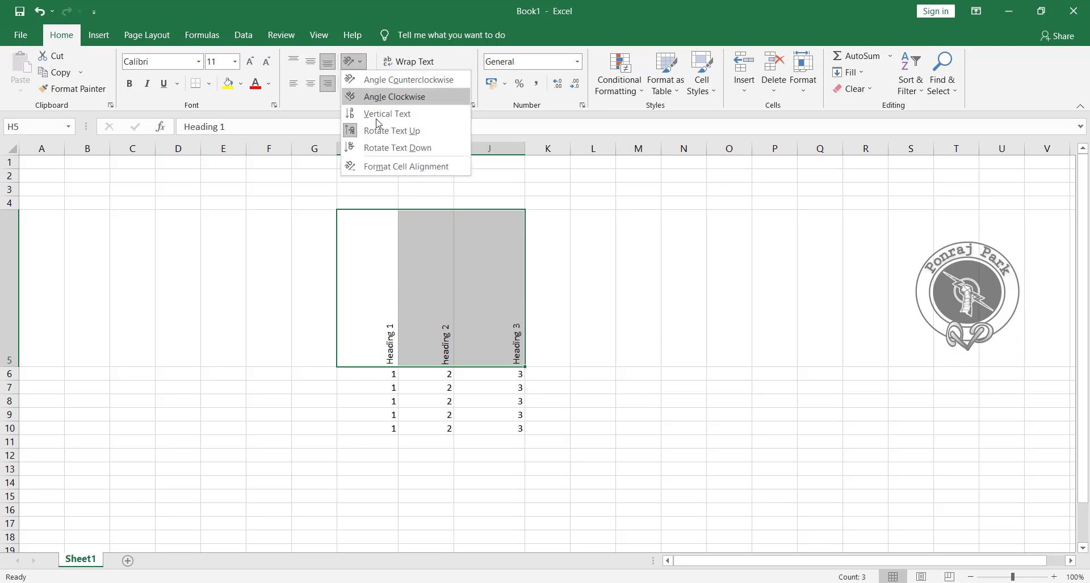
{"action": "left_click", "coordinate": [384, 149]}
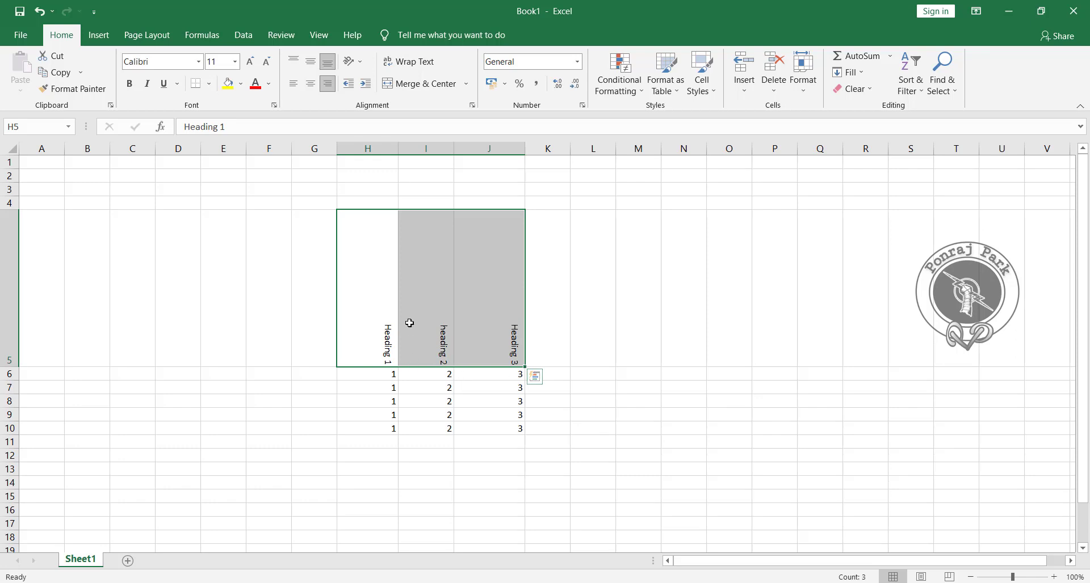
View the Format Cell Alignment settings for the headings in H5:J5 and close them without applying anything.
{"action": "left_click", "coordinate": [355, 61]}
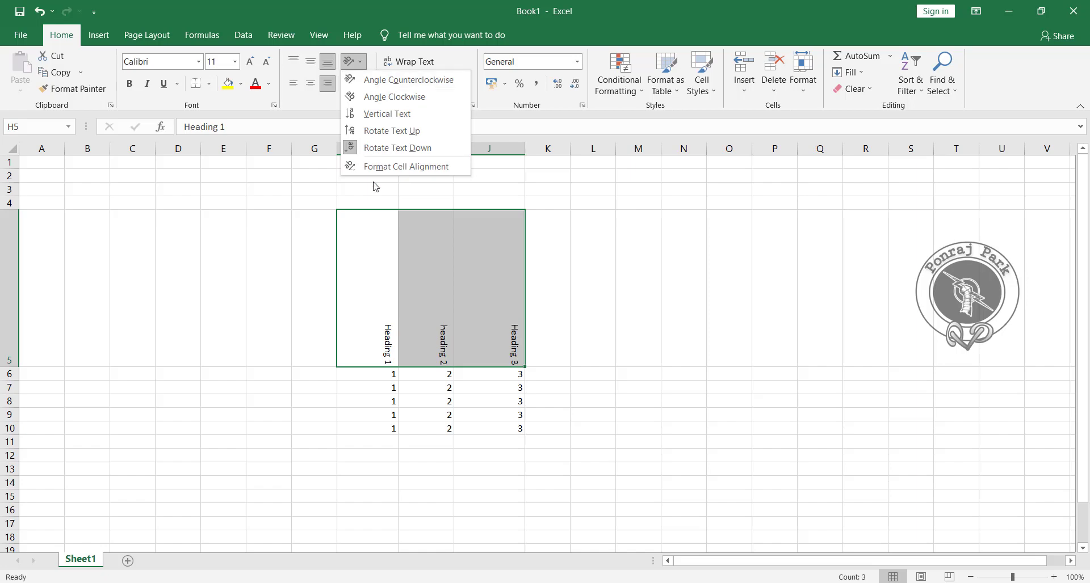
{"action": "left_click", "coordinate": [407, 168]}
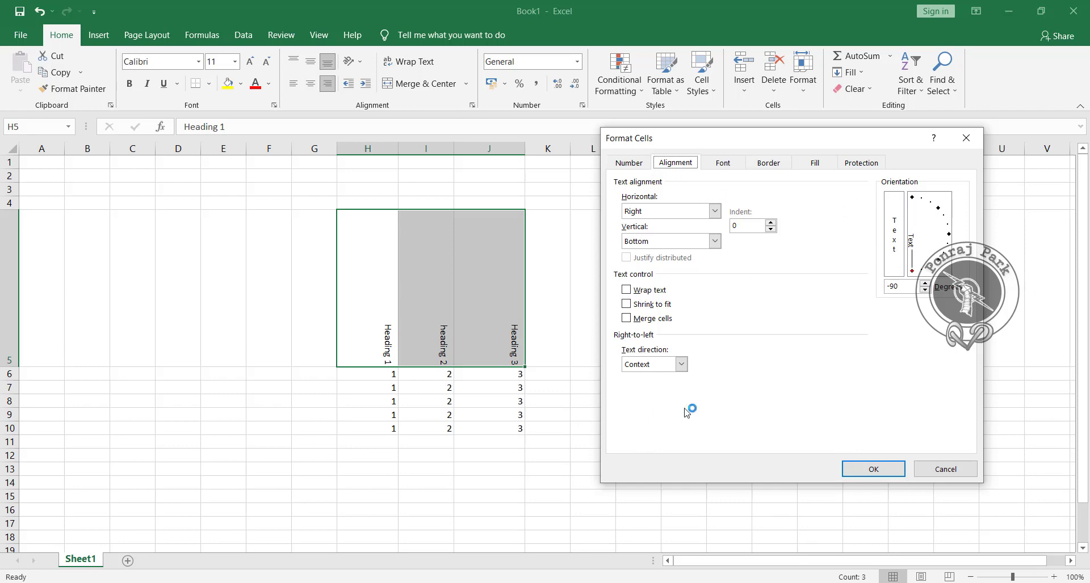
{"action": "left_click", "coordinate": [958, 473]}
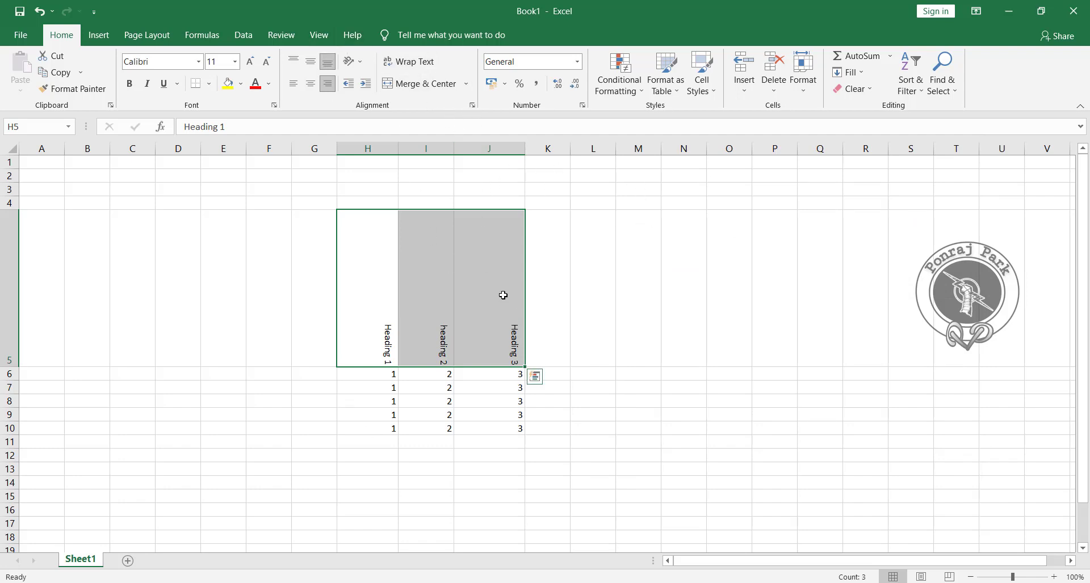
Reduce the height of row 5 to about half so it sits closer around the rotated headings.
{"action": "left_click_drag", "start_coordinate": [10, 367], "coordinate": [11, 286]}
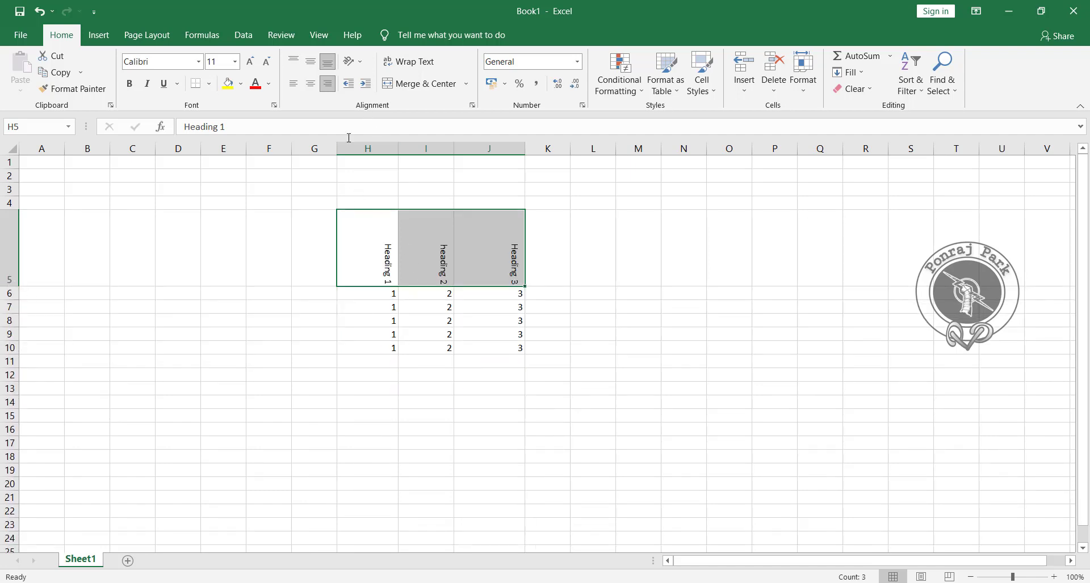
Reset the text orientation of the headings in H5:J5 to 0 degrees in the Format Cell Alignment settings.
{"action": "left_click", "coordinate": [373, 251]}
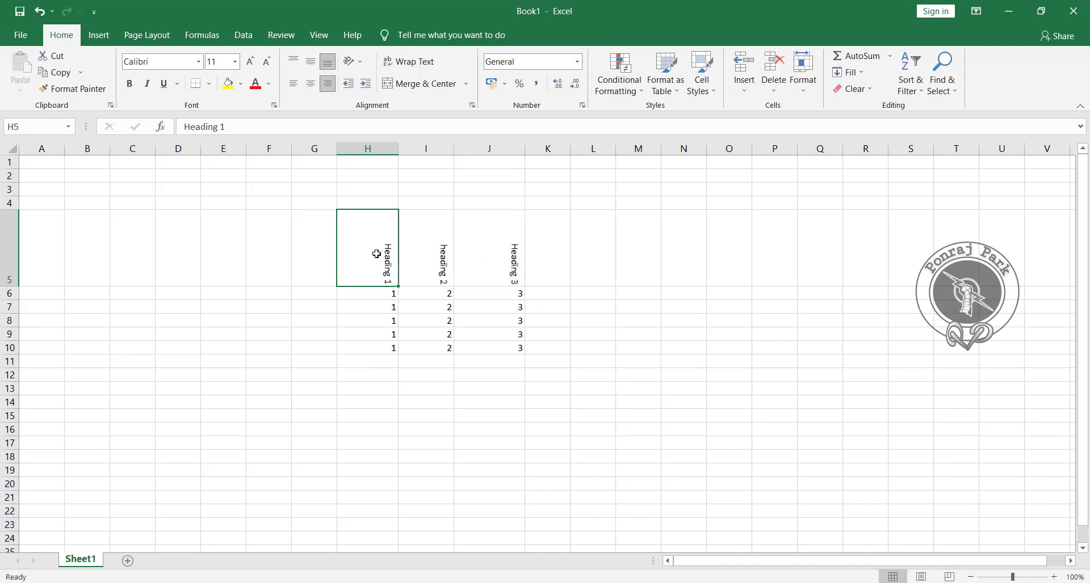
{"action": "left_click_drag", "start_coordinate": [377, 254], "coordinate": [500, 255]}
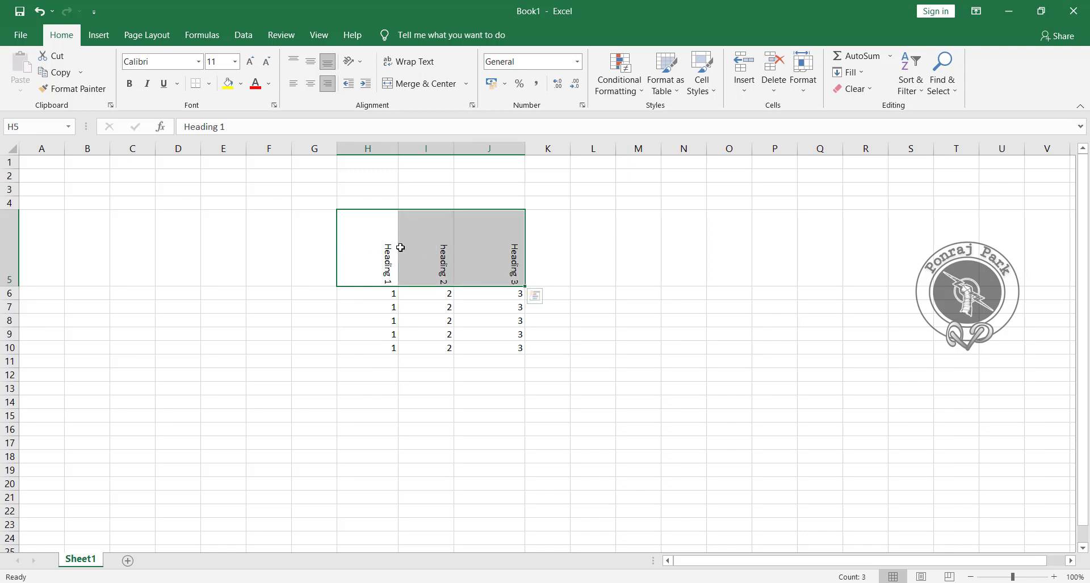
{"action": "left_click", "coordinate": [354, 61]}
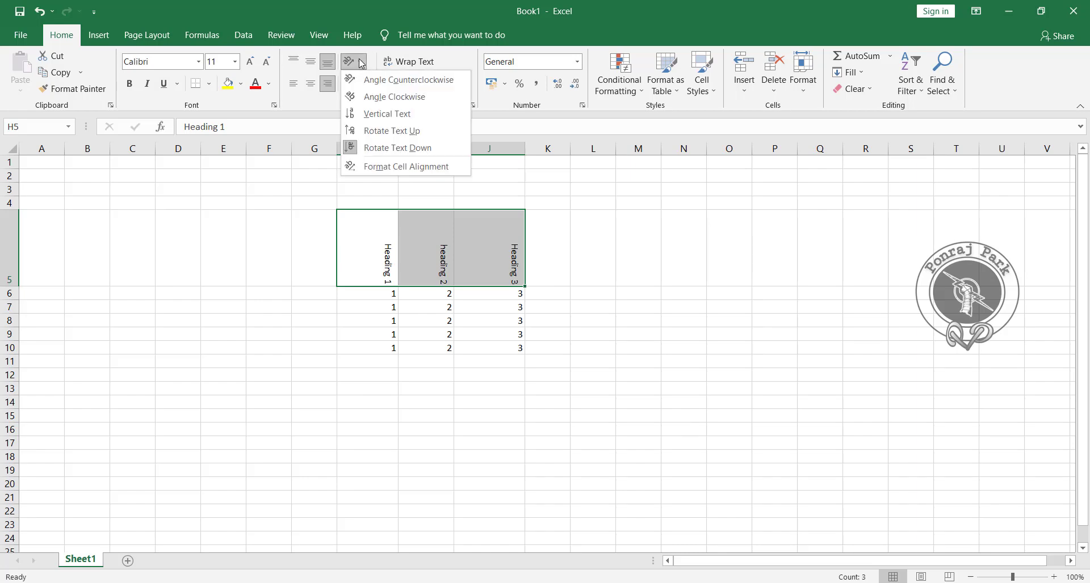
{"action": "left_click", "coordinate": [368, 167]}
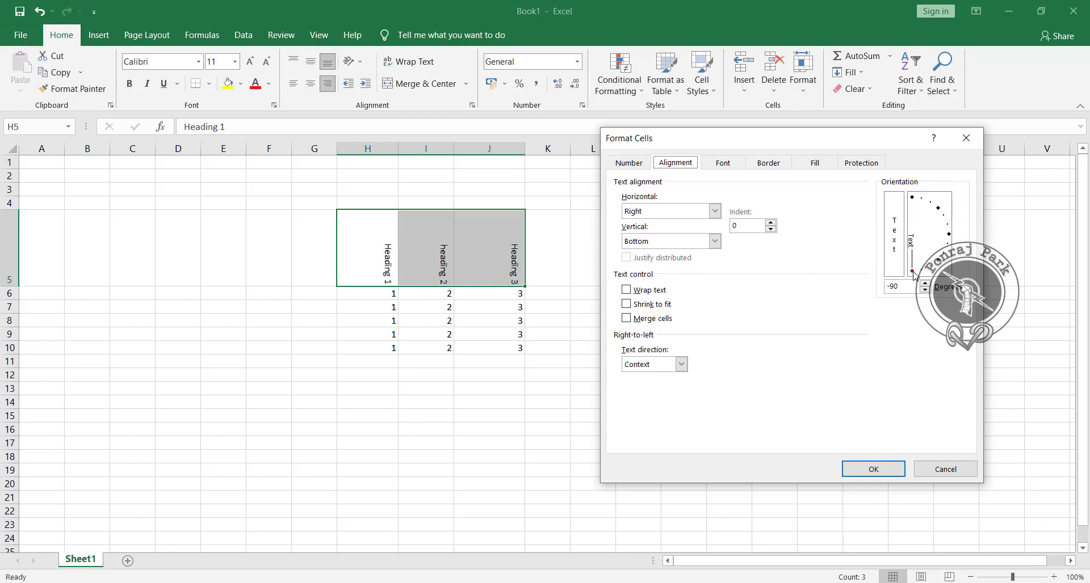
{"action": "left_click_drag", "start_coordinate": [913, 275], "coordinate": [951, 238]}
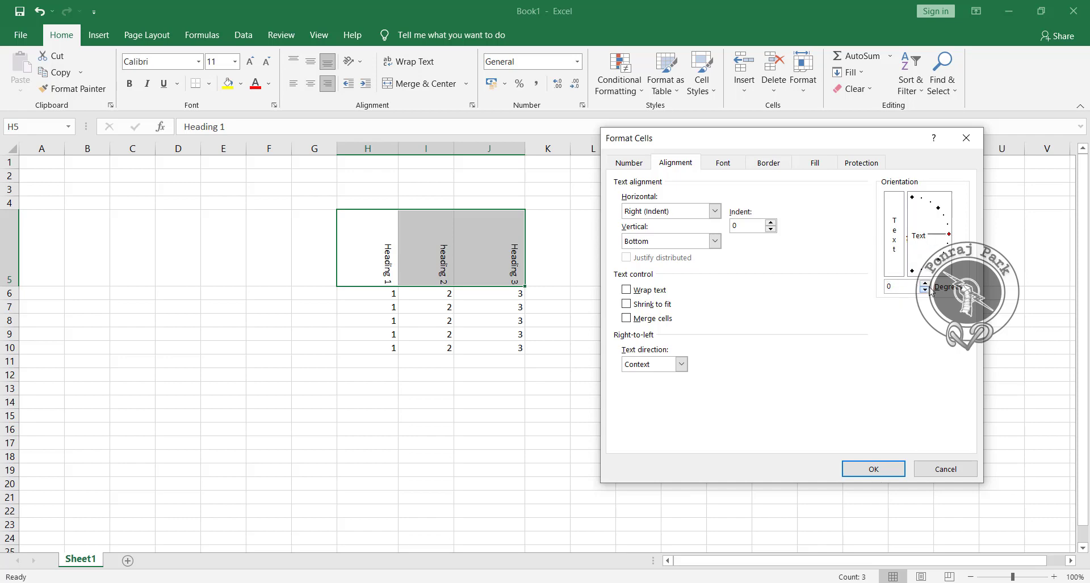
{"action": "left_click", "coordinate": [925, 290]}
{"action": "left_click", "coordinate": [925, 290]}
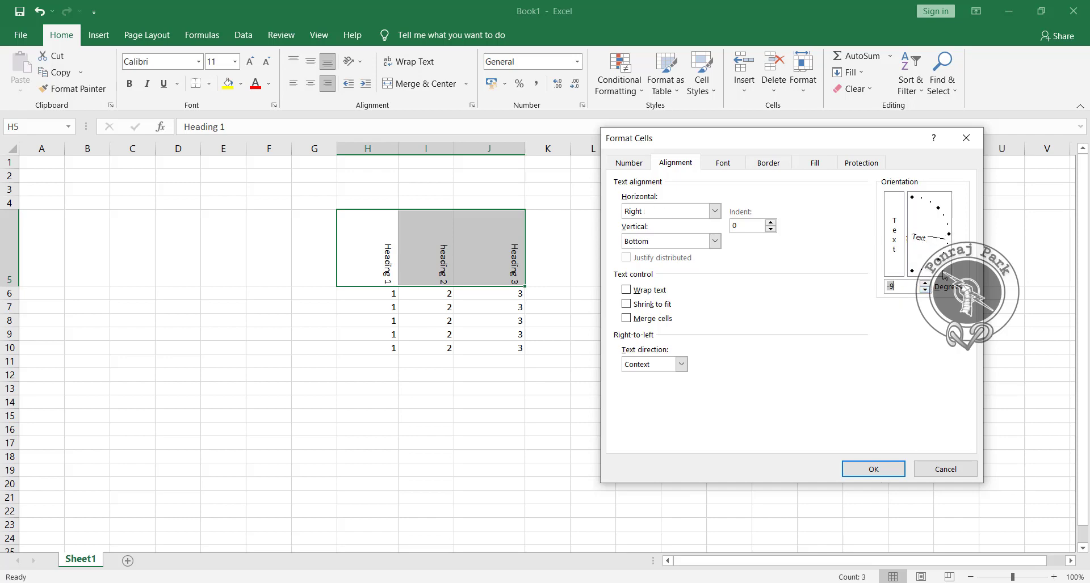
{"action": "left_click", "coordinate": [950, 236]}
{"action": "left_click", "coordinate": [885, 469]}
{"action": "left_click", "coordinate": [432, 415]}
{"action": "left_click_drag", "start_coordinate": [370, 268], "coordinate": [513, 265]}
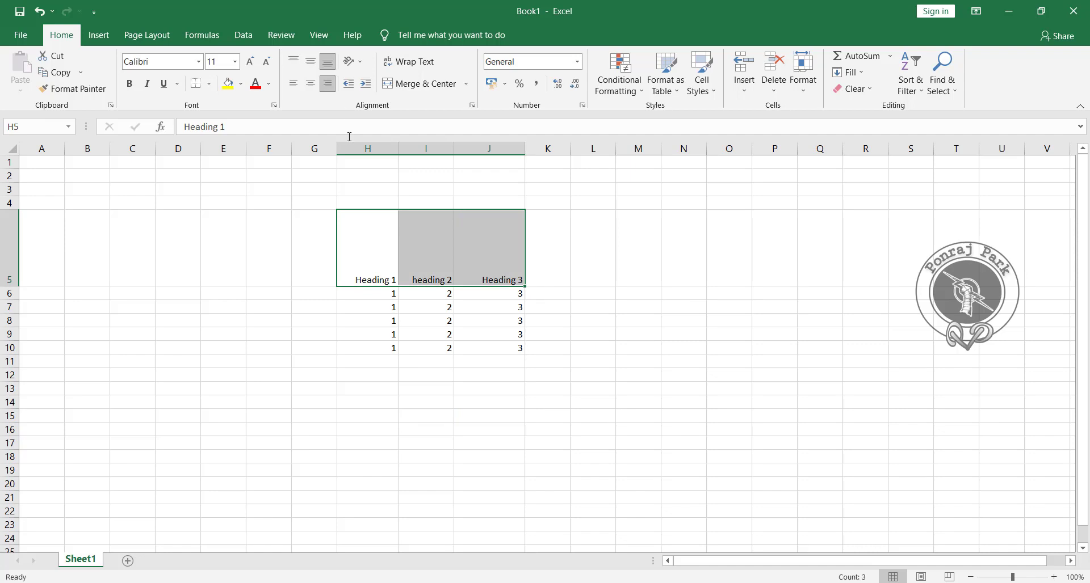
Try indenting the heading in H5 by three levels and remove the indent again.
{"action": "left_click", "coordinate": [379, 280]}
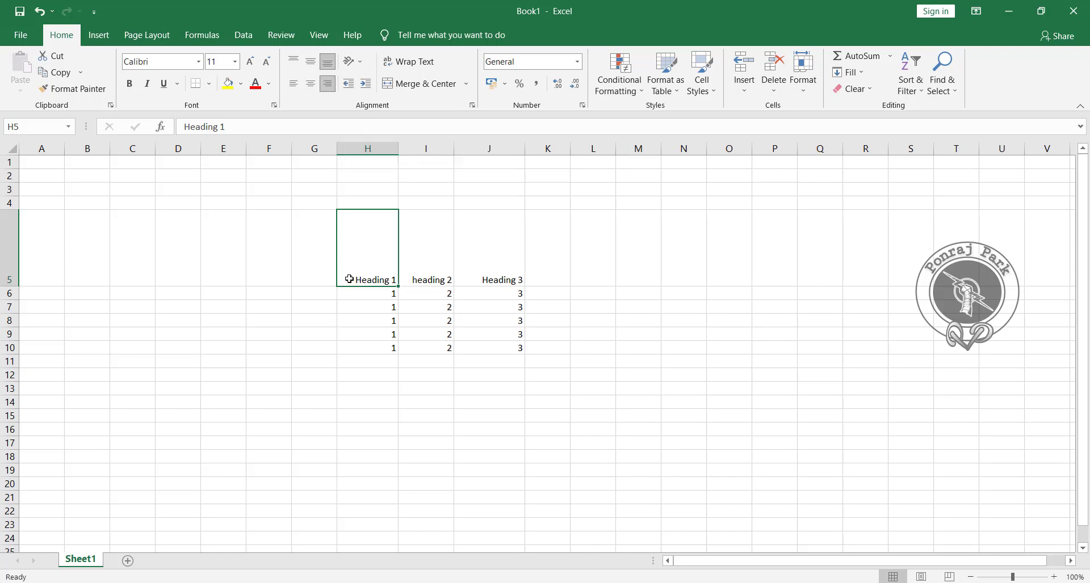
{"action": "left_click", "coordinate": [350, 89]}
{"action": "left_click", "coordinate": [366, 85]}
{"action": "left_click", "coordinate": [366, 85]}
{"action": "left_click", "coordinate": [366, 85]}
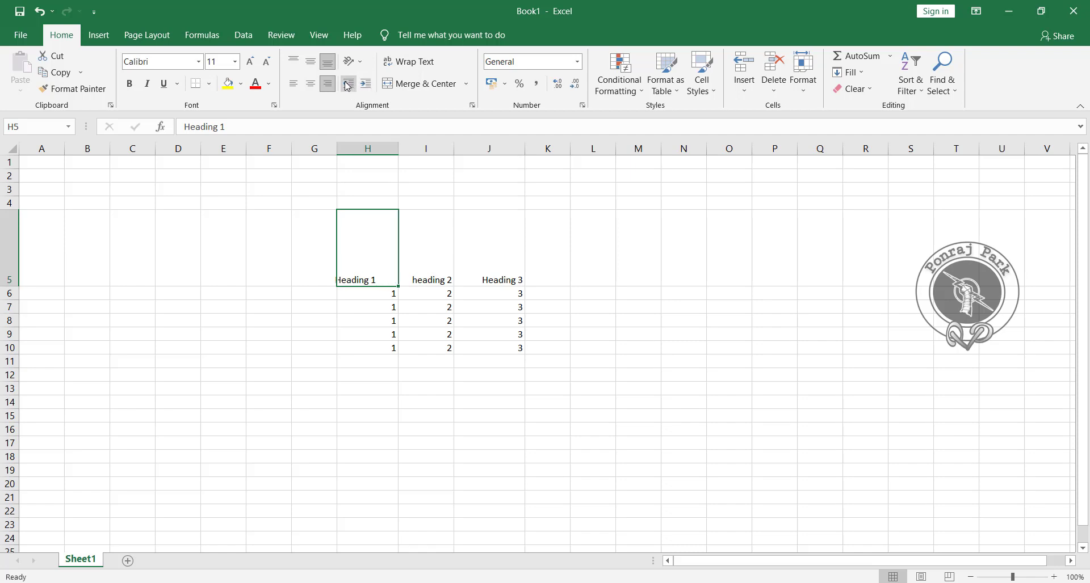
{"action": "left_click", "coordinate": [348, 85]}
{"action": "left_click", "coordinate": [348, 85]}
{"action": "left_click", "coordinate": [348, 85]}
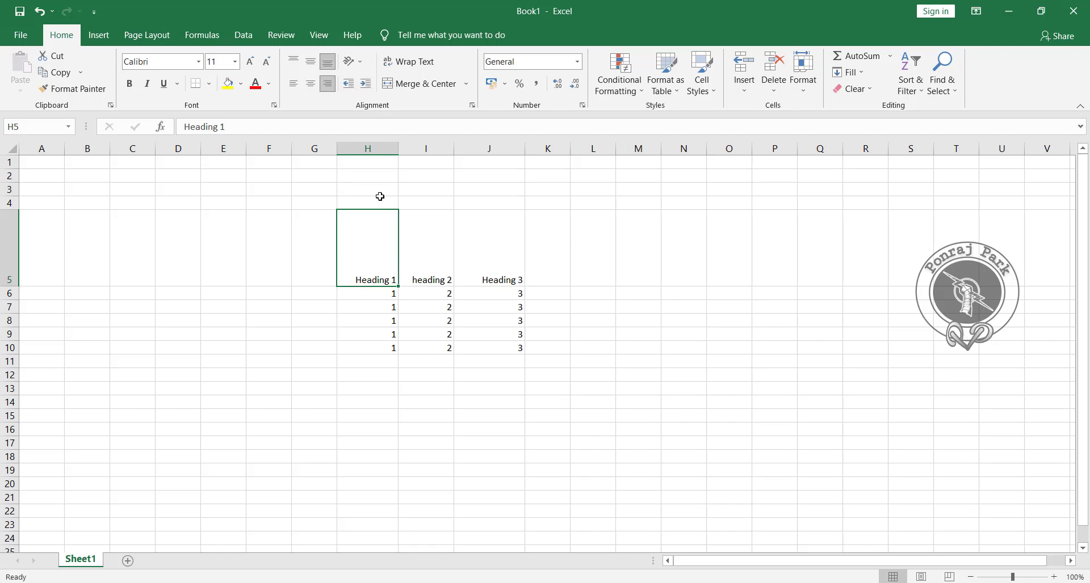
Increase the indent of the heading in H5 until the text overruns the cell border, and decrease it back to no indent.
{"action": "left_click", "coordinate": [366, 89]}
{"action": "left_click", "coordinate": [368, 88]}
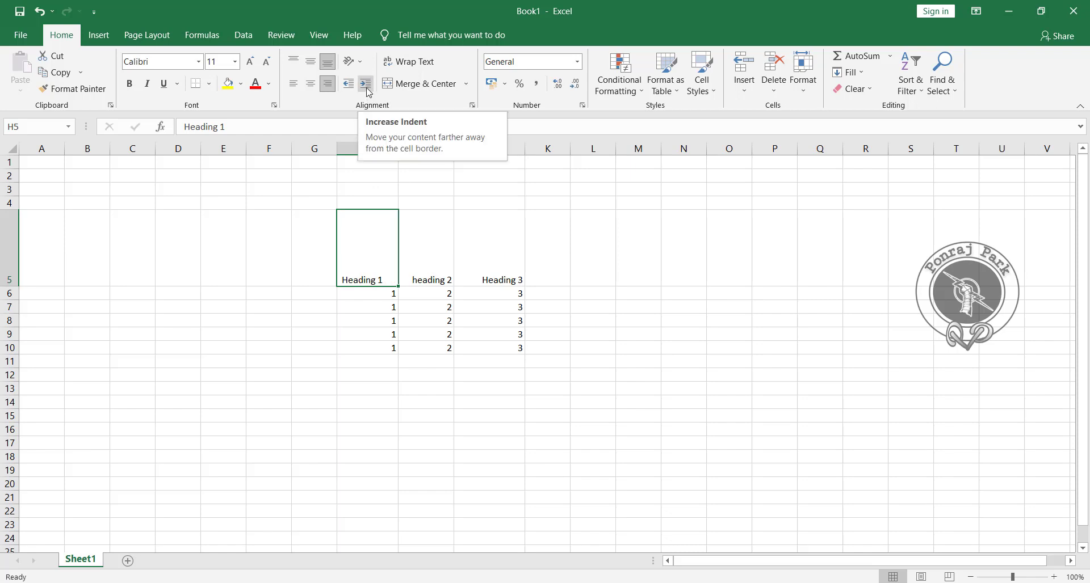
{"action": "left_click", "coordinate": [368, 89]}
{"action": "left_click", "coordinate": [367, 90]}
{"action": "left_click", "coordinate": [367, 90]}
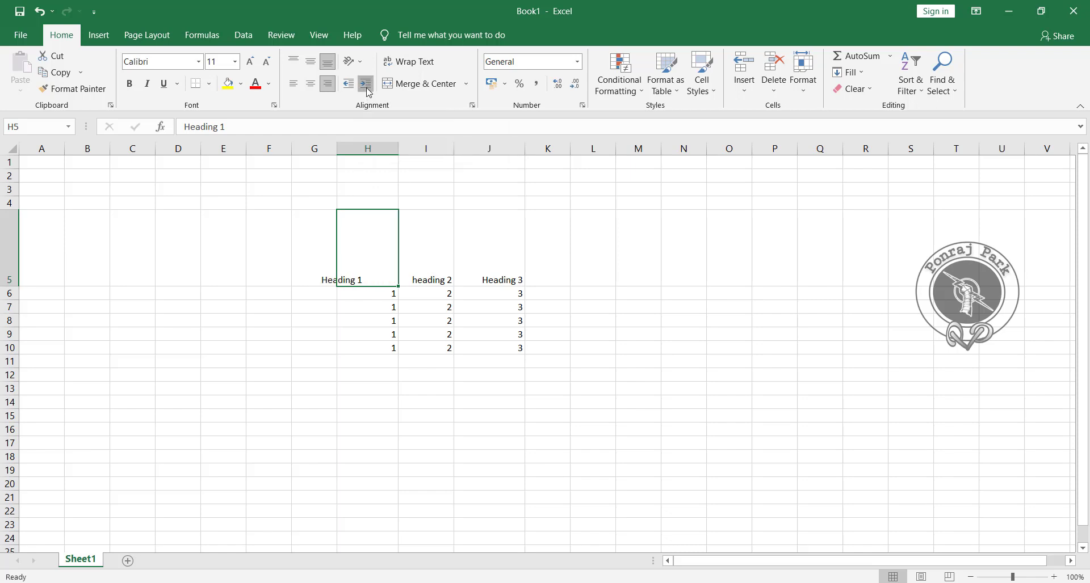
{"action": "left_click", "coordinate": [367, 89]}
{"action": "left_click", "coordinate": [367, 89]}
{"action": "left_click", "coordinate": [368, 89]}
{"action": "left_click", "coordinate": [348, 84]}
{"action": "left_click", "coordinate": [347, 85]}
{"action": "left_click", "coordinate": [348, 85]}
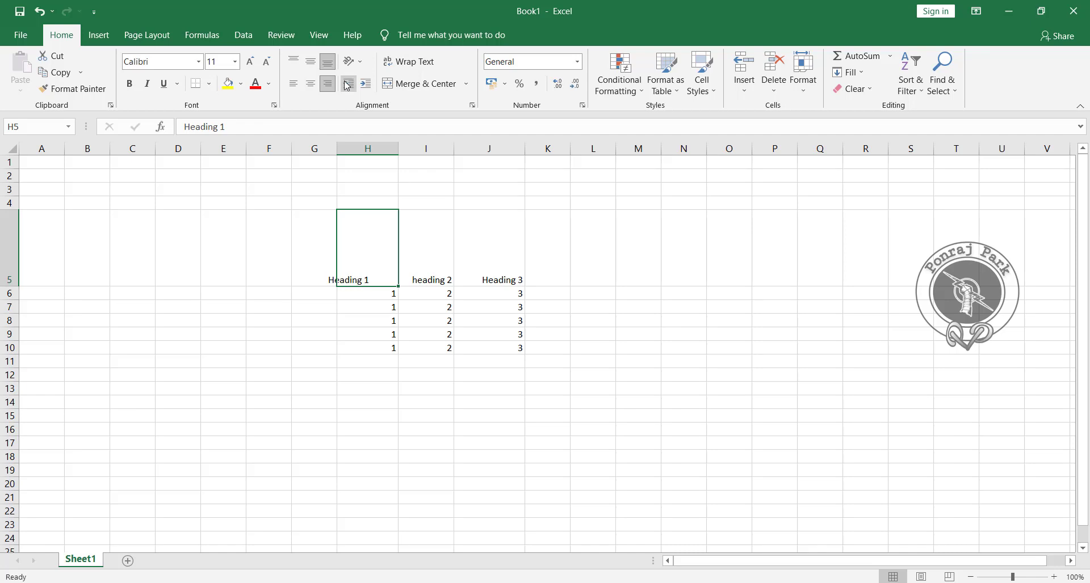
{"action": "left_click", "coordinate": [347, 85]}
{"action": "left_click", "coordinate": [347, 84]}
{"action": "left_click", "coordinate": [347, 85]}
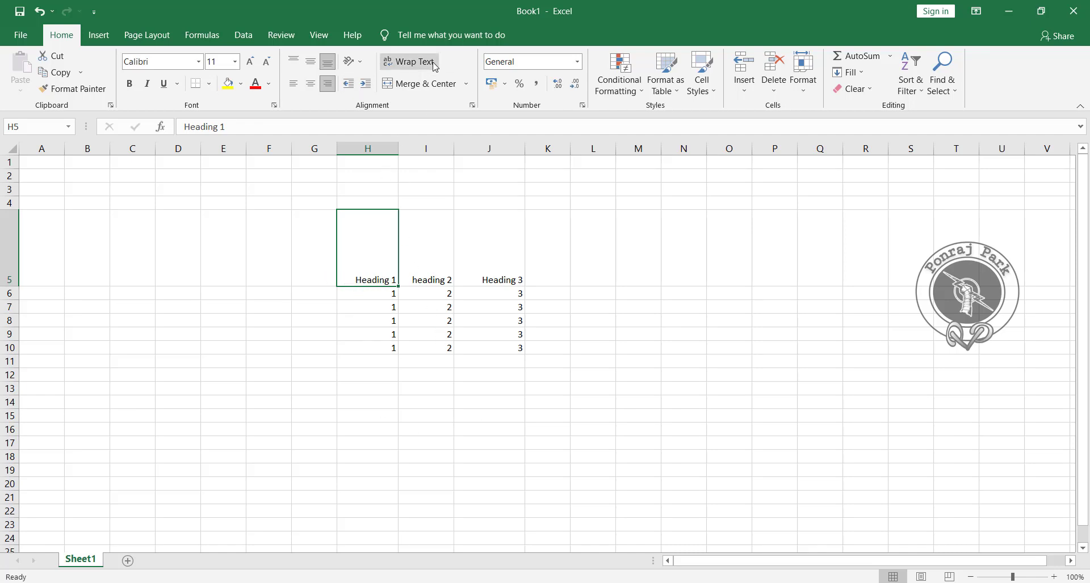
Enter the text "This is the very long sentence" in cell N8.
{"action": "left_click", "coordinate": [476, 348]}
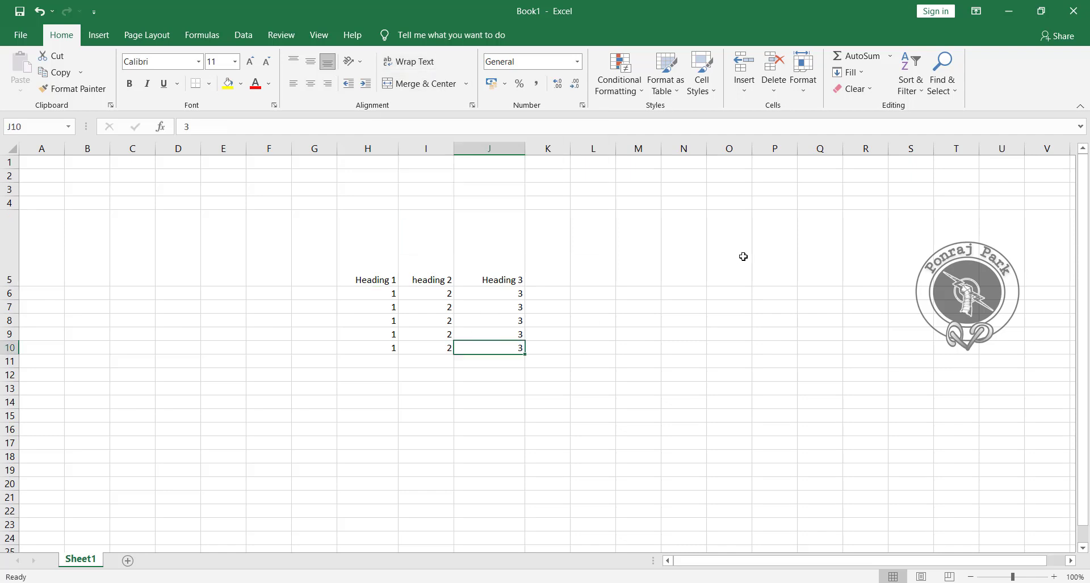
{"action": "left_click", "coordinate": [702, 322]}
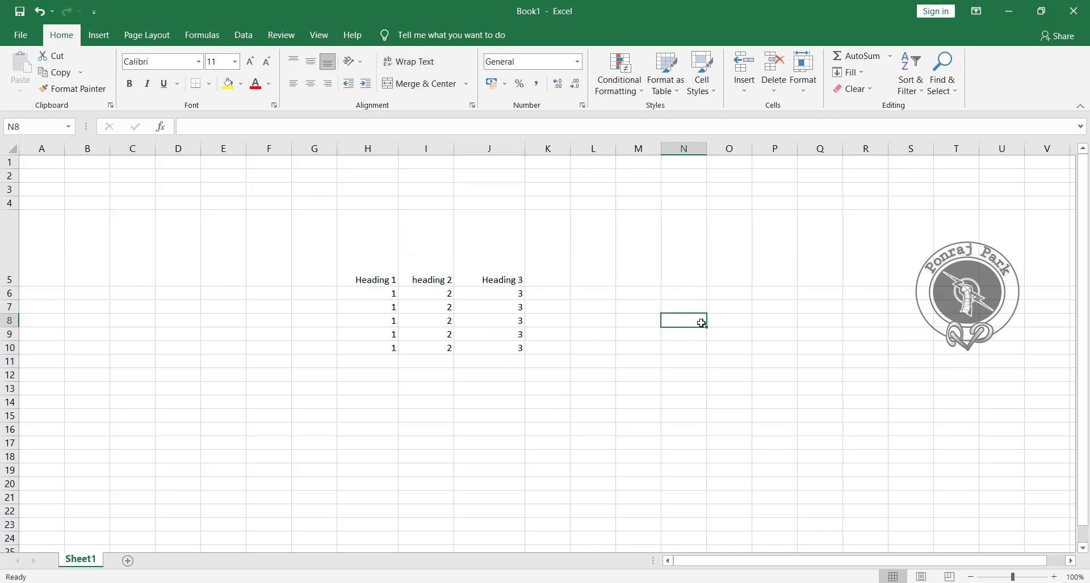
{"action": "type", "text": "This"}
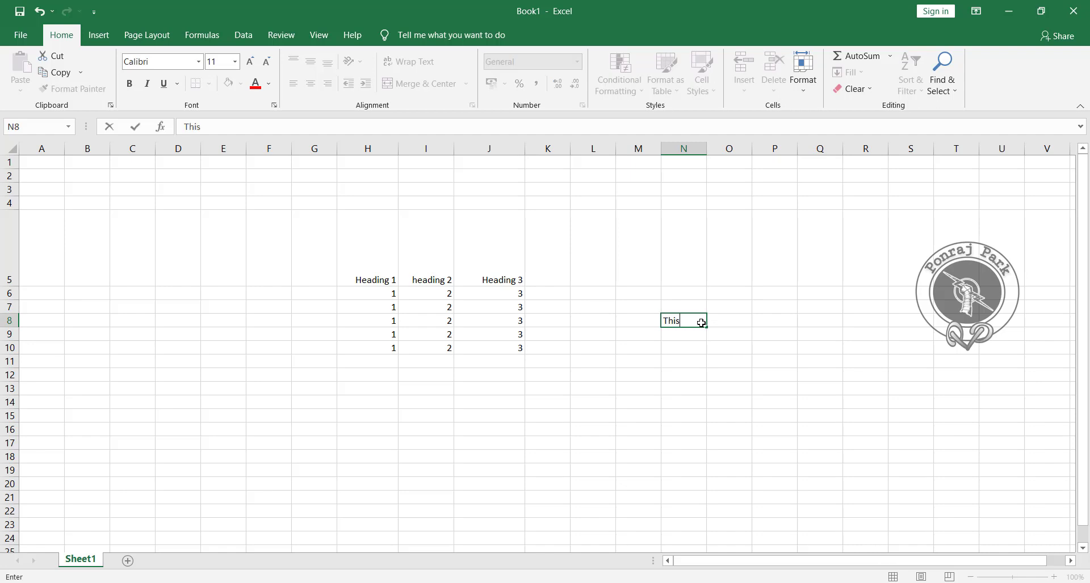
{"action": "type", "text": " is the very long sentenvce"}
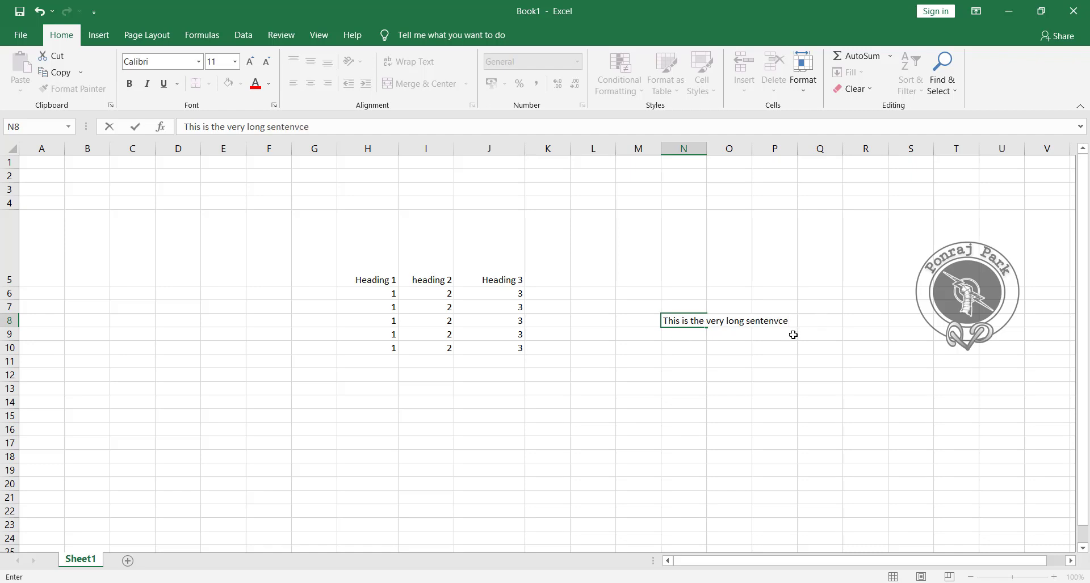
{"action": "key", "text": "Left"}
{"action": "key", "text": "Left"}
{"action": "left_click", "coordinate": [735, 326]}
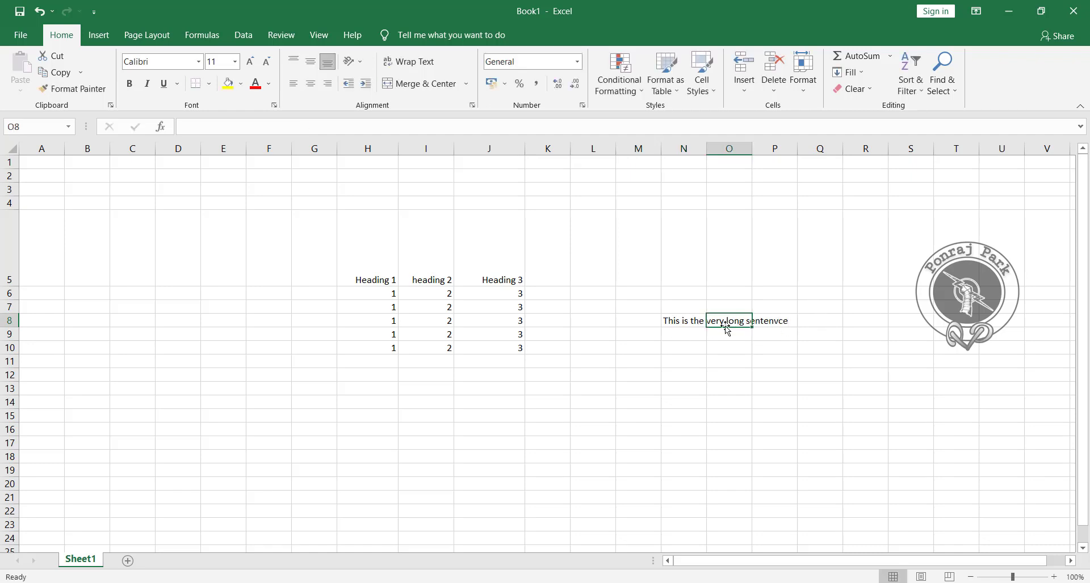
{"action": "left_click", "coordinate": [695, 324]}
{"action": "double_click", "coordinate": [683, 321]}
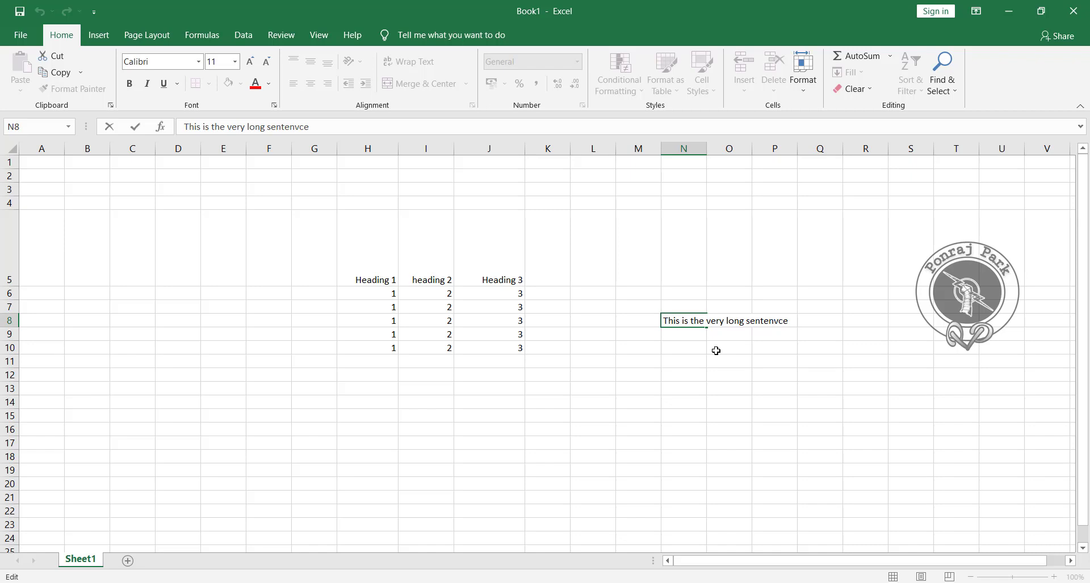
{"action": "key", "text": "BackSpace"}
{"action": "key", "text": "Return"}
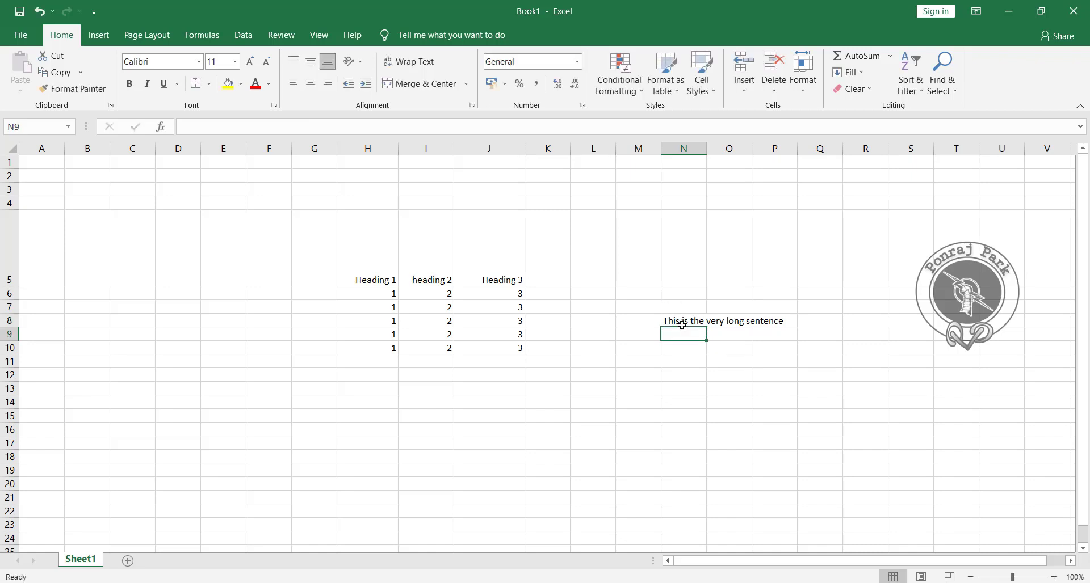
Try Wrap Text on the long sentence in N8 and undo it.
{"action": "left_click", "coordinate": [693, 320]}
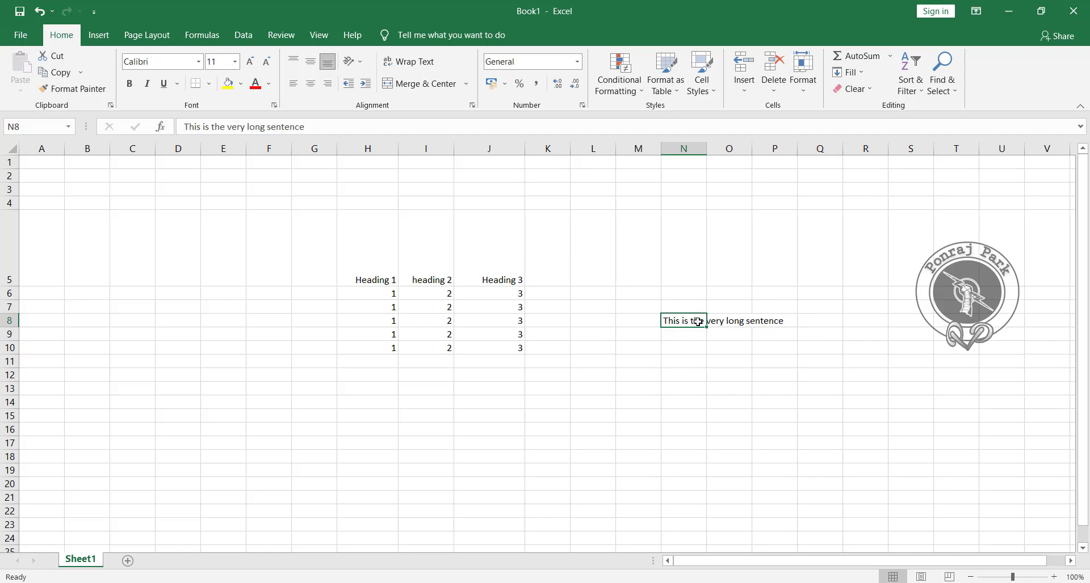
{"action": "left_click", "coordinate": [410, 62]}
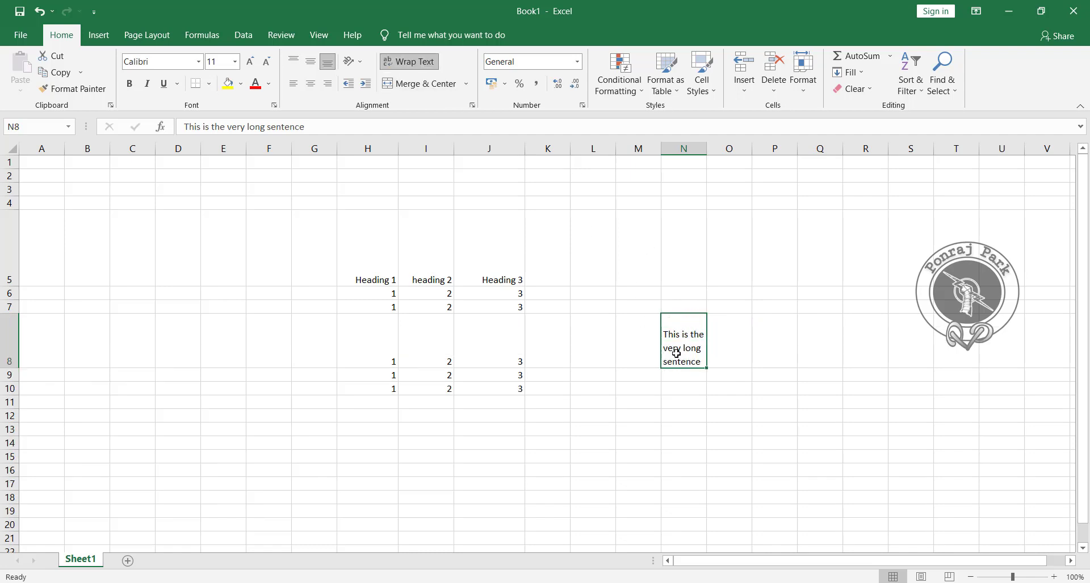
{"action": "key", "text": "ctrl+z"}
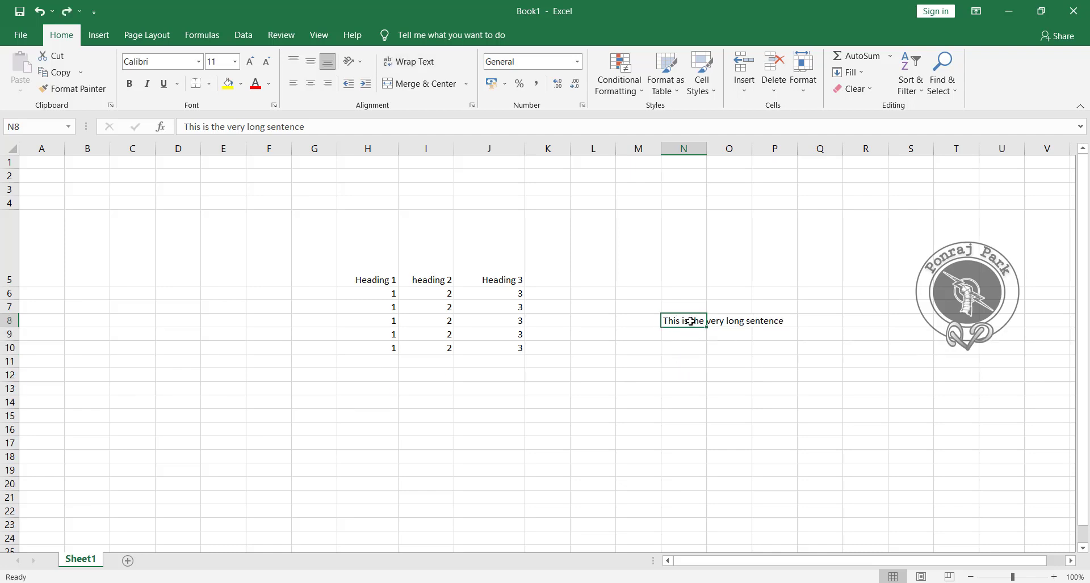
Move the long sentence from N8 to cell B13.
{"action": "key", "text": "ctrl+c"}
{"action": "left_click", "coordinate": [101, 391]}
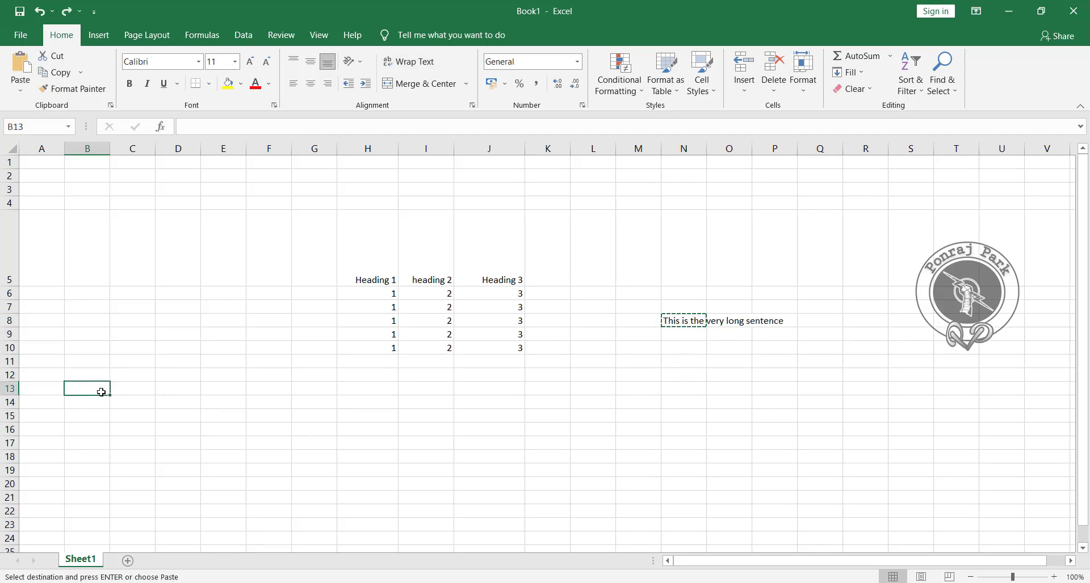
{"action": "key", "text": "ctrl+v"}
{"action": "left_click", "coordinate": [211, 430]}
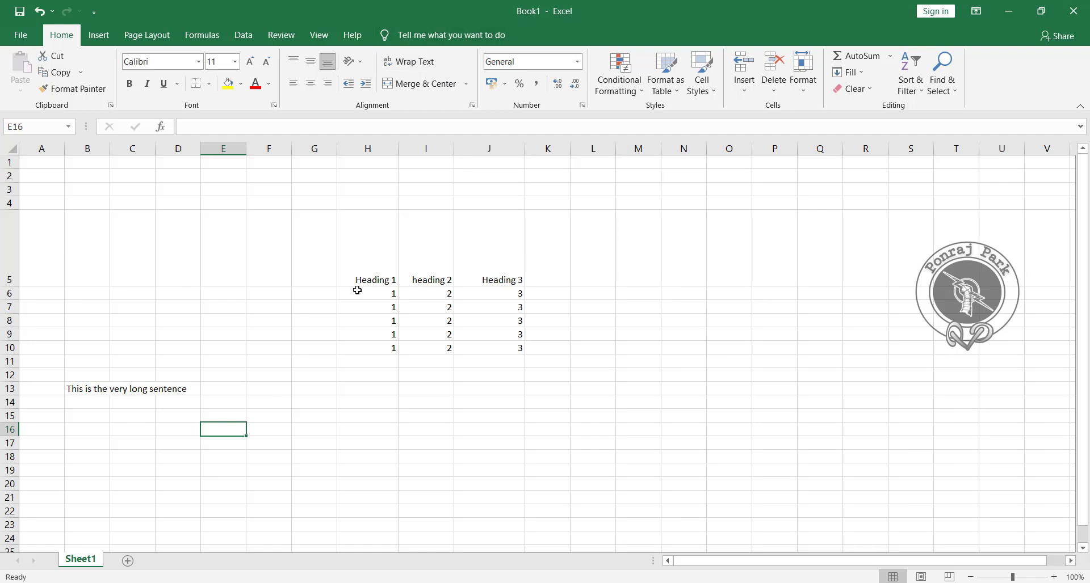
Merge and center cells G2:K2 above the table and enter "Title" in the merged cell.
{"action": "left_click", "coordinate": [465, 85]}
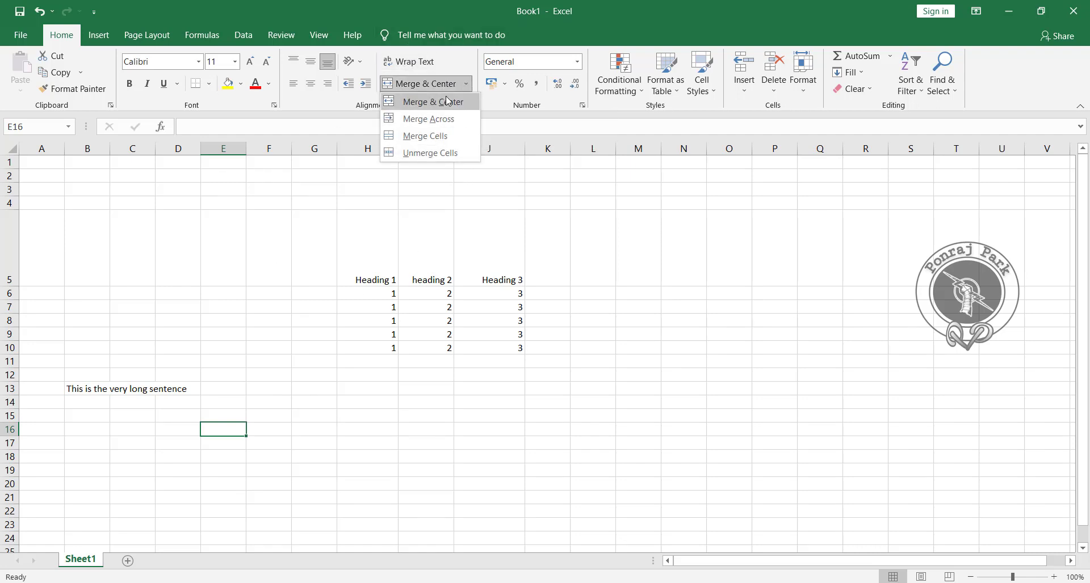
{"action": "left_click", "coordinate": [449, 227]}
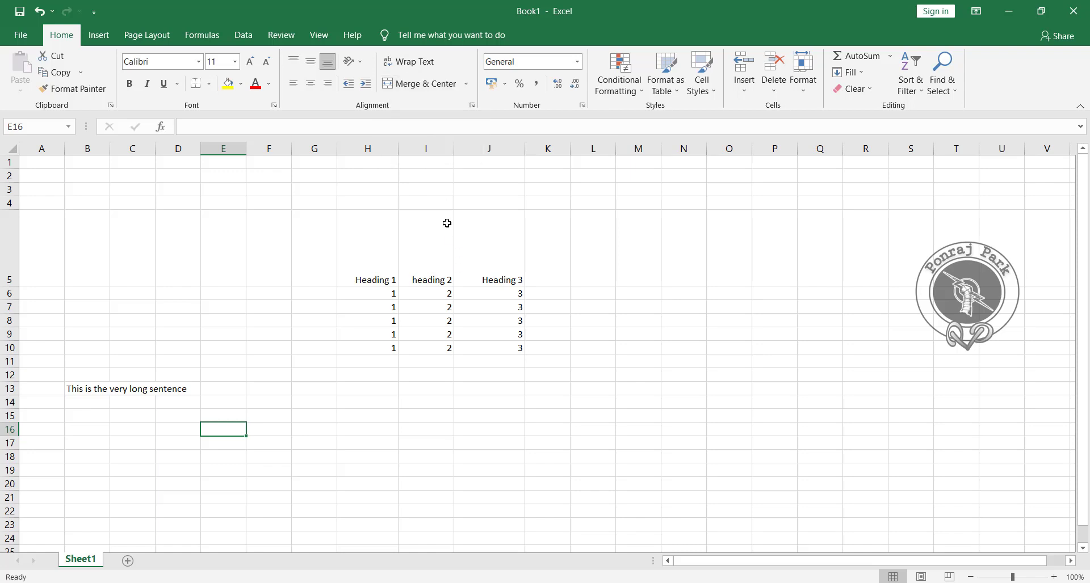
{"action": "left_click", "coordinate": [313, 176]}
{"action": "left_click_drag", "start_coordinate": [313, 175], "coordinate": [540, 175]}
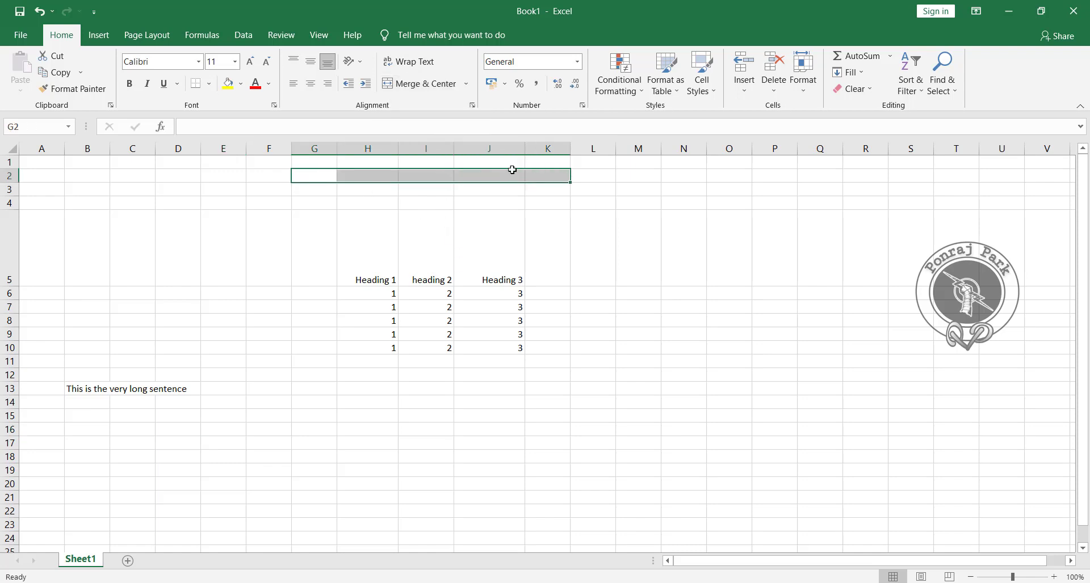
{"action": "left_click", "coordinate": [429, 84]}
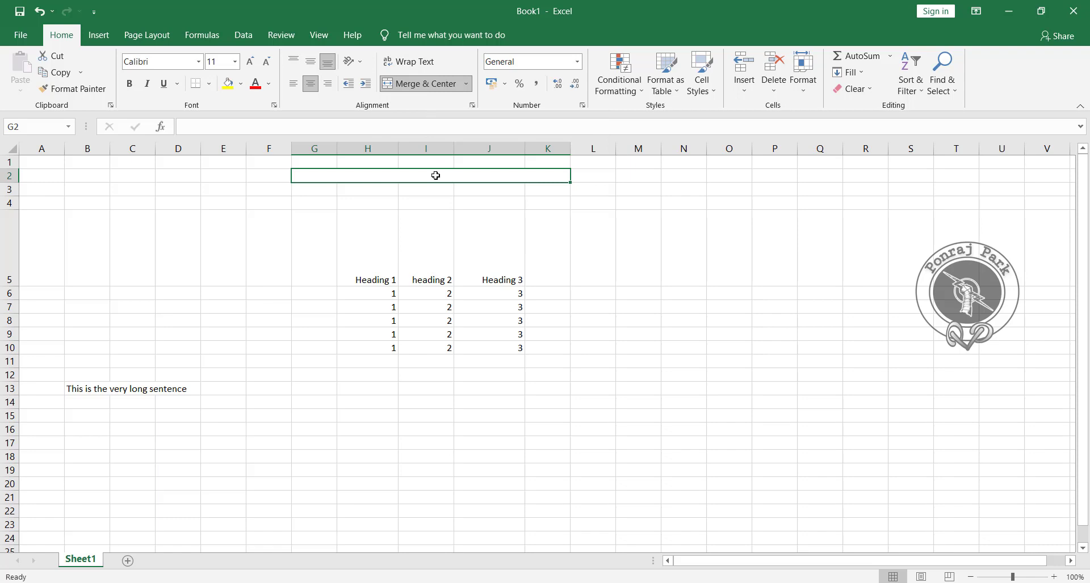
{"action": "type", "text": "Title"}
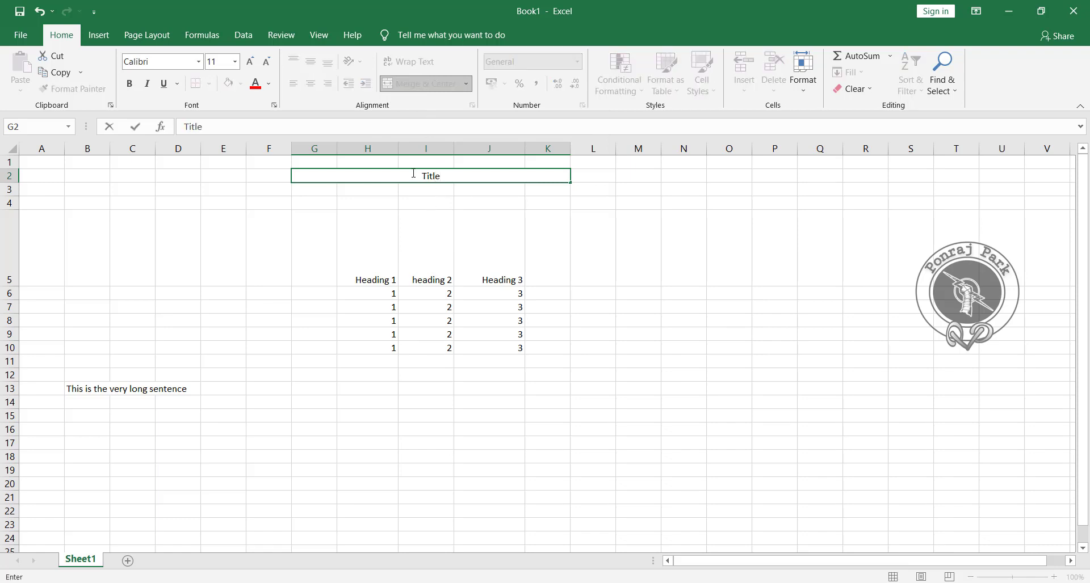
{"action": "left_click", "coordinate": [401, 194]}
{"action": "left_click", "coordinate": [396, 176]}
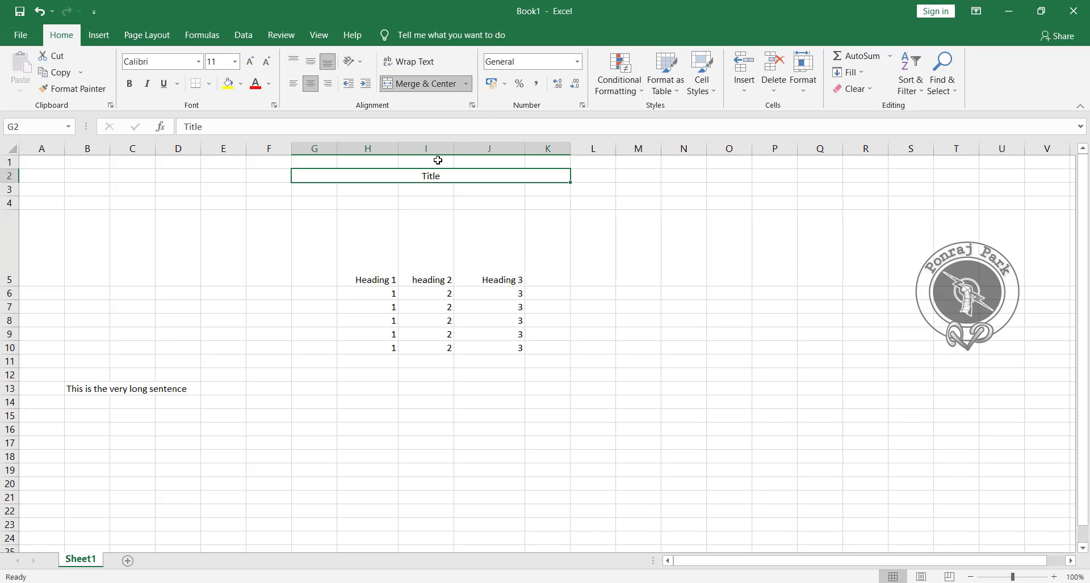
Merge cells M6:O10 row by row with Merge Across and check each merged row.
{"action": "left_click", "coordinate": [465, 83]}
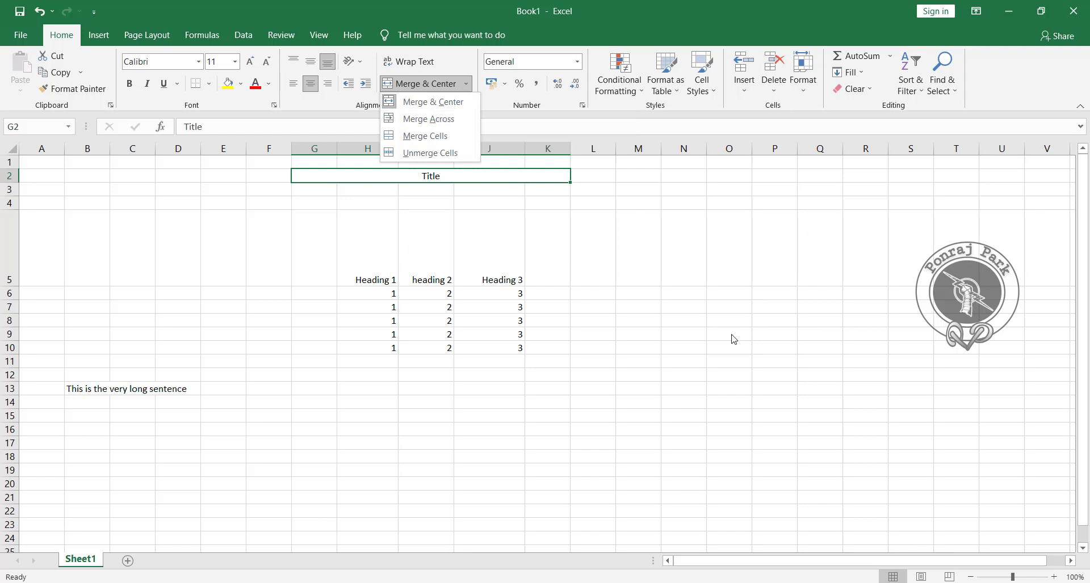
{"action": "left_click", "coordinate": [752, 344]}
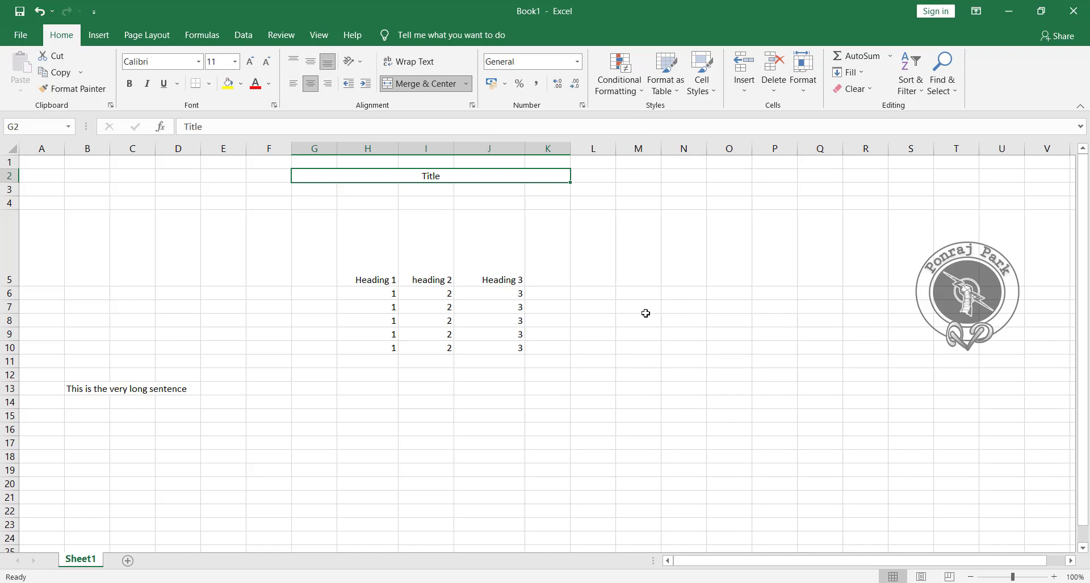
{"action": "left_click_drag", "start_coordinate": [632, 294], "coordinate": [737, 354]}
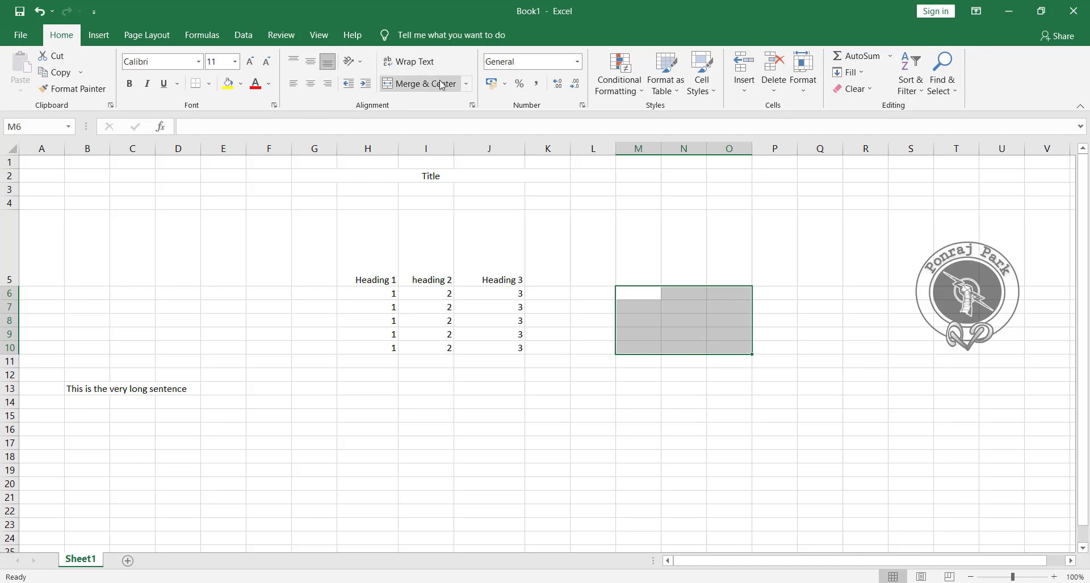
{"action": "left_click", "coordinate": [464, 87]}
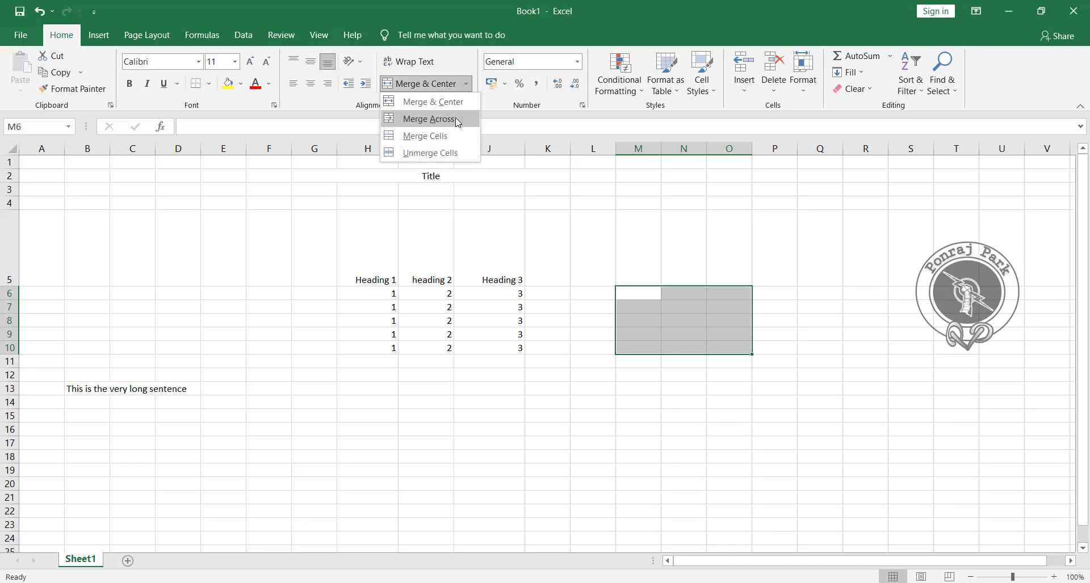
{"action": "left_click", "coordinate": [455, 117]}
{"action": "left_click", "coordinate": [709, 418]}
{"action": "left_click", "coordinate": [688, 305]}
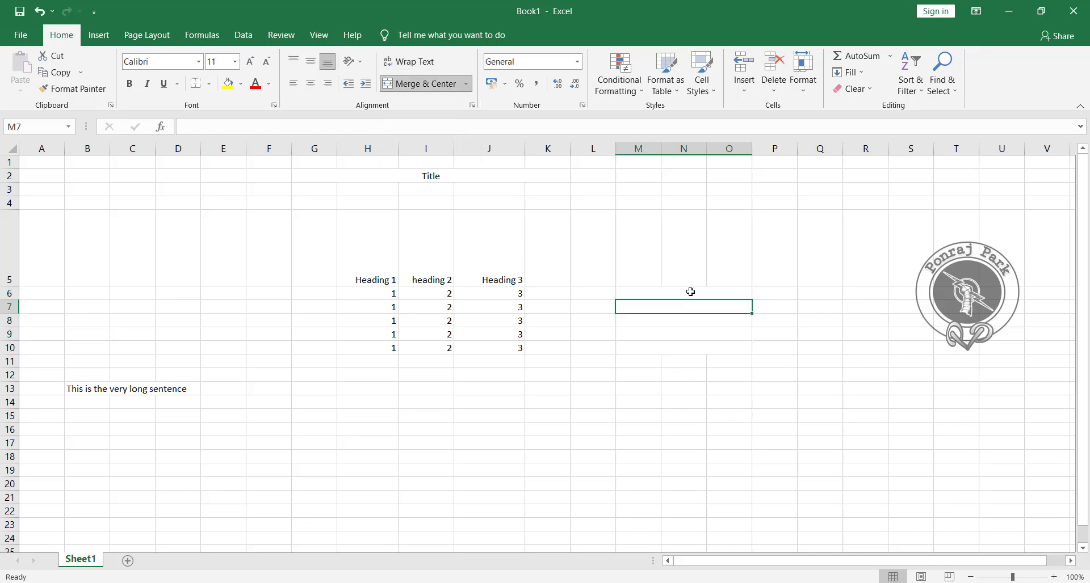
{"action": "left_click", "coordinate": [690, 293]}
{"action": "left_click", "coordinate": [687, 306]}
{"action": "left_click", "coordinate": [679, 321]}
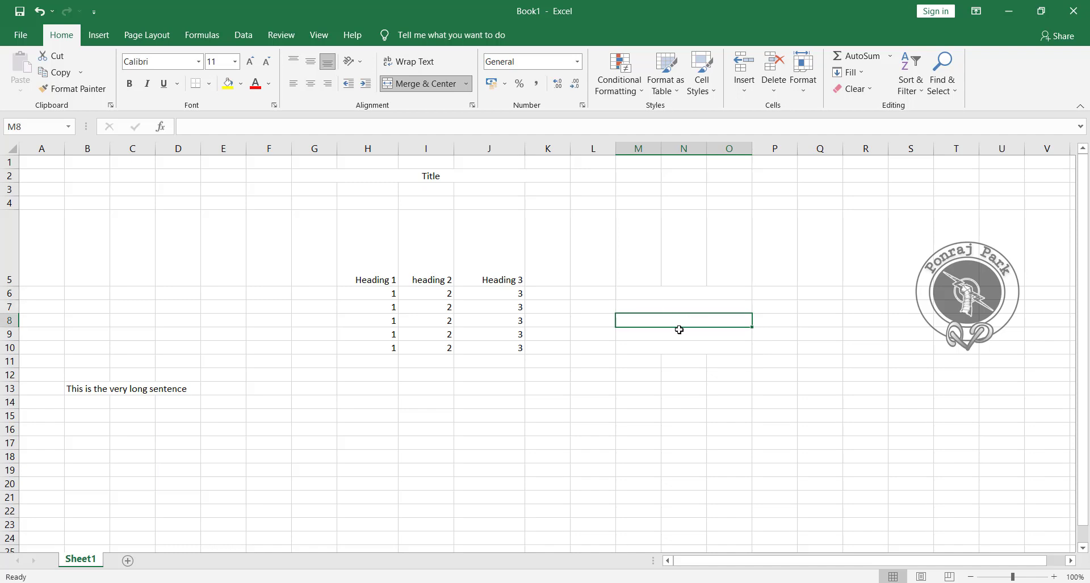
{"action": "left_click", "coordinate": [676, 335]}
{"action": "left_click", "coordinate": [675, 348]}
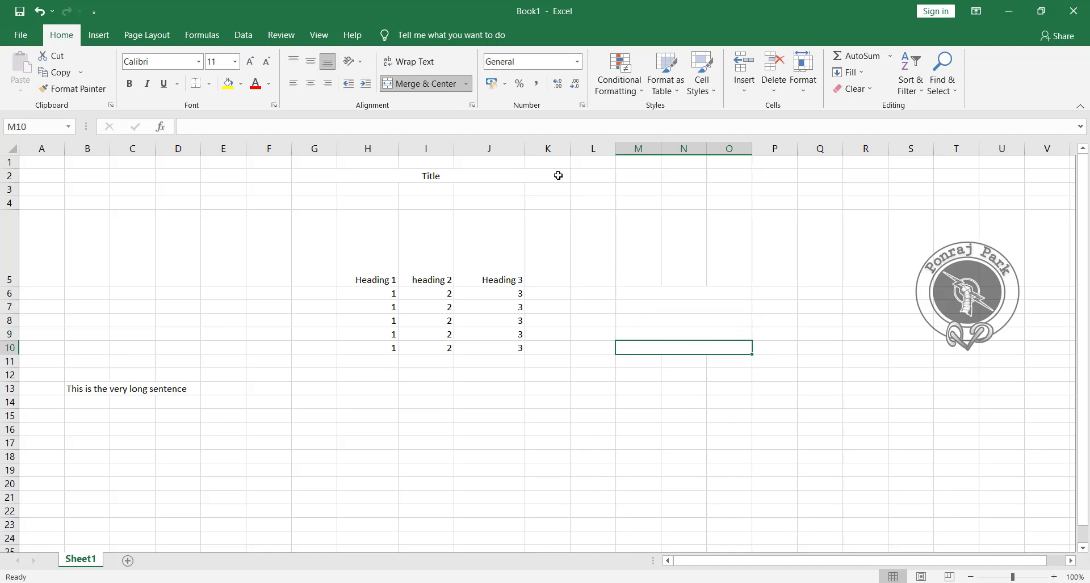
Merge cells G3:K3 without centering, using Merge Cells, and enter "title" in the merged cell.
{"action": "left_click", "coordinate": [465, 84]}
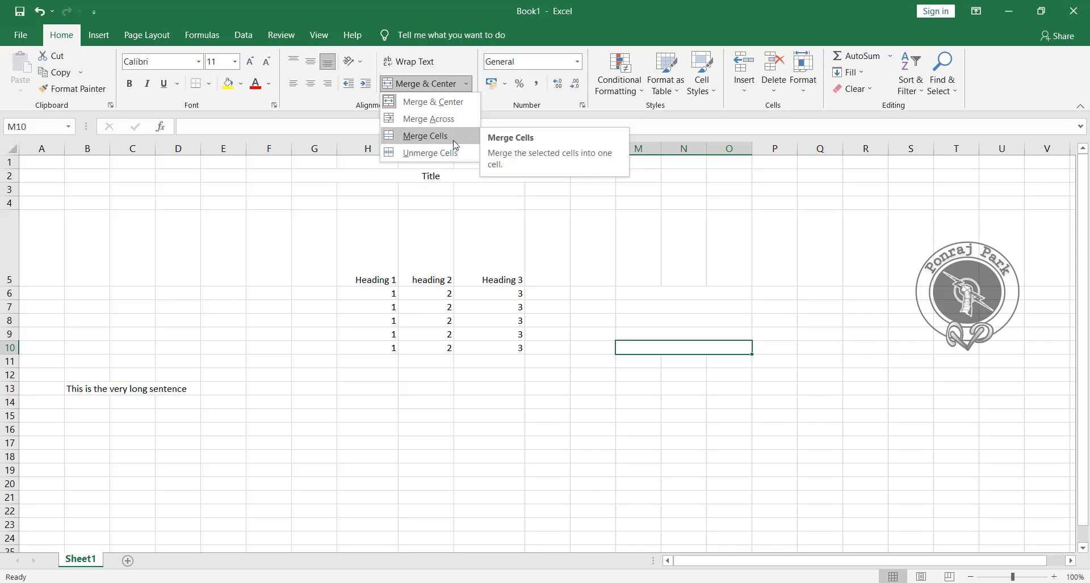
{"action": "left_click", "coordinate": [657, 222]}
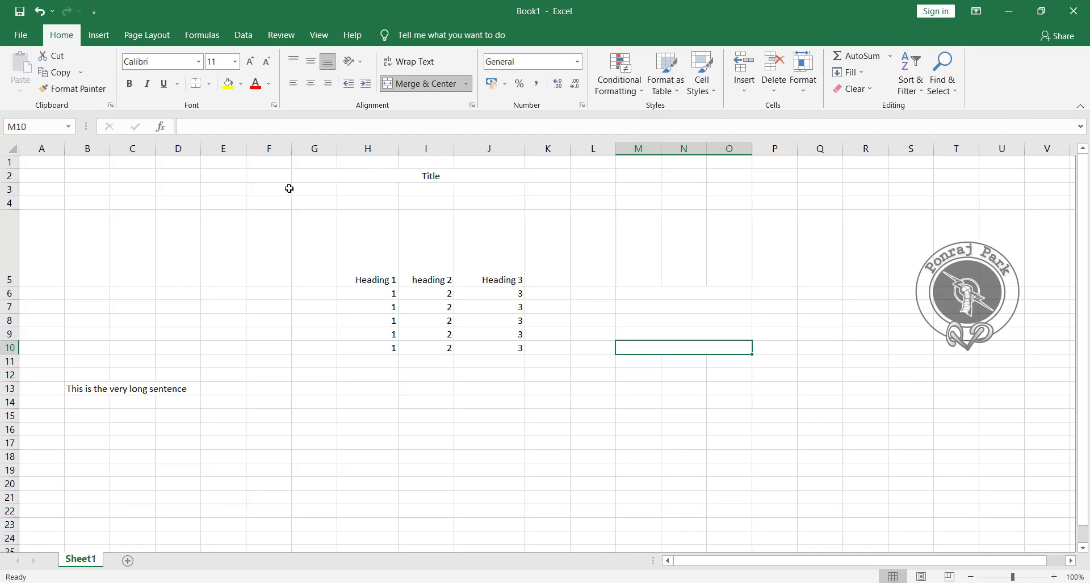
{"action": "left_click_drag", "start_coordinate": [318, 189], "coordinate": [566, 192]}
{"action": "left_click", "coordinate": [467, 85]}
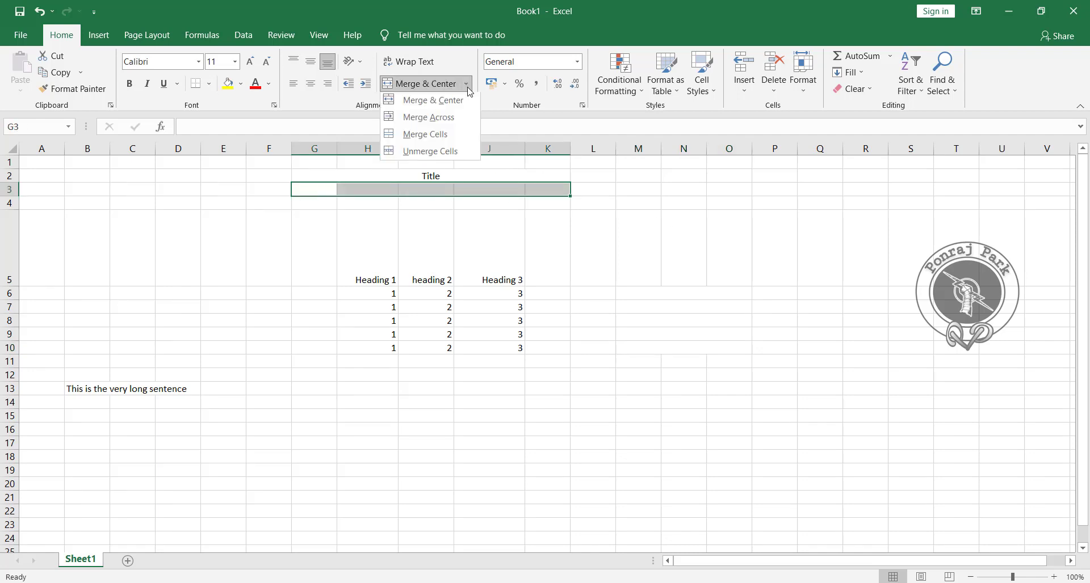
{"action": "left_click", "coordinate": [453, 138]}
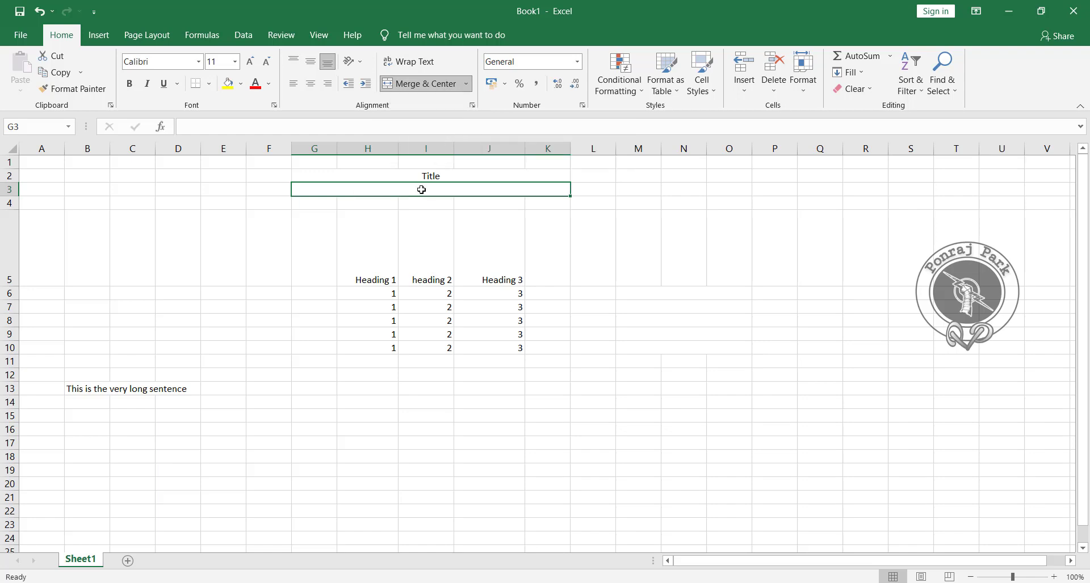
{"action": "type", "text": "title"}
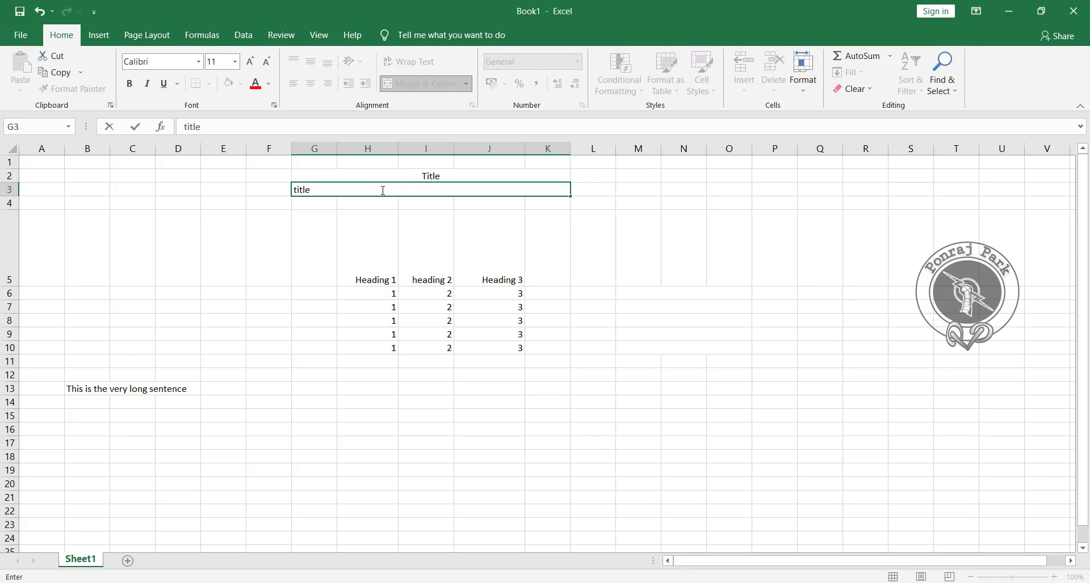
{"action": "left_click", "coordinate": [322, 205]}
Compare the text alignment of the merged title cells in rows 2 and 3.
{"action": "left_click", "coordinate": [324, 190]}
{"action": "left_click", "coordinate": [341, 176]}
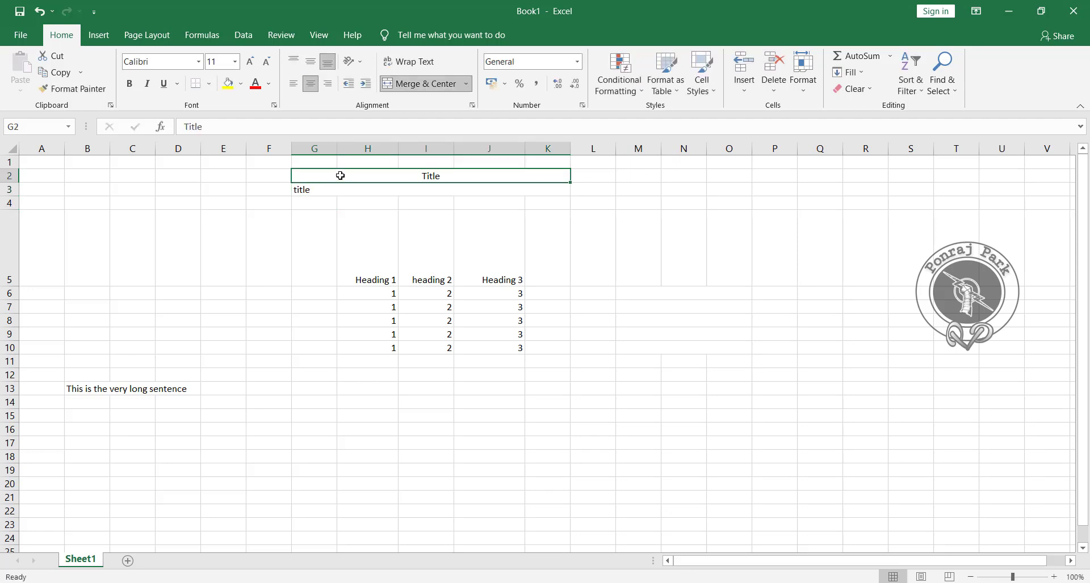
{"action": "left_click", "coordinate": [341, 189]}
{"action": "left_click", "coordinate": [343, 177]}
{"action": "left_click", "coordinate": [343, 189]}
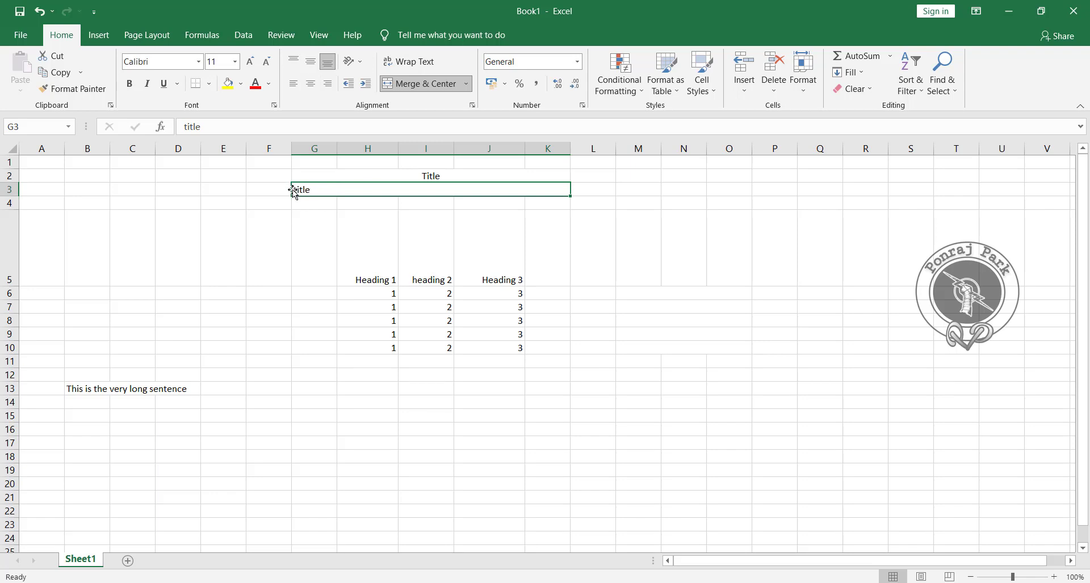
{"action": "left_click", "coordinate": [366, 175]}
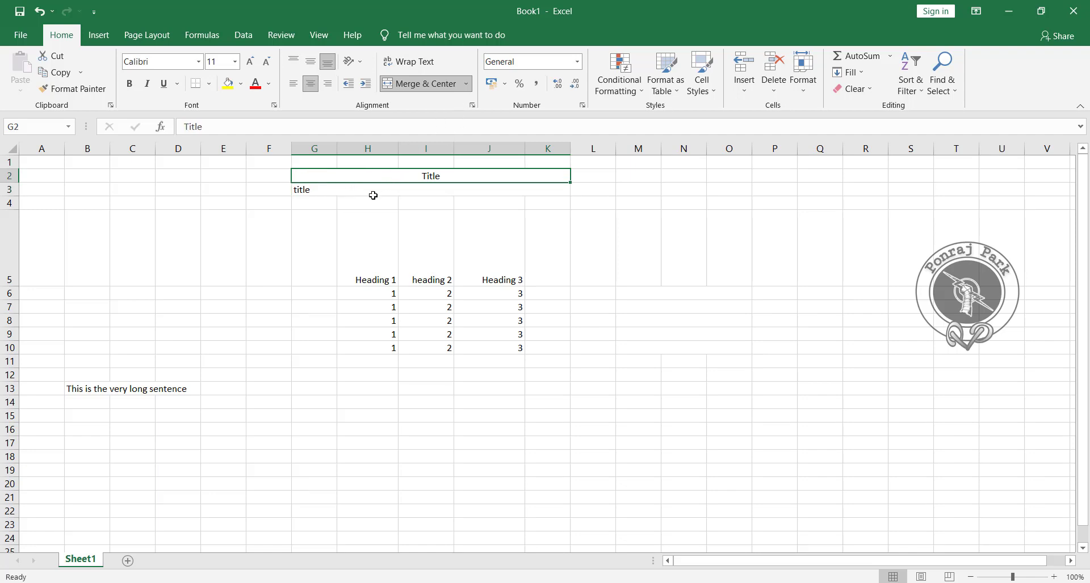
{"action": "double_click", "coordinate": [372, 192]}
{"action": "left_click", "coordinate": [412, 208]}
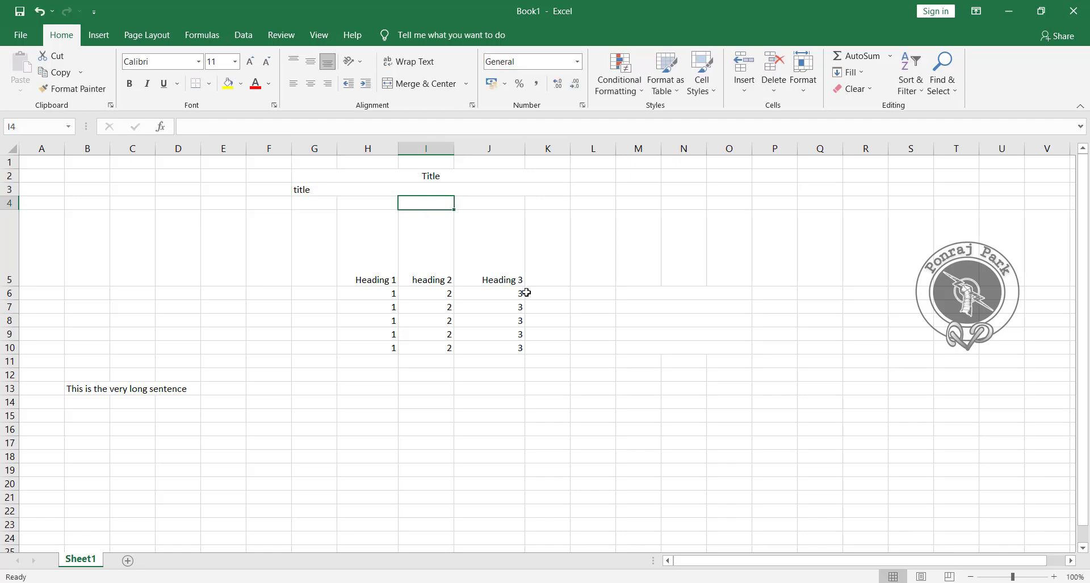
Unmerge the "title" cell in row 3 and check the separate cells H3 to K3.
{"action": "left_click", "coordinate": [469, 87]}
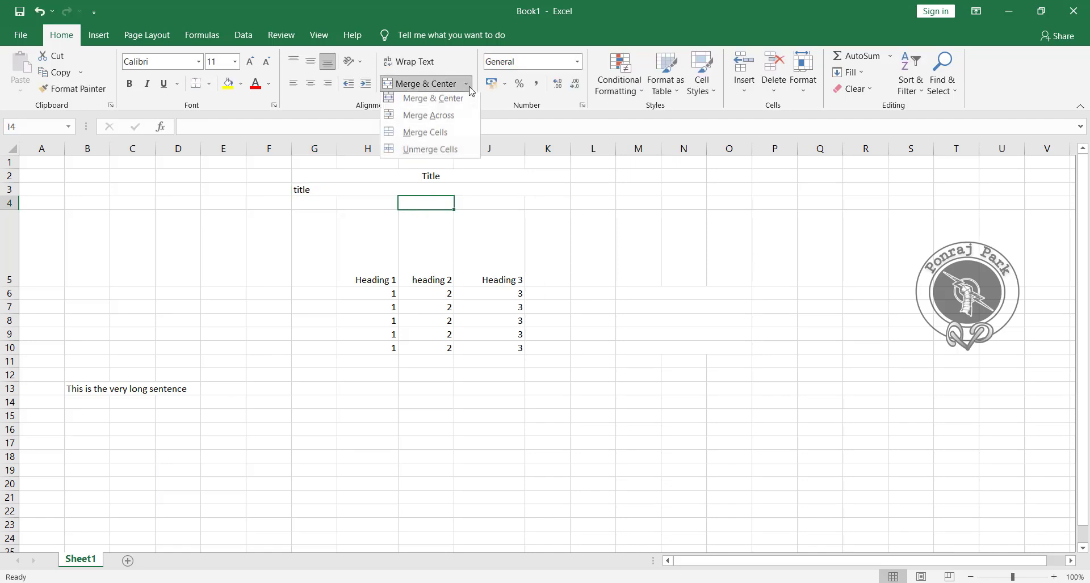
{"action": "left_click", "coordinate": [426, 219]}
{"action": "left_click", "coordinate": [315, 190]}
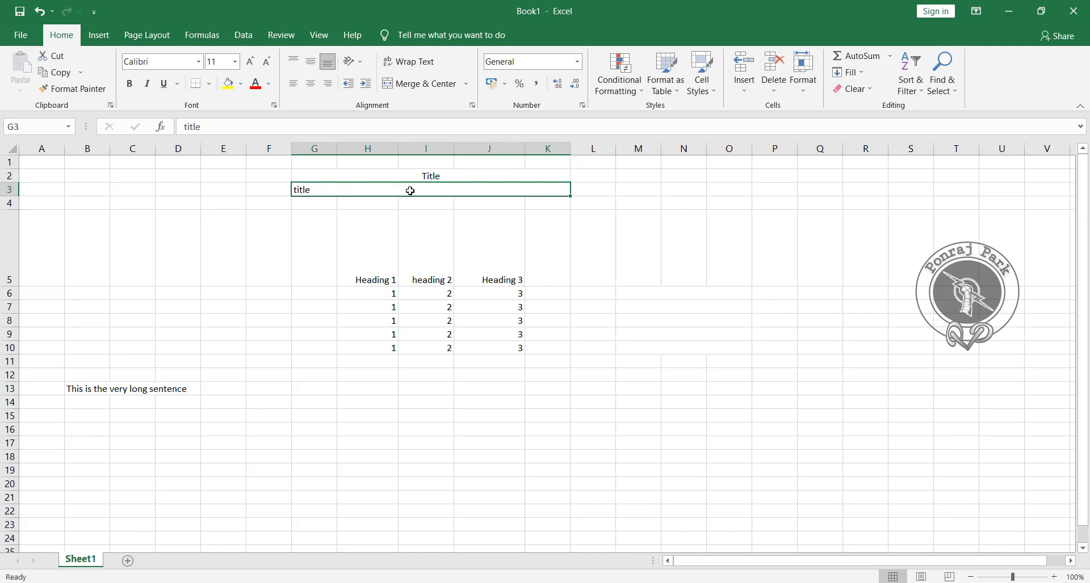
{"action": "left_click", "coordinate": [465, 88]}
{"action": "left_click", "coordinate": [430, 152]}
{"action": "left_click", "coordinate": [365, 223]}
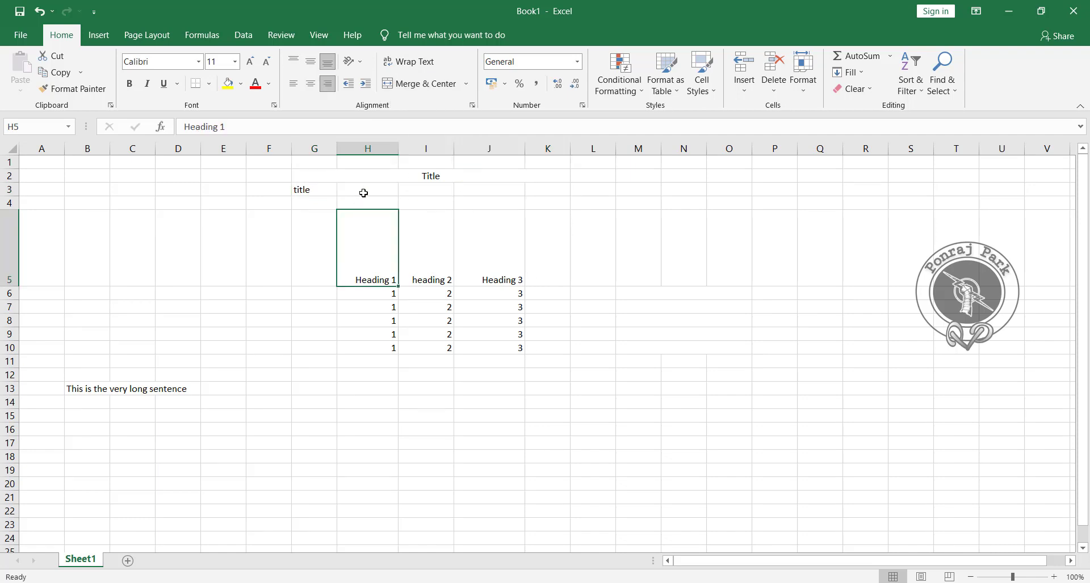
{"action": "left_click", "coordinate": [364, 194]}
{"action": "left_click", "coordinate": [431, 189]}
{"action": "left_click", "coordinate": [488, 189]}
{"action": "left_click", "coordinate": [559, 189]}
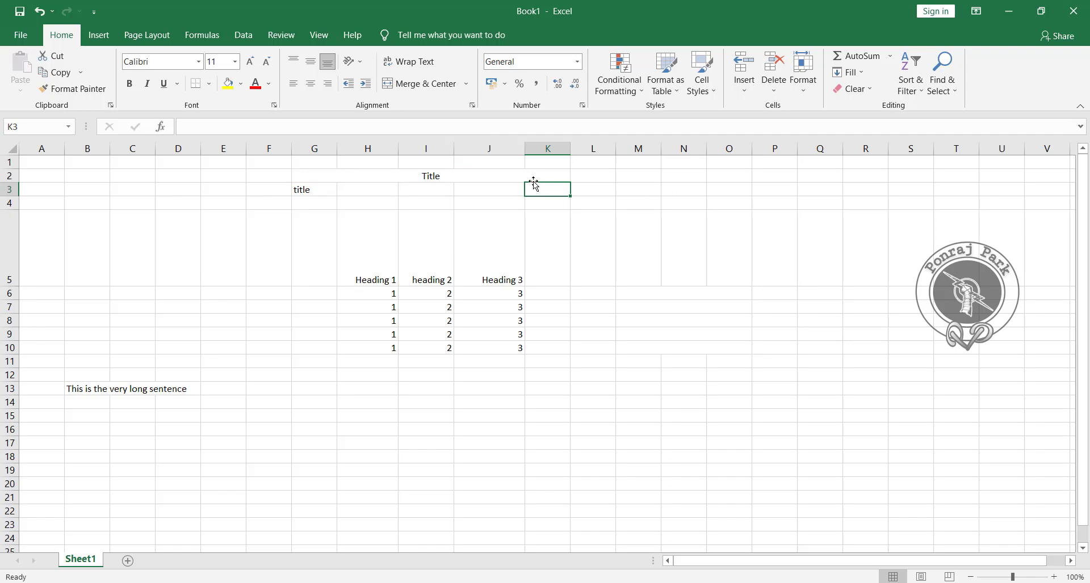
Examine the horizontal text alignment options in the Format Cells dialog for cell K3, leaving them unapplied.
{"action": "left_click", "coordinate": [472, 106]}
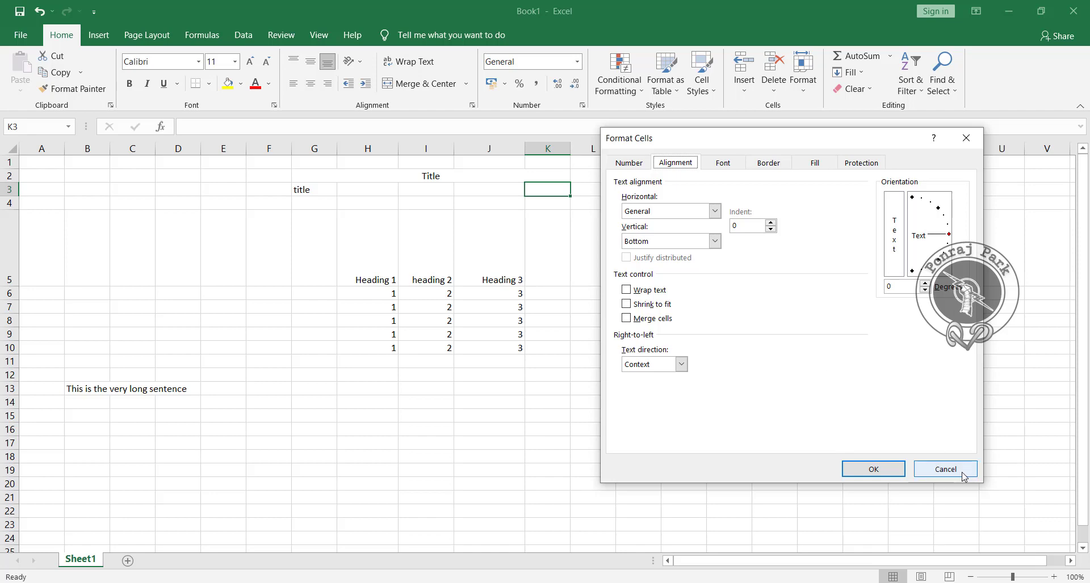
{"action": "left_click", "coordinate": [715, 211]}
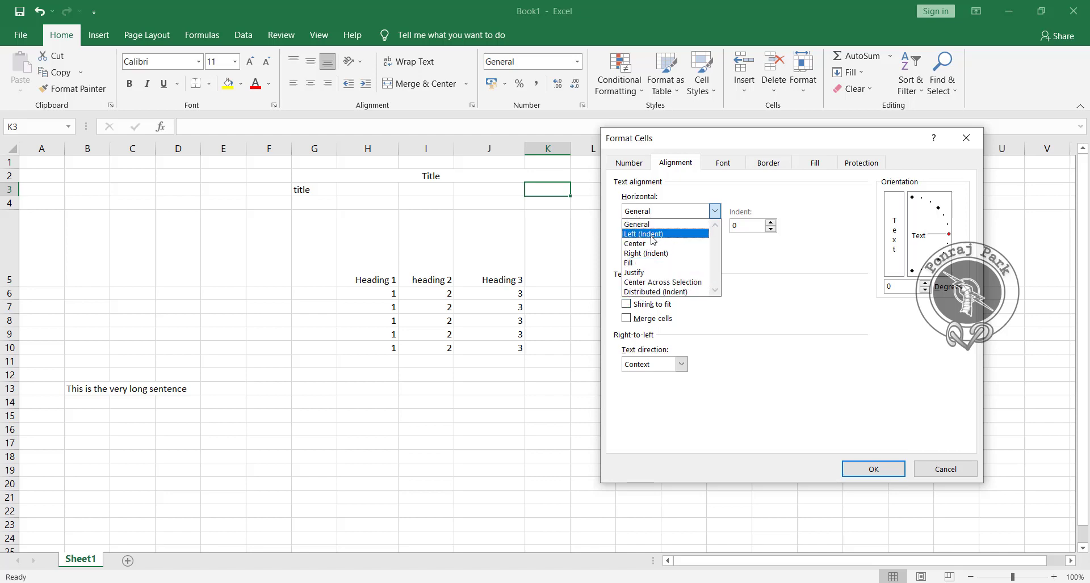
{"action": "left_click", "coordinate": [940, 467]}
{"action": "left_click", "coordinate": [940, 466]}
Set the horizontal alignment of heading cells H5:J5 to Left (Indent) through Format Cells.
{"action": "left_click_drag", "start_coordinate": [366, 259], "coordinate": [483, 258]}
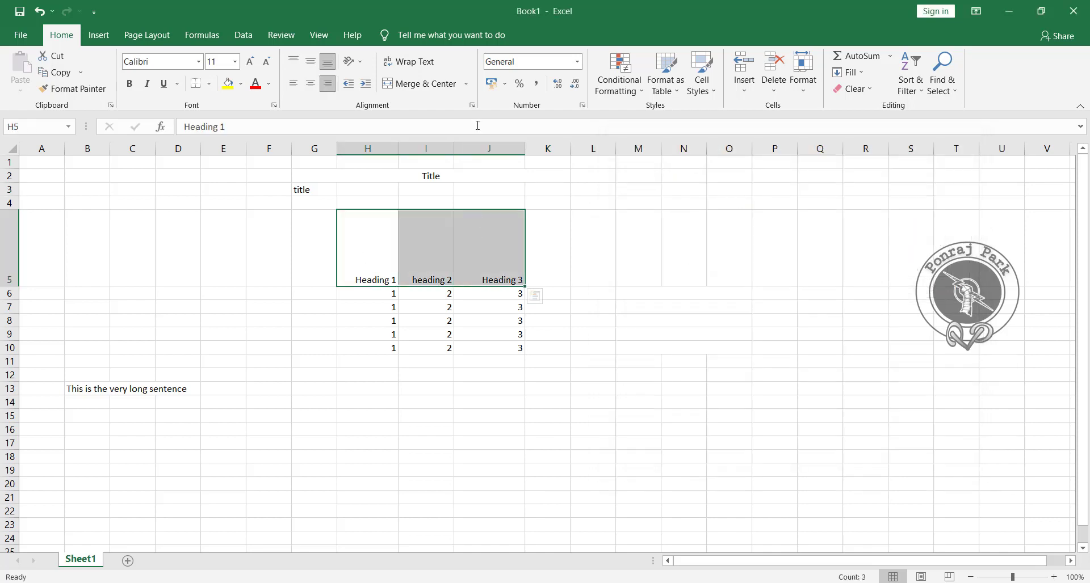
{"action": "left_click", "coordinate": [471, 105]}
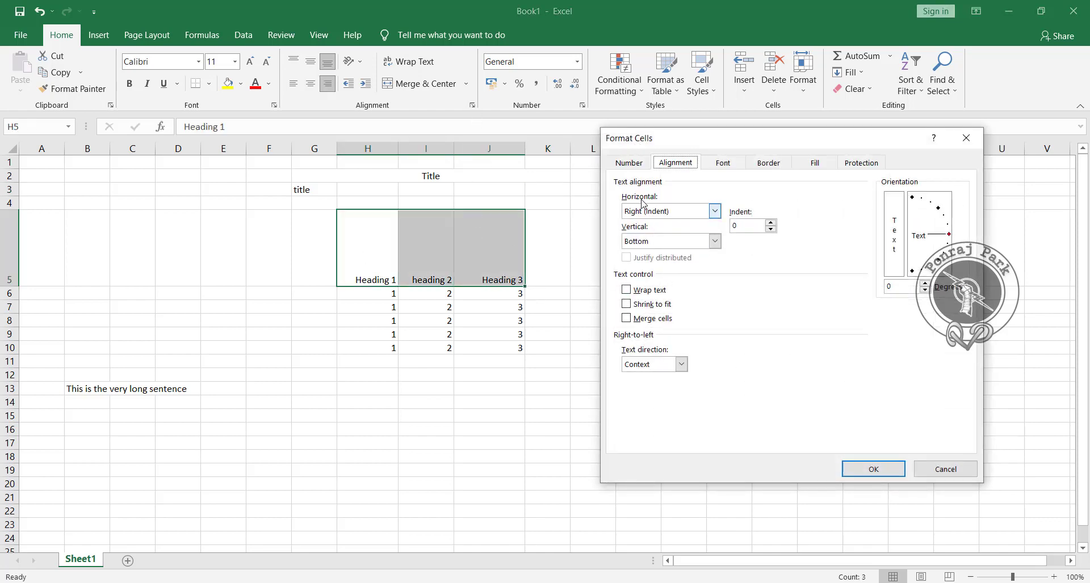
{"action": "left_click", "coordinate": [714, 211]}
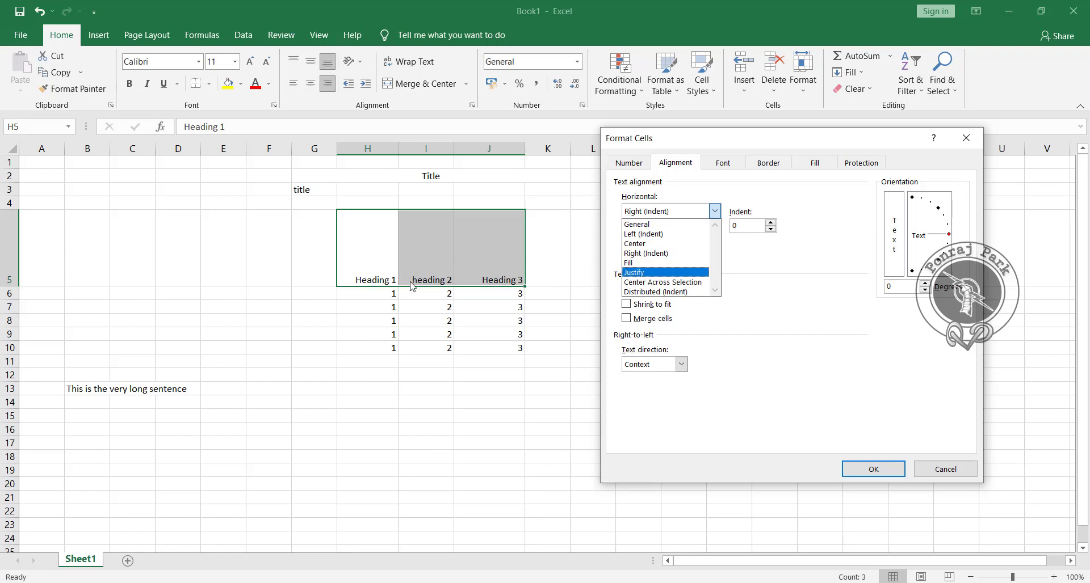
{"action": "left_click", "coordinate": [643, 234]}
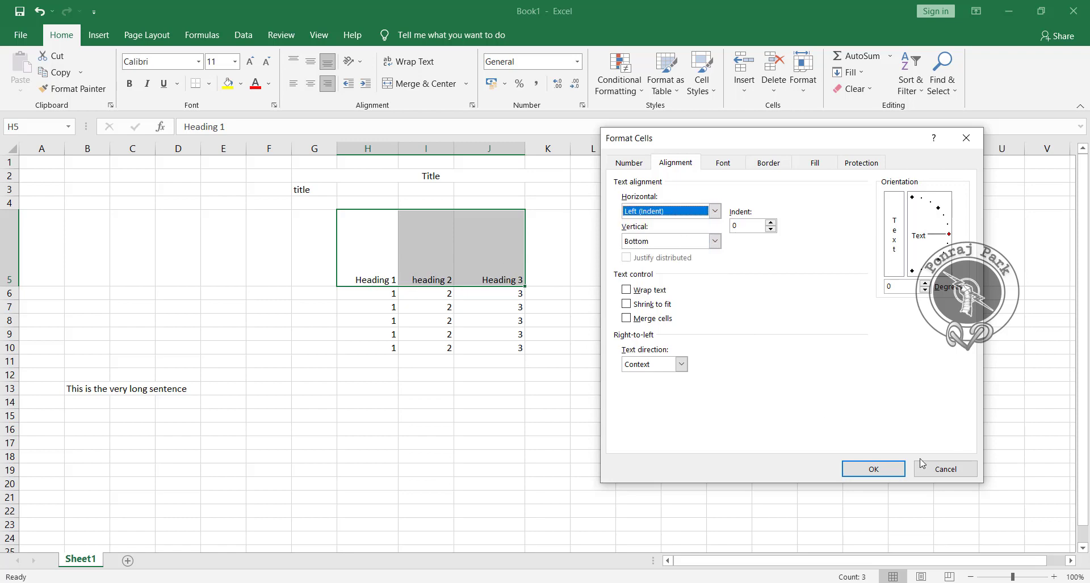
{"action": "left_click", "coordinate": [883, 471]}
{"action": "left_click", "coordinate": [356, 273]}
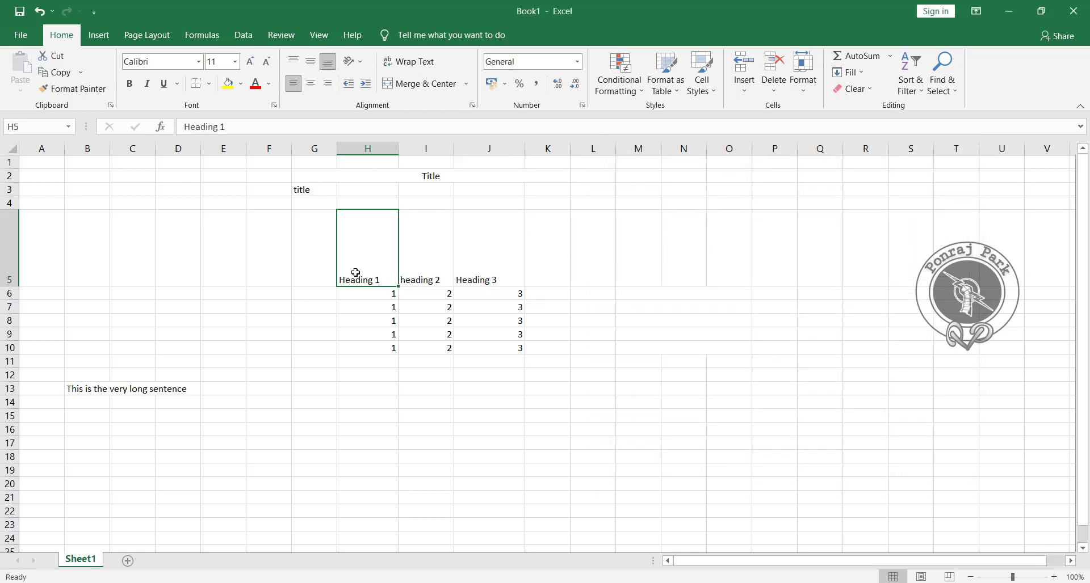
Set the horizontal alignment of heading cells H5:J5 to Center through Format Cells.
{"action": "left_click_drag", "start_coordinate": [363, 272], "coordinate": [478, 269]}
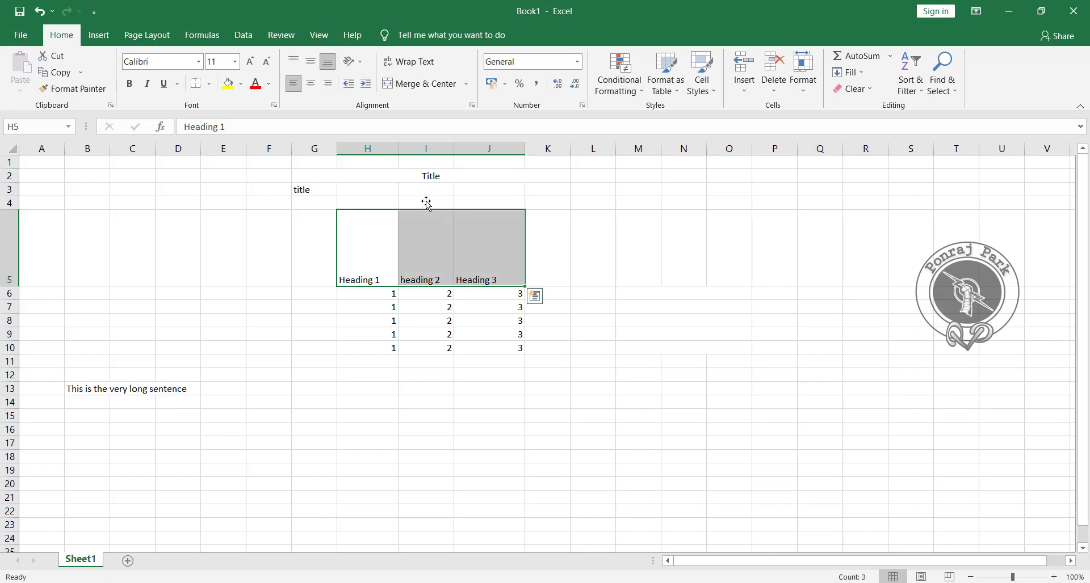
{"action": "left_click", "coordinate": [472, 105]}
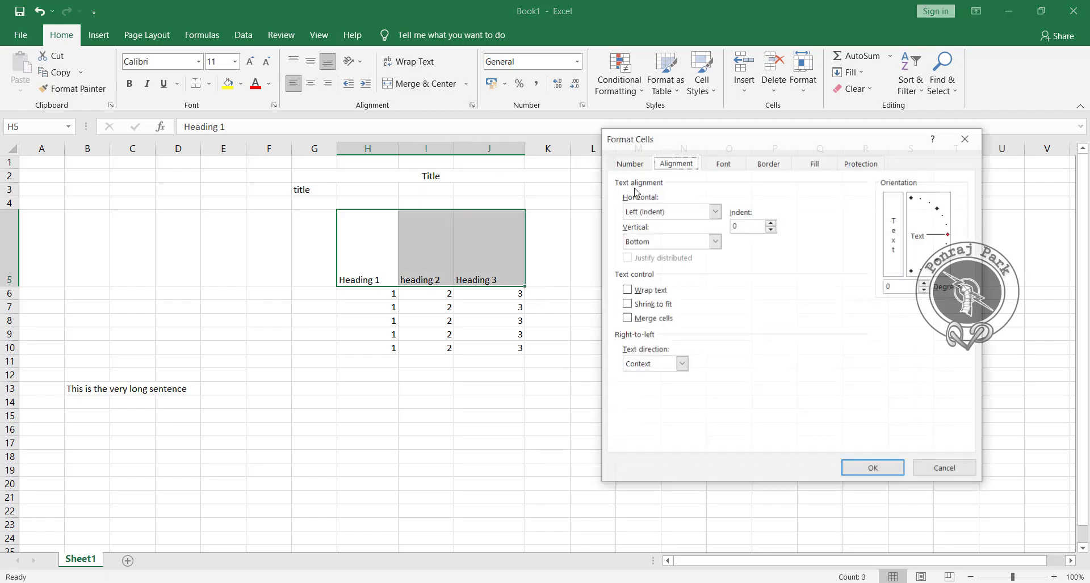
{"action": "left_click", "coordinate": [689, 211]}
{"action": "left_click", "coordinate": [678, 242]}
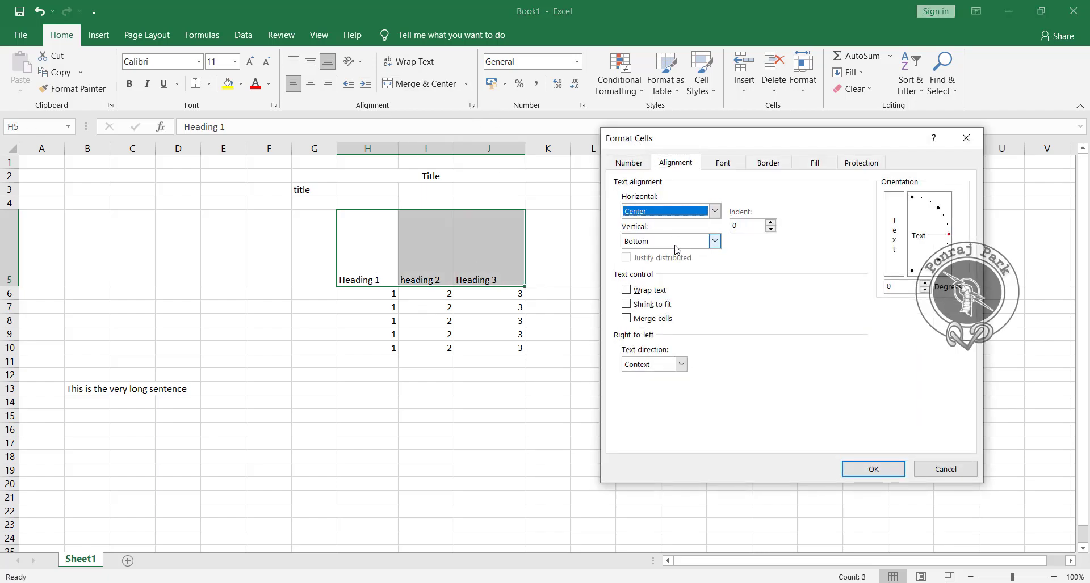
{"action": "left_click", "coordinate": [856, 469]}
Set the horizontal alignment of heading cells H5:J5 to Fill through Format Cells.
{"action": "key", "text": "ctrl+1"}
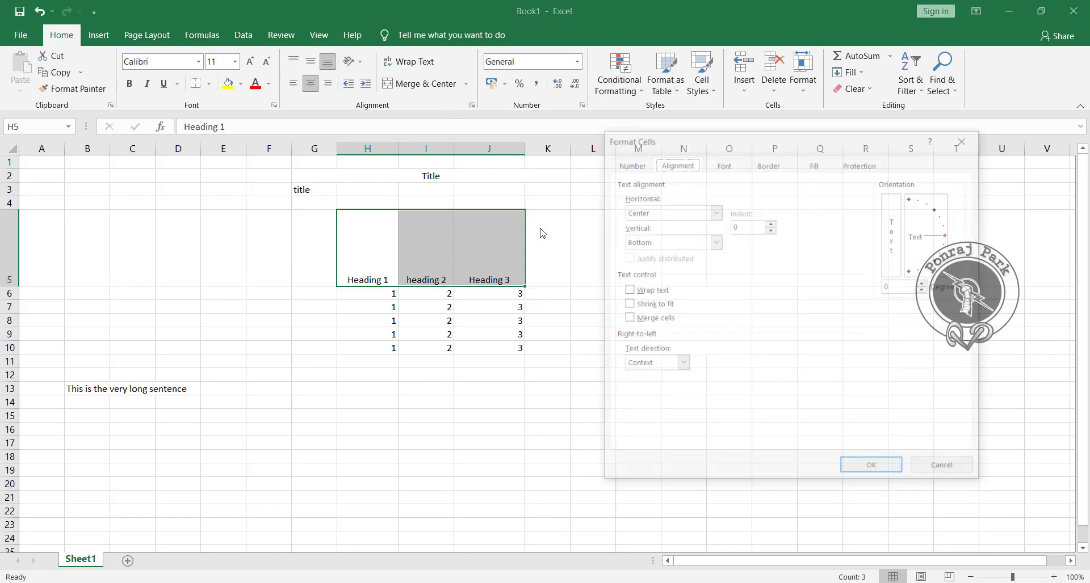
{"action": "left_click", "coordinate": [714, 211]}
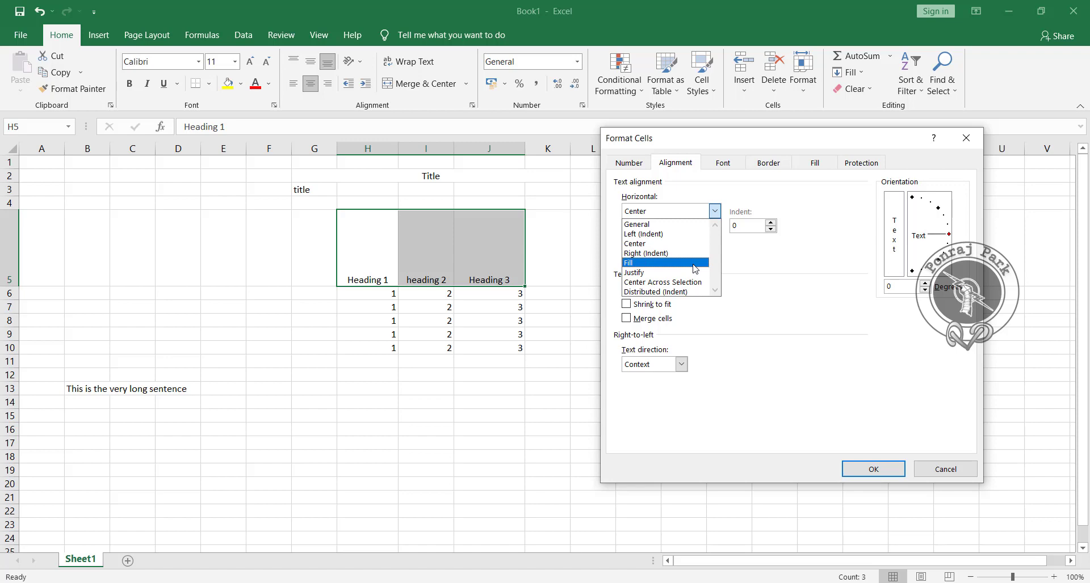
{"action": "left_click", "coordinate": [693, 264]}
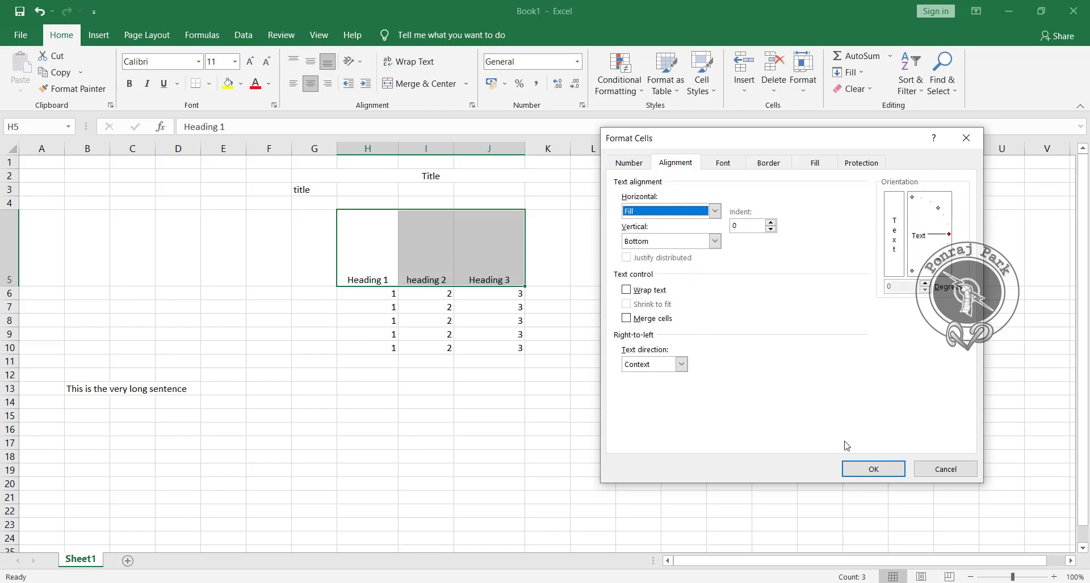
{"action": "left_click", "coordinate": [868, 469]}
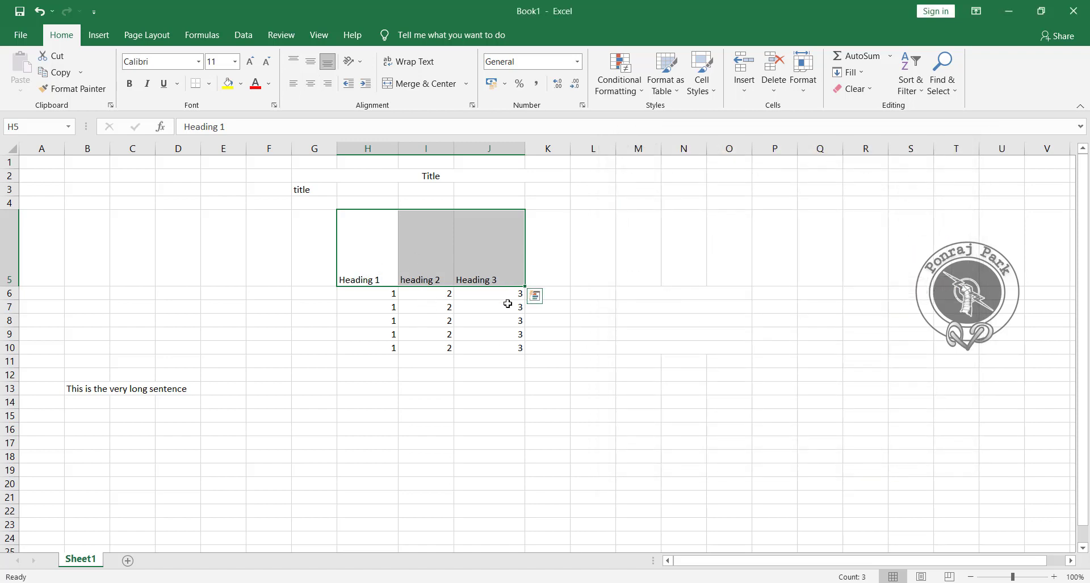
Set the horizontal alignment of heading cells H5:J5 to Justify through Format Cells.
{"action": "left_click", "coordinate": [474, 109]}
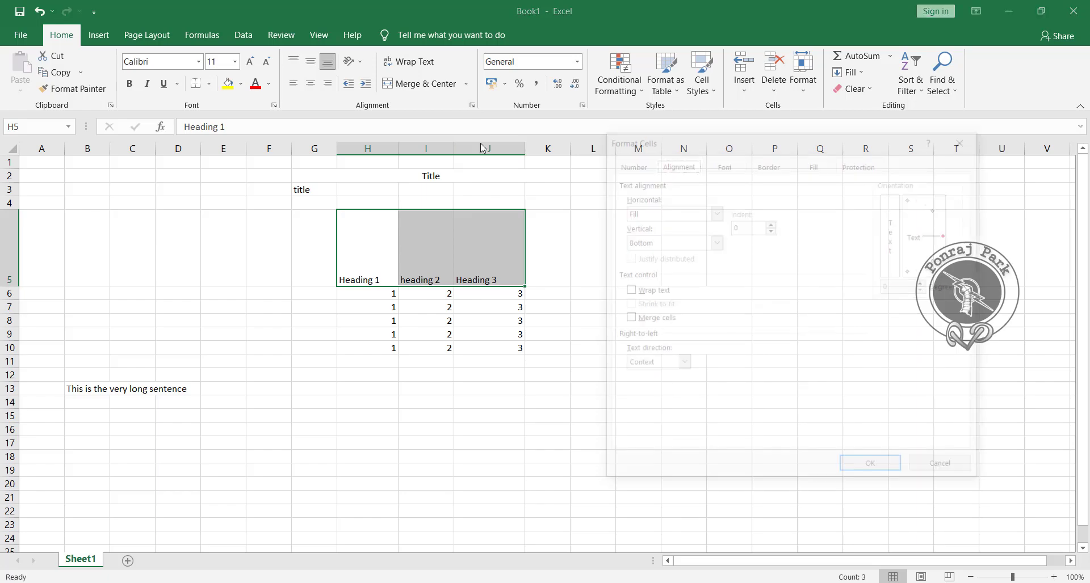
{"action": "left_click", "coordinate": [715, 211]}
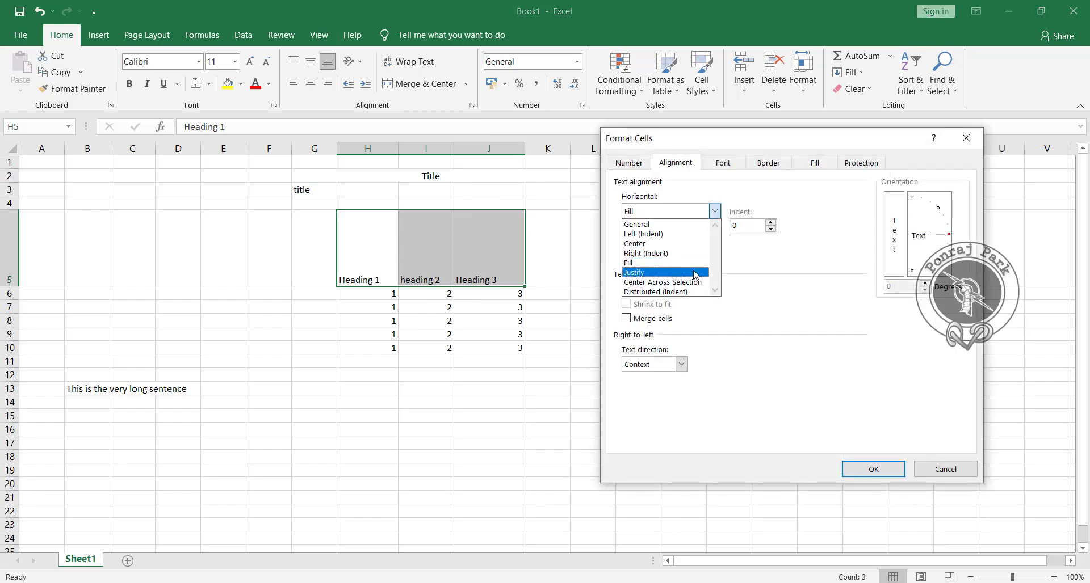
{"action": "left_click", "coordinate": [664, 273]}
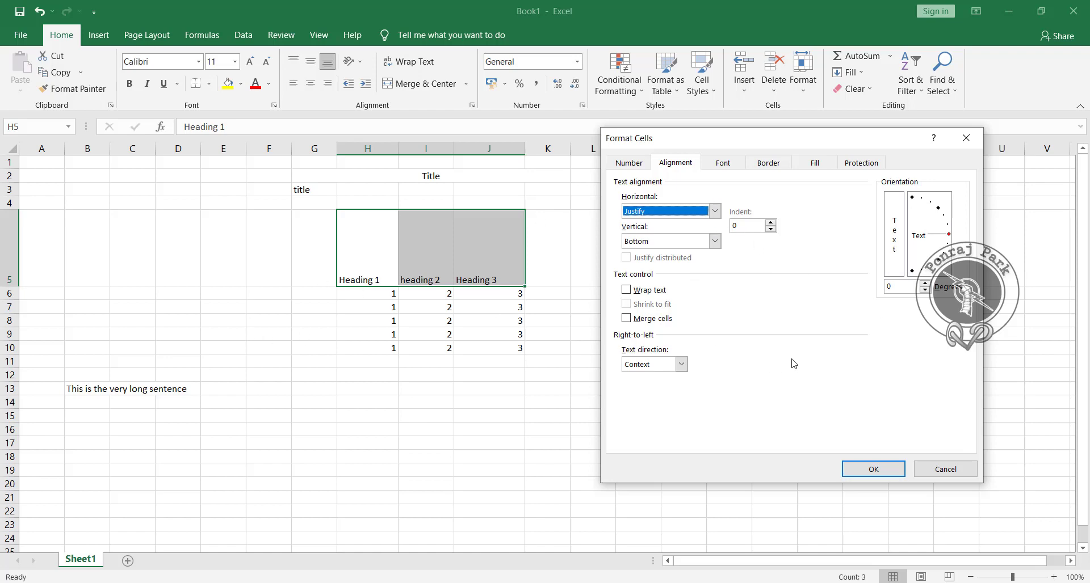
{"action": "left_click", "coordinate": [892, 470]}
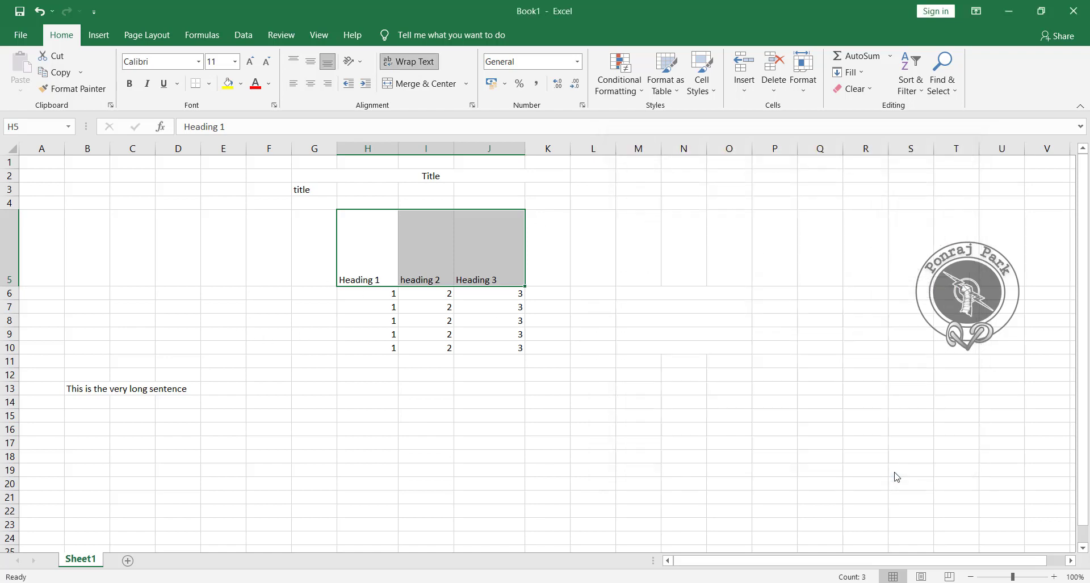
{"action": "left_click", "coordinate": [472, 106]}
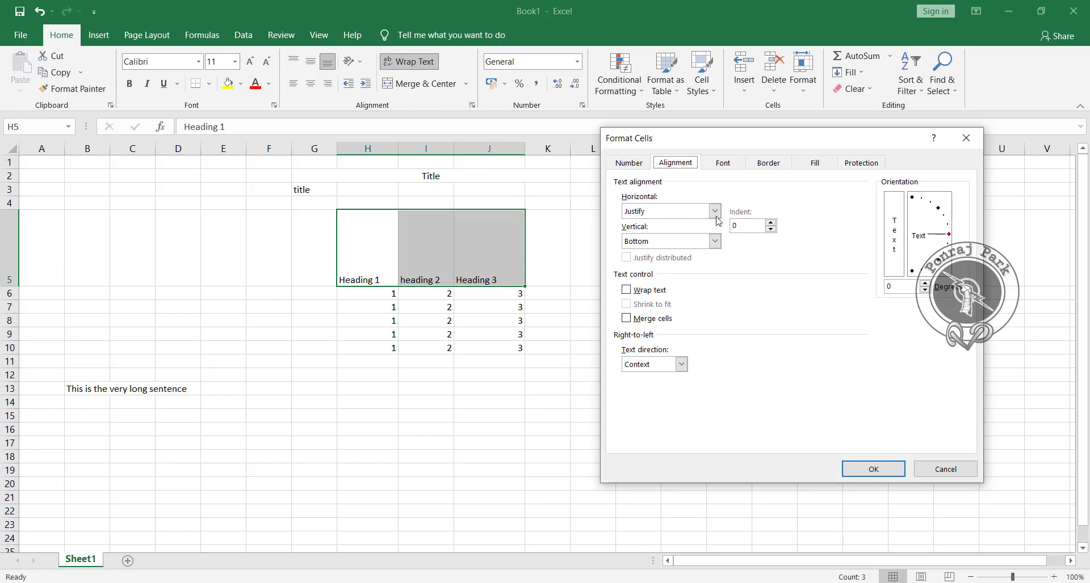
{"action": "left_click", "coordinate": [714, 211]}
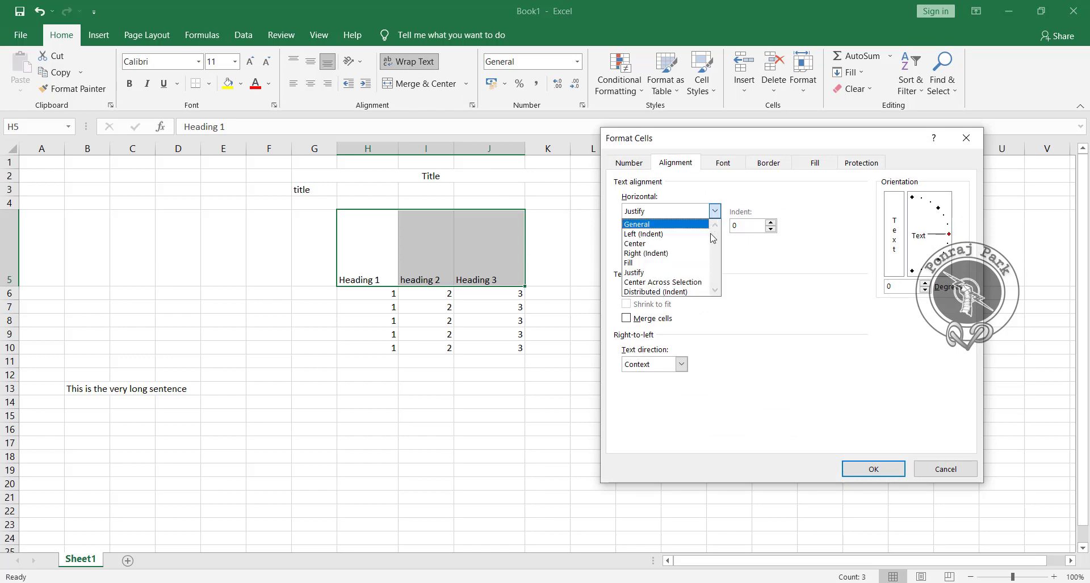
{"action": "left_click", "coordinate": [961, 471]}
{"action": "left_click", "coordinate": [621, 394]}
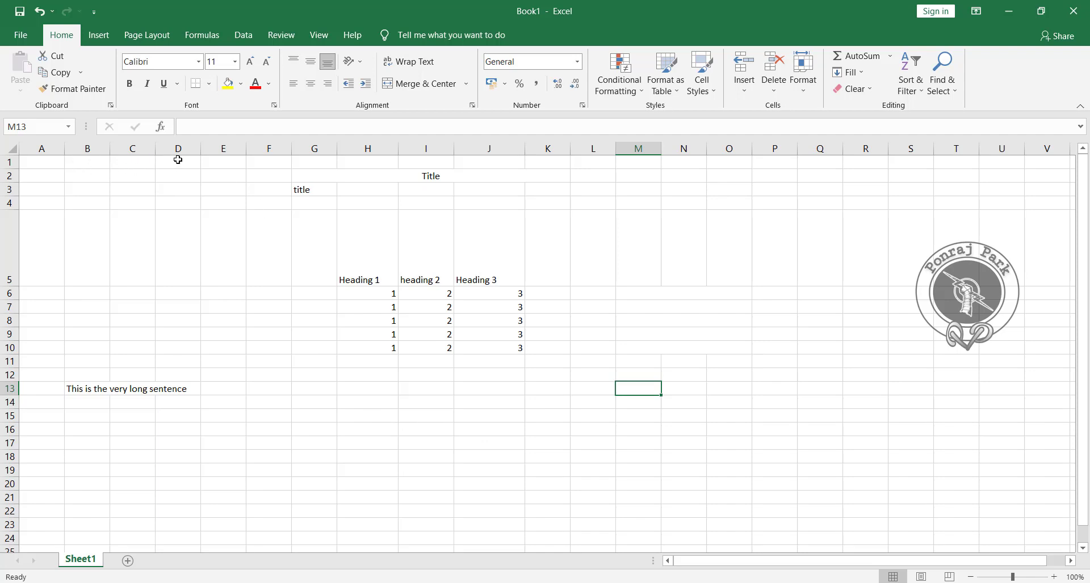
Apply Center Across Selection to A1:L1 through Format Cells and enter "Test" in cell A1.
{"action": "left_click_drag", "start_coordinate": [50, 164], "coordinate": [588, 154]}
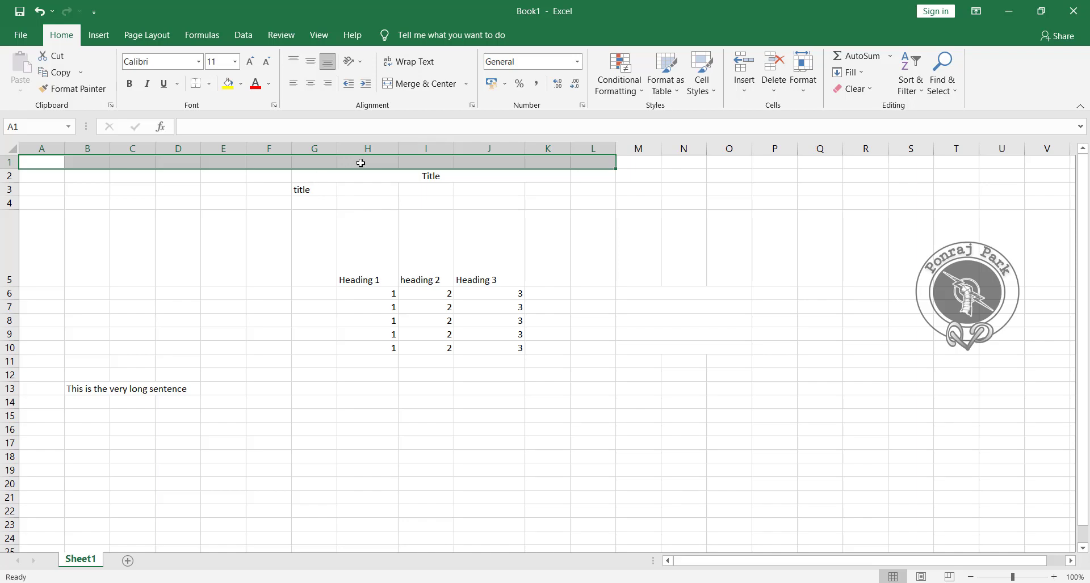
{"action": "left_click", "coordinate": [473, 106]}
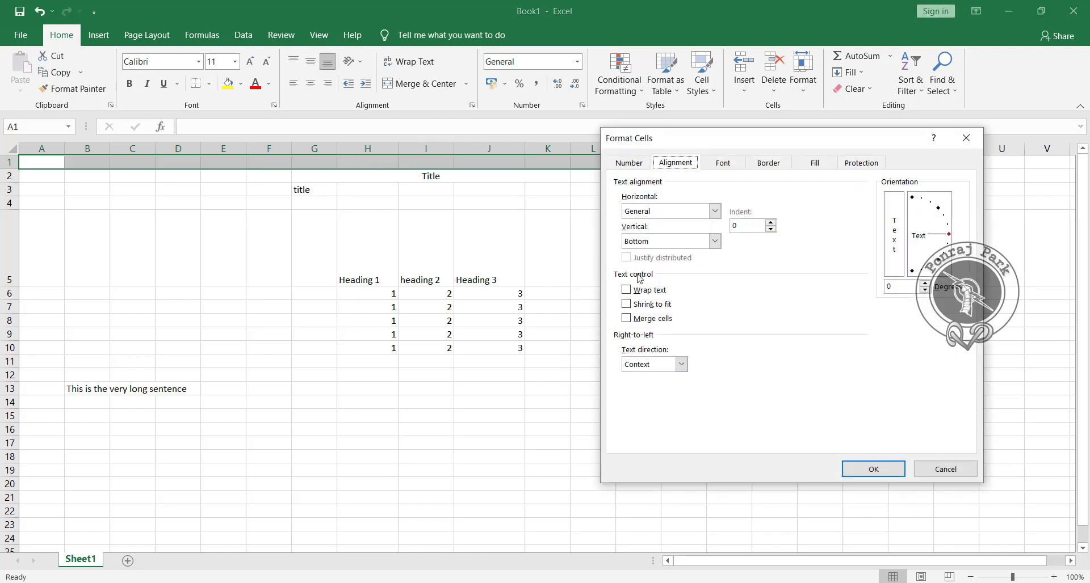
{"action": "left_click", "coordinate": [714, 212]}
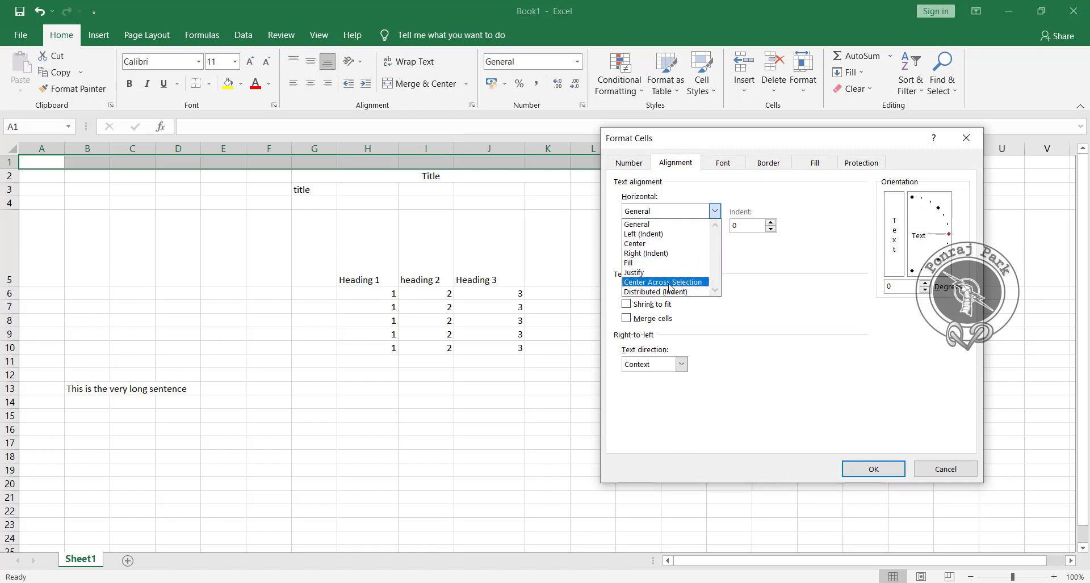
{"action": "left_click", "coordinate": [669, 282]}
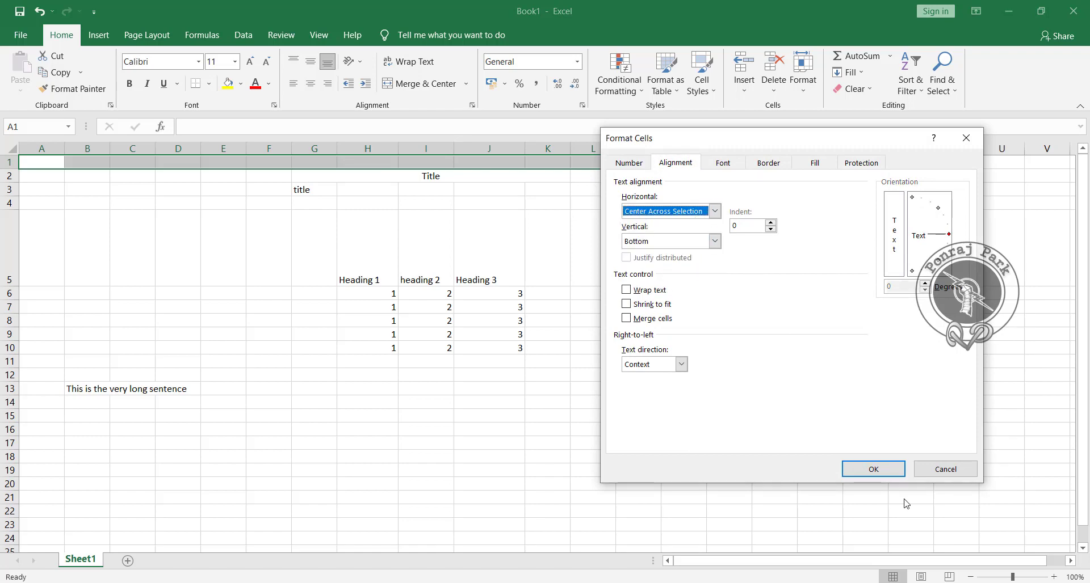
{"action": "left_click", "coordinate": [880, 473]}
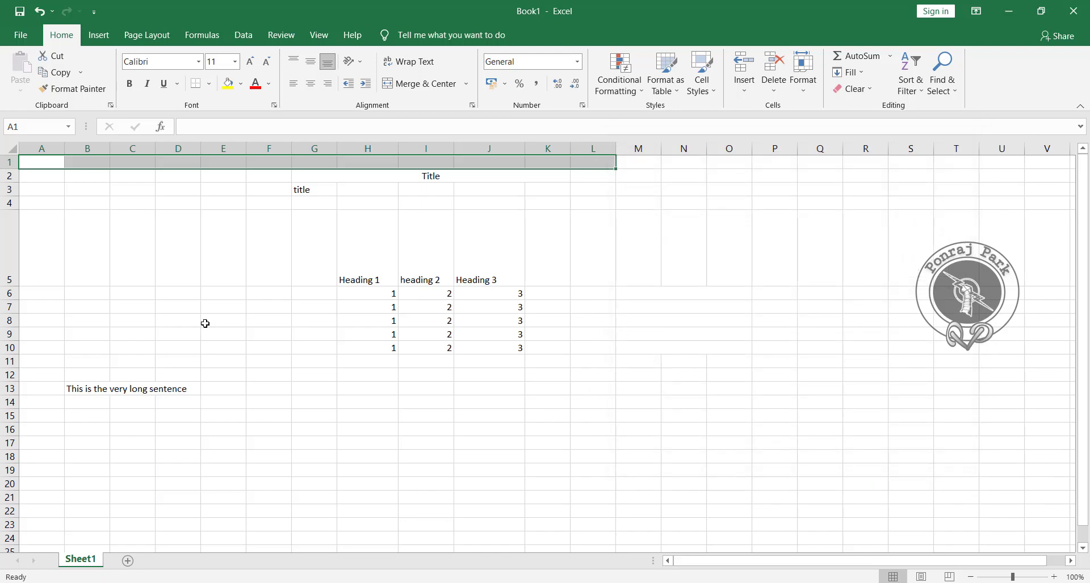
{"action": "type", "text": "Test"}
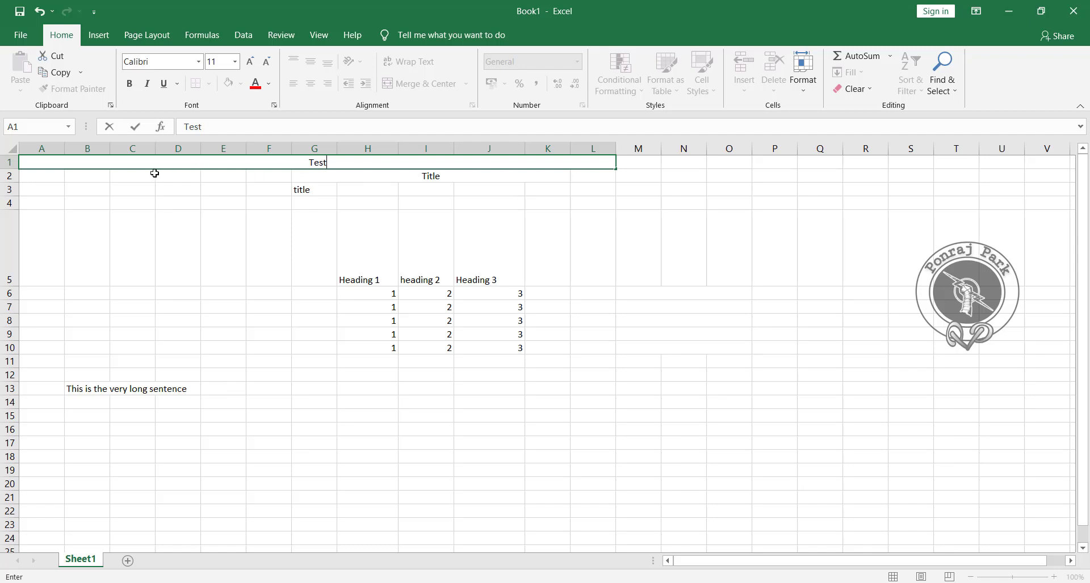
{"action": "left_click", "coordinate": [316, 219]}
Check that the cells of row 1 from G1 back to B1 can still be selected individually.
{"action": "left_click", "coordinate": [313, 163]}
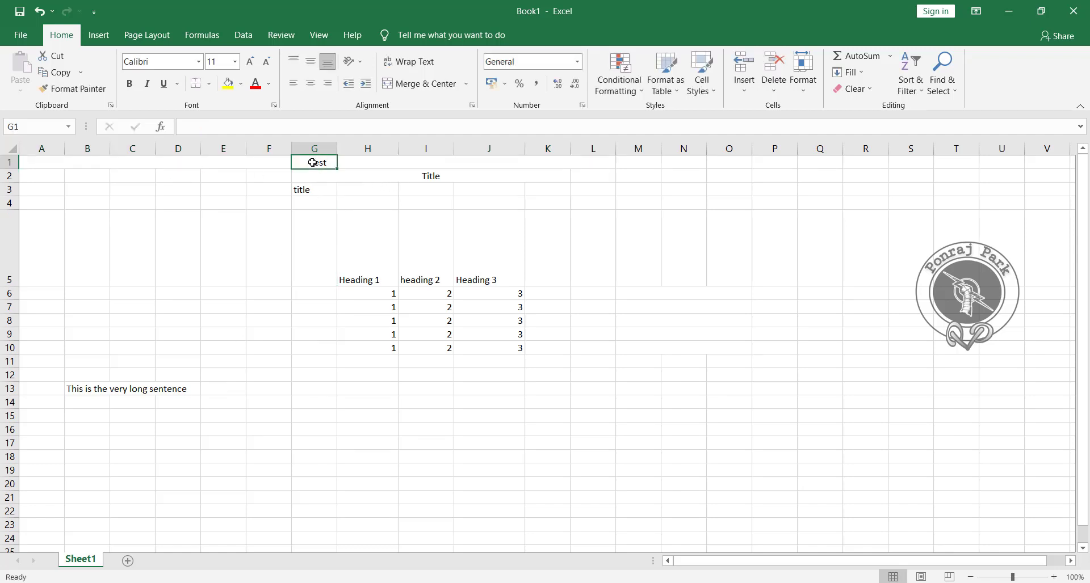
{"action": "left_click", "coordinate": [269, 164]}
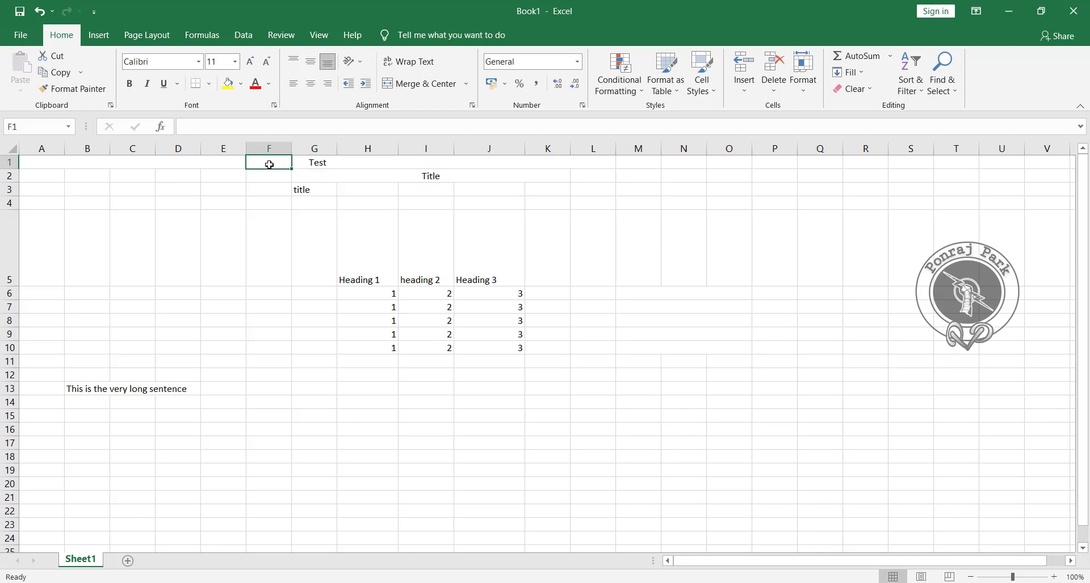
{"action": "left_click", "coordinate": [223, 164]}
{"action": "left_click", "coordinate": [174, 166]}
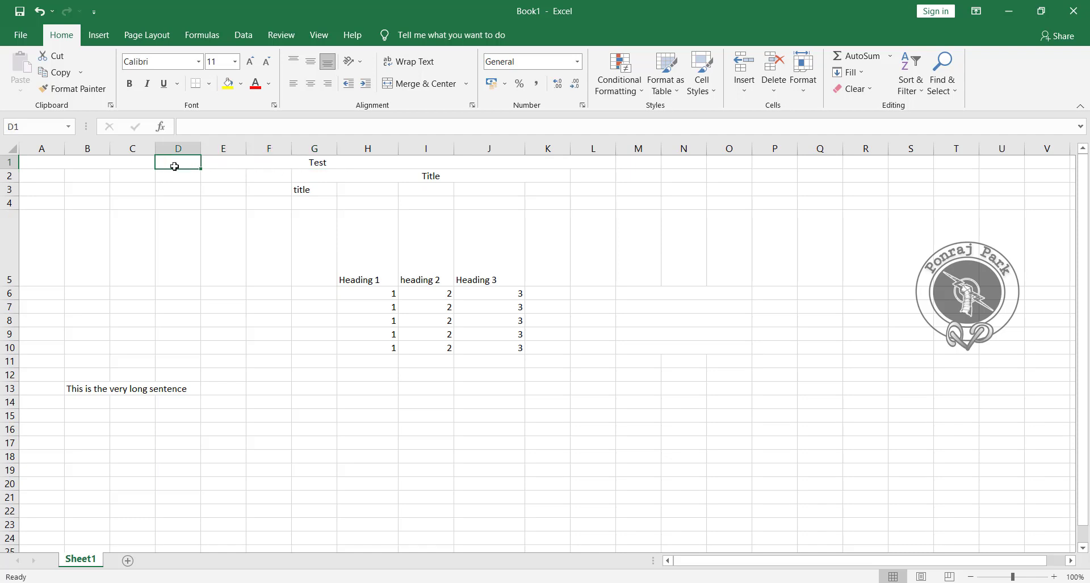
{"action": "left_click", "coordinate": [138, 164]}
{"action": "left_click", "coordinate": [90, 163]}
{"action": "left_click", "coordinate": [406, 175]}
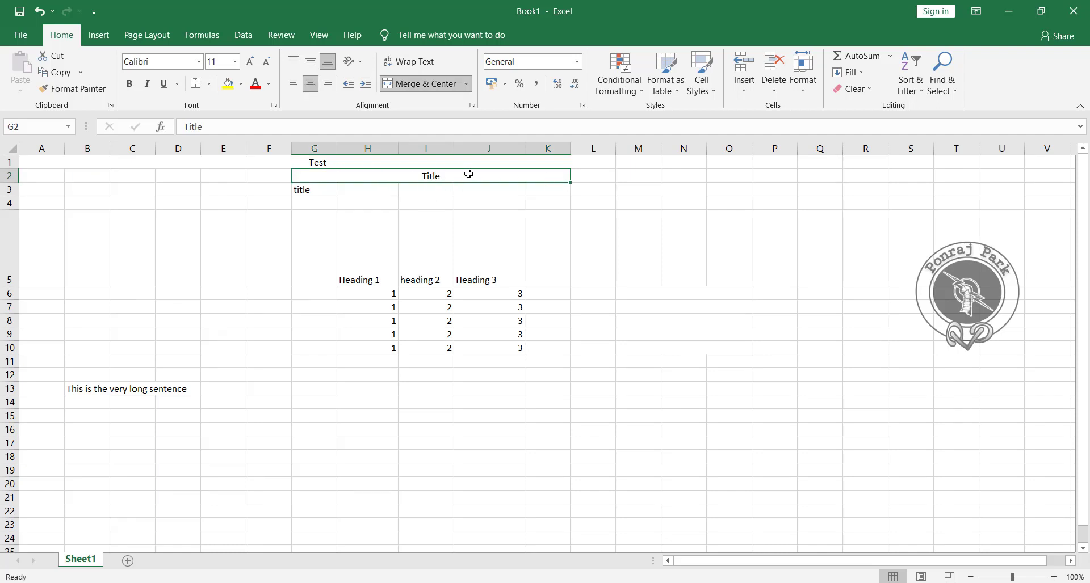
{"action": "left_click", "coordinate": [471, 105]}
{"action": "left_click", "coordinate": [714, 212]}
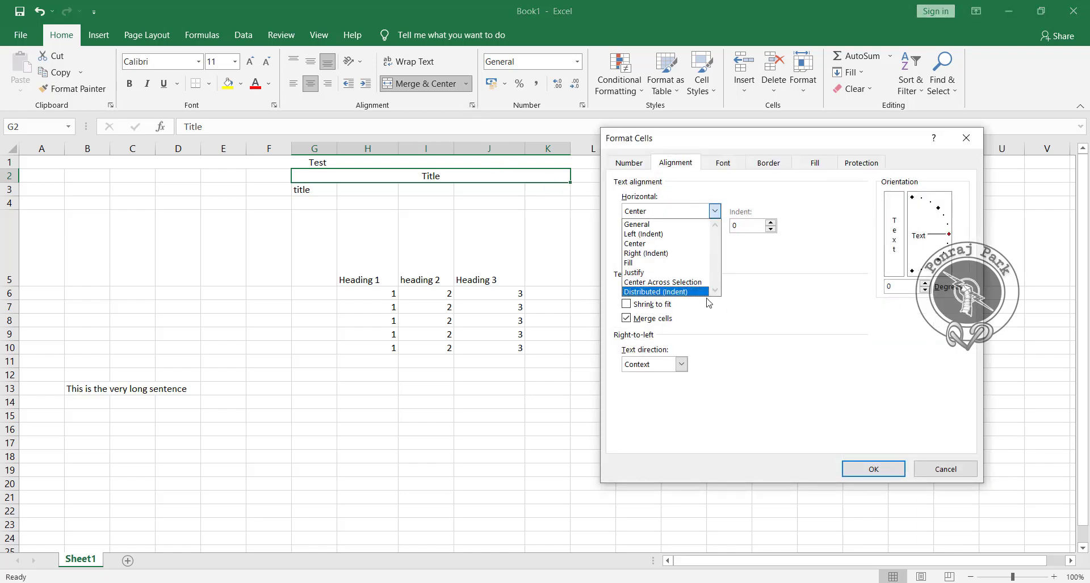
{"action": "left_click", "coordinate": [945, 470]}
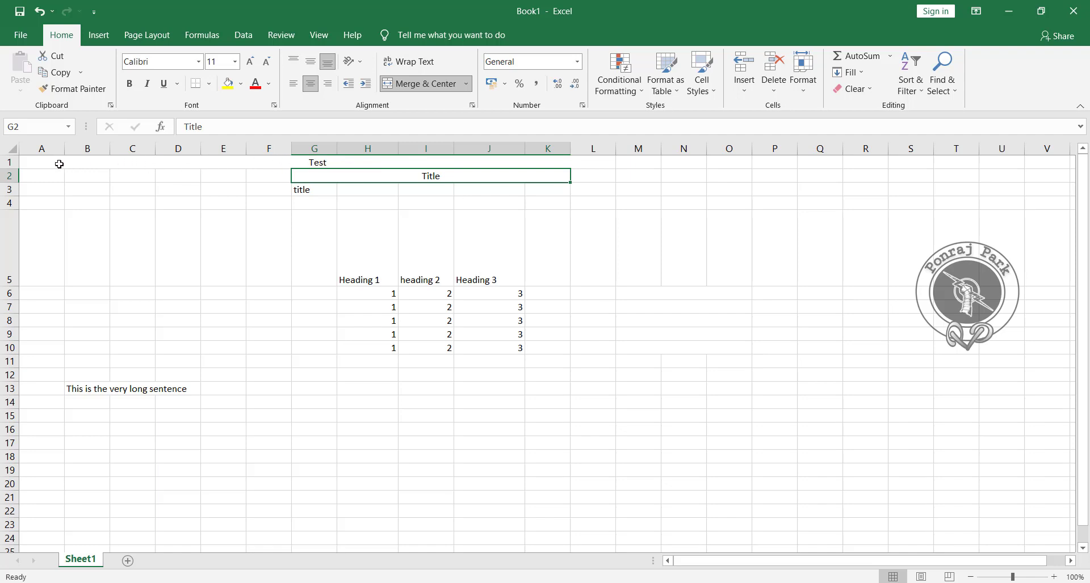
Inspect how range A1:L1, its individual cells and columns F to C can be selected around the centered text.
{"action": "left_click_drag", "start_coordinate": [59, 164], "coordinate": [584, 163]}
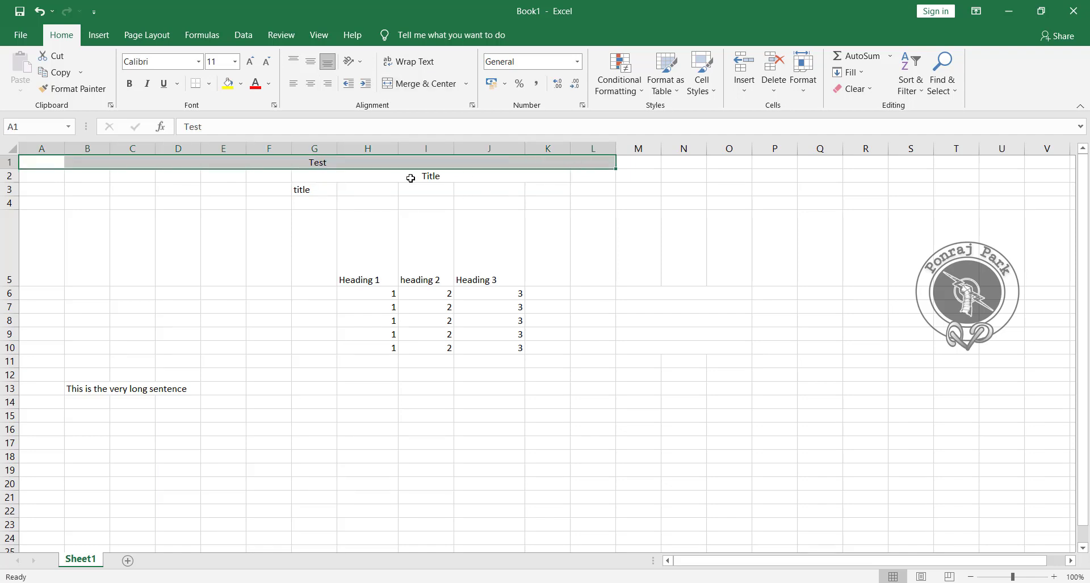
{"action": "left_click", "coordinate": [270, 160]}
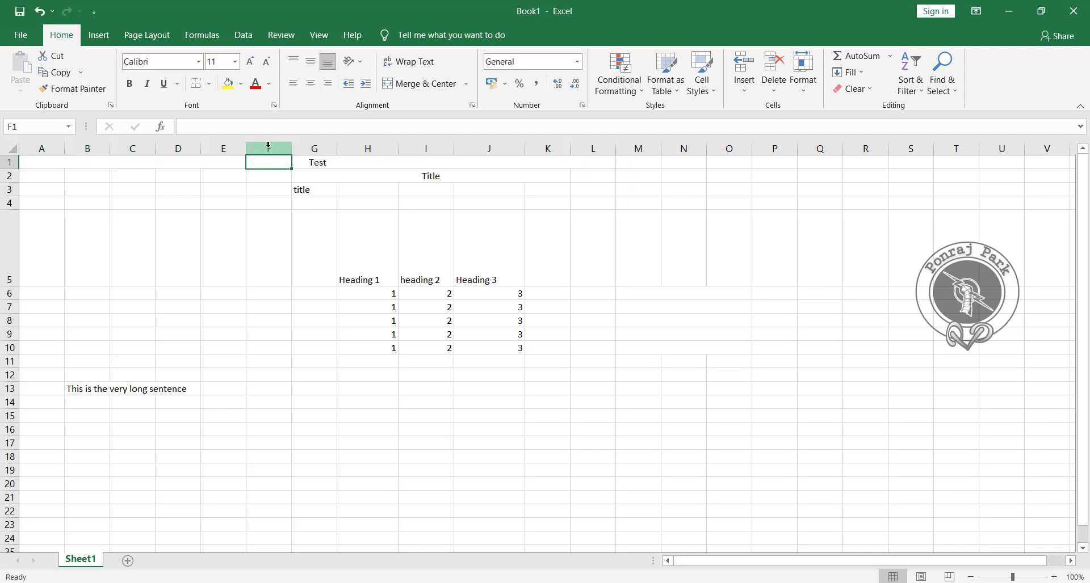
{"action": "left_click", "coordinate": [269, 148]}
{"action": "left_click", "coordinate": [222, 148]}
{"action": "left_click", "coordinate": [189, 148]}
{"action": "left_click", "coordinate": [133, 148]}
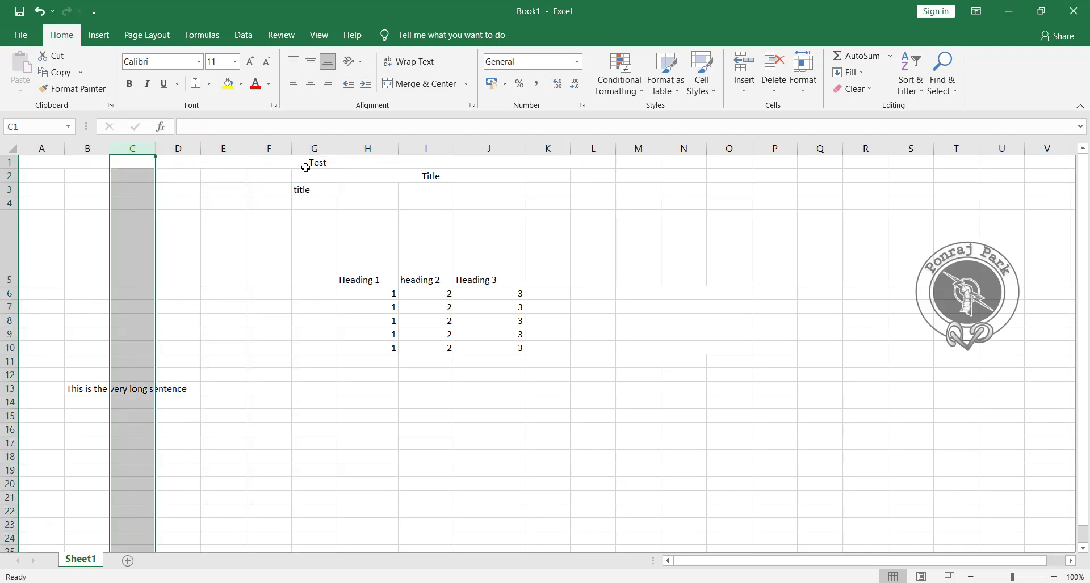
{"action": "left_click", "coordinate": [256, 164]}
{"action": "left_click", "coordinate": [203, 164]}
Try entering "sax" in cell D1 within the centered range, and undo the entry.
{"action": "left_click", "coordinate": [183, 166]}
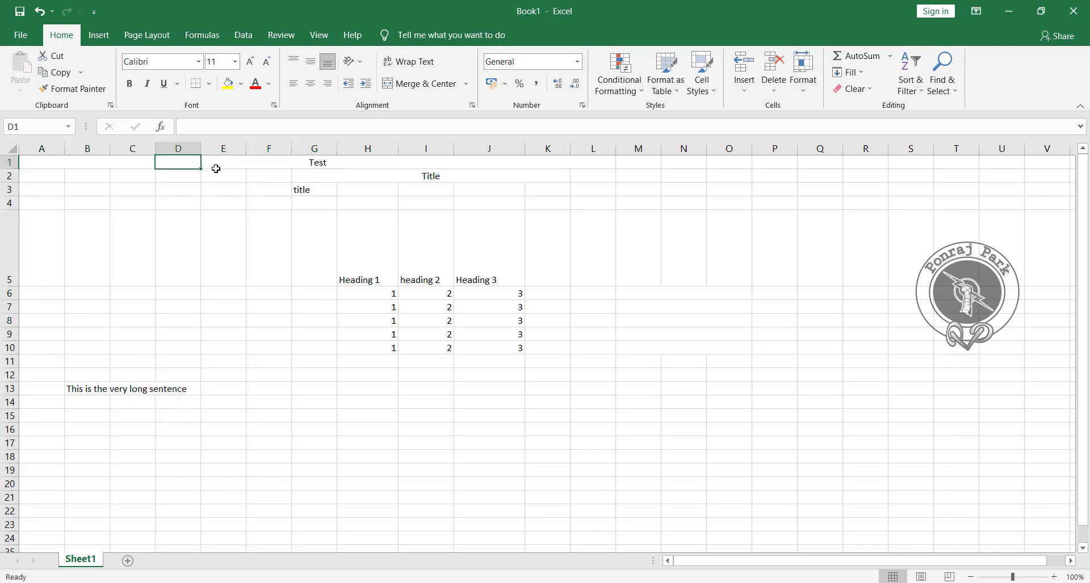
{"action": "type", "text": "sax"}
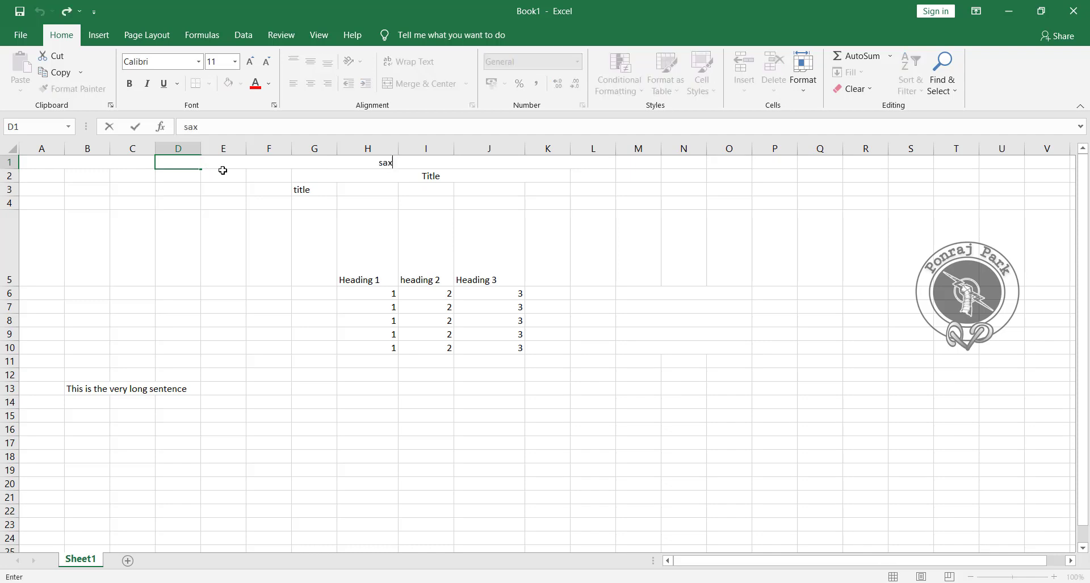
{"action": "key", "text": "ctrl+z"}
{"action": "left_click", "coordinate": [275, 285]}
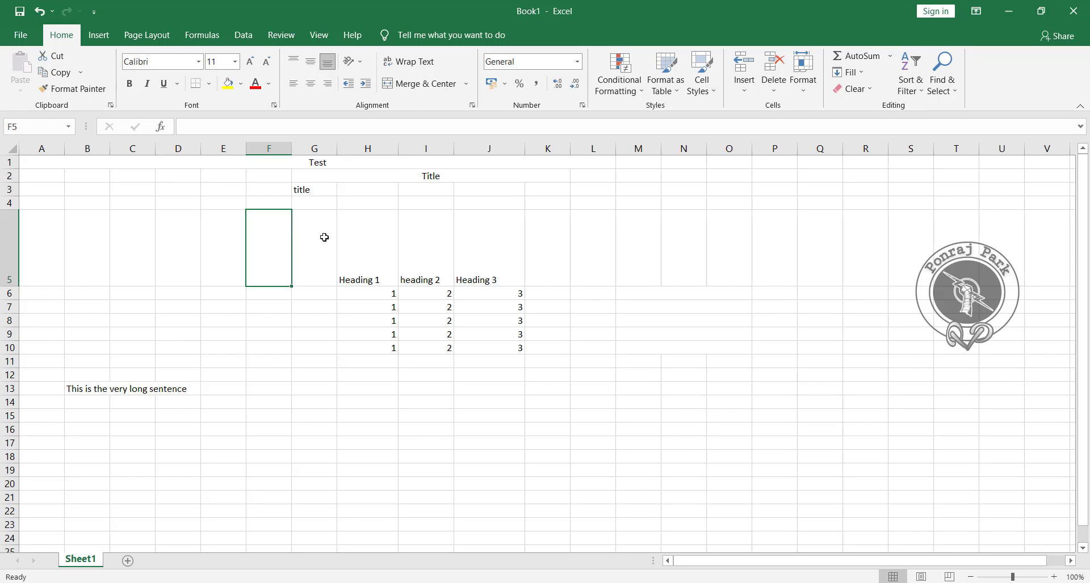
{"action": "left_click", "coordinate": [472, 105]}
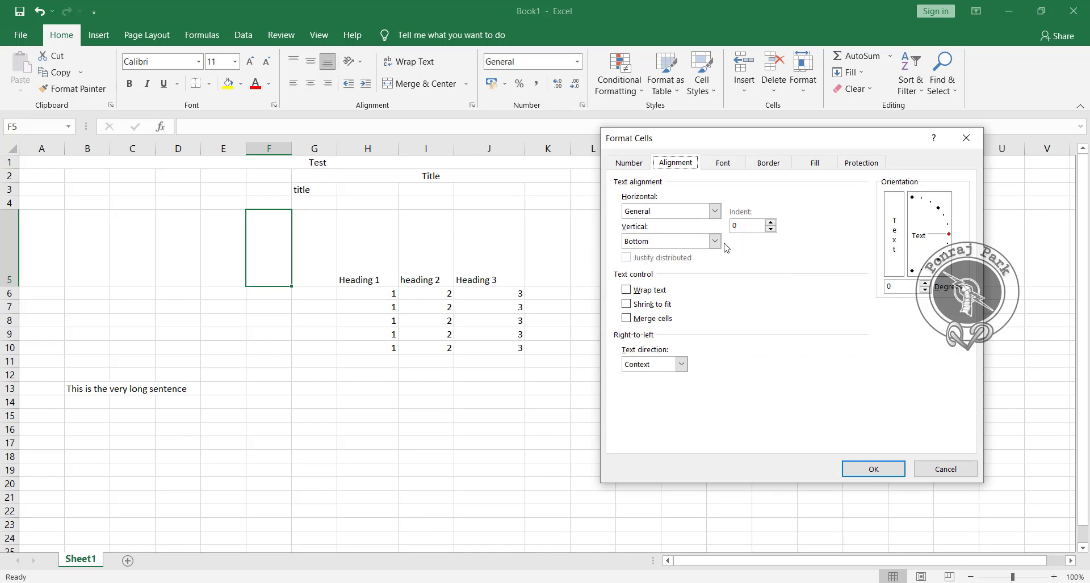
{"action": "left_click", "coordinate": [714, 212]}
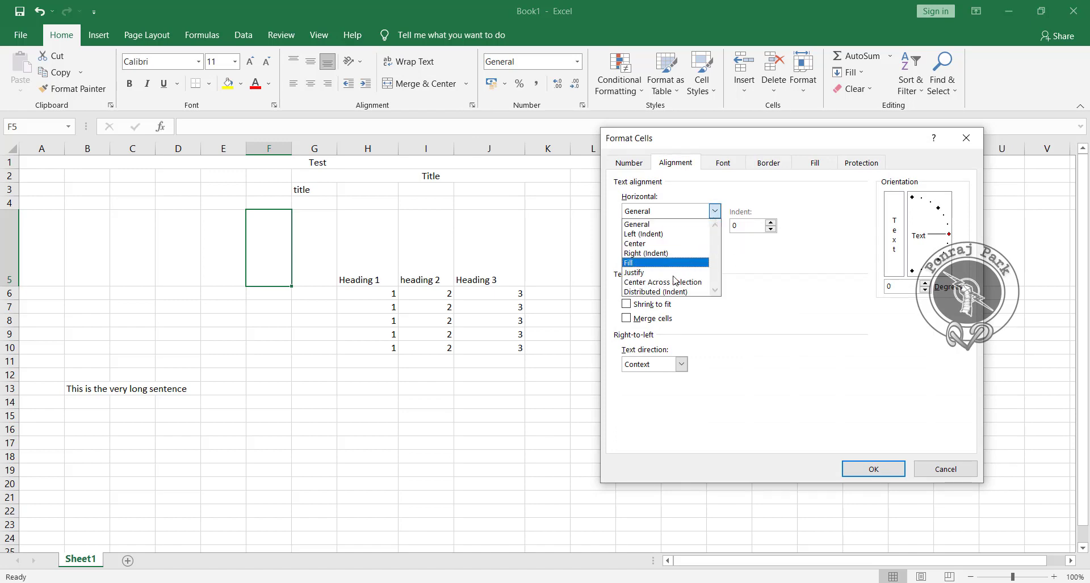
{"action": "left_click", "coordinate": [945, 469]}
{"action": "left_click", "coordinate": [946, 470]}
{"action": "left_click", "coordinate": [341, 392]}
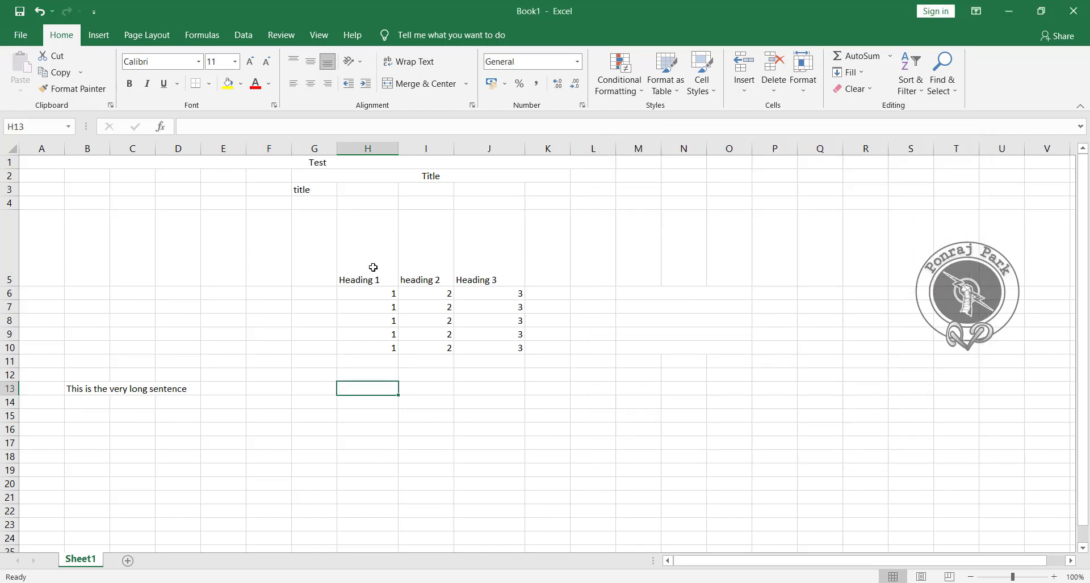
Set the horizontal alignment of heading cells H5:J5 to Distributed (Indent) through Format Cells.
{"action": "left_click_drag", "start_coordinate": [372, 268], "coordinate": [503, 282]}
{"action": "left_click", "coordinate": [471, 105]}
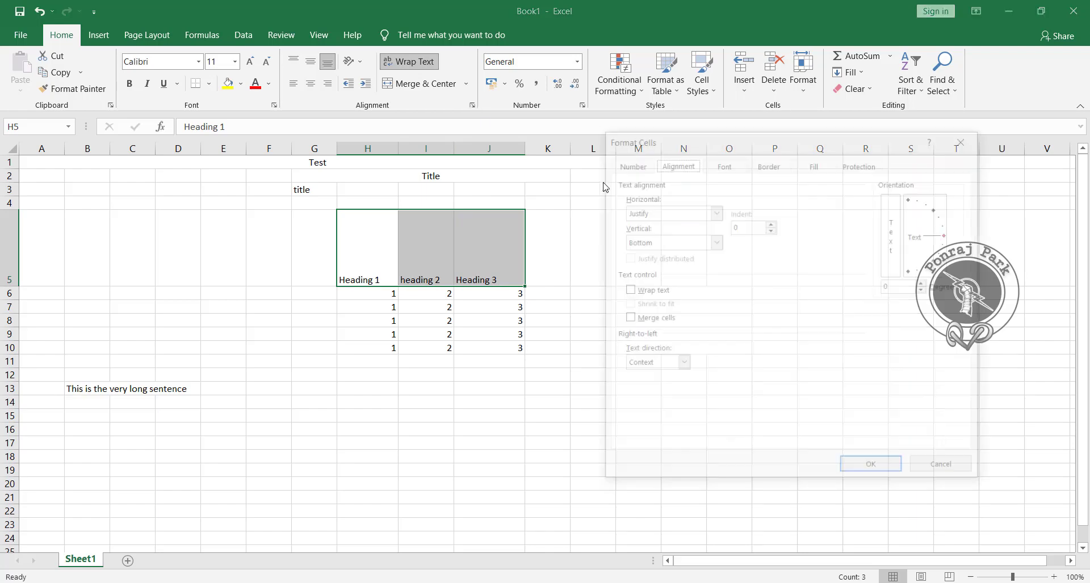
{"action": "left_click", "coordinate": [714, 212]}
{"action": "left_click", "coordinate": [658, 292]}
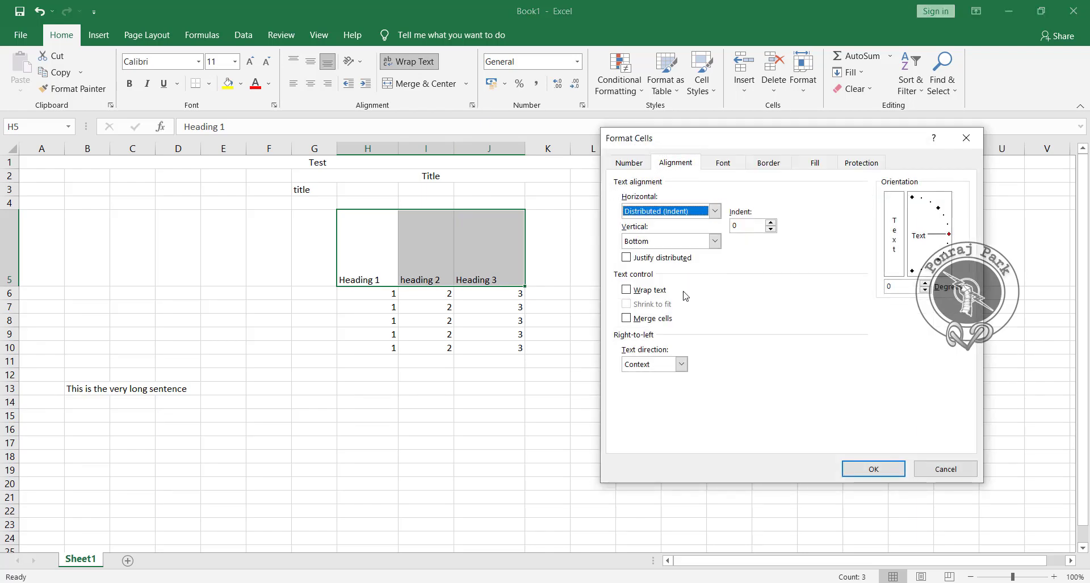
{"action": "left_click", "coordinate": [861, 473]}
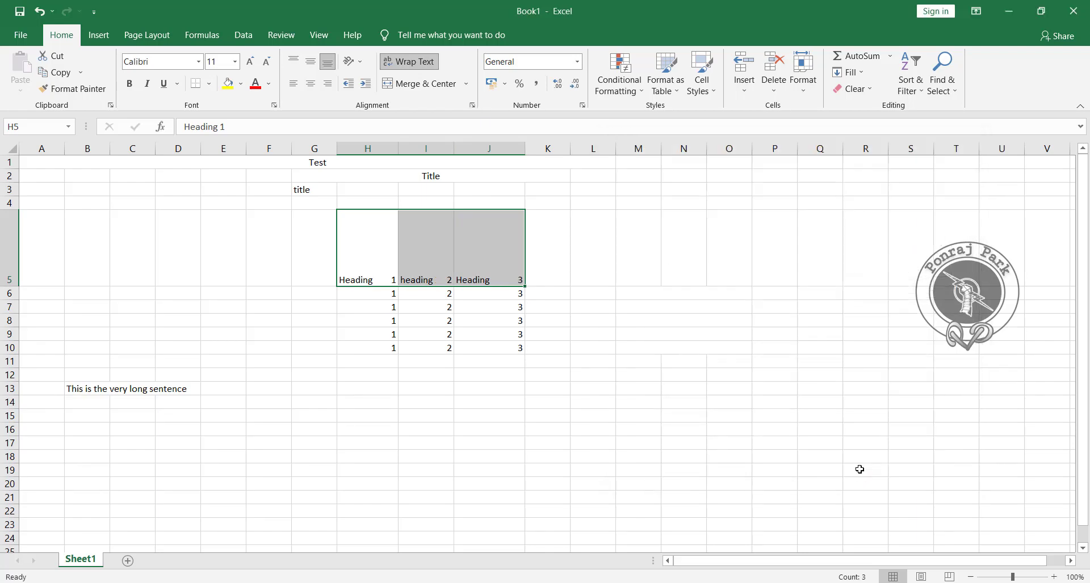
Examine the distributed heading cells and the alignment settings of cell H5, leaving them unchanged.
{"action": "left_click", "coordinate": [412, 280]}
{"action": "left_click", "coordinate": [363, 279]}
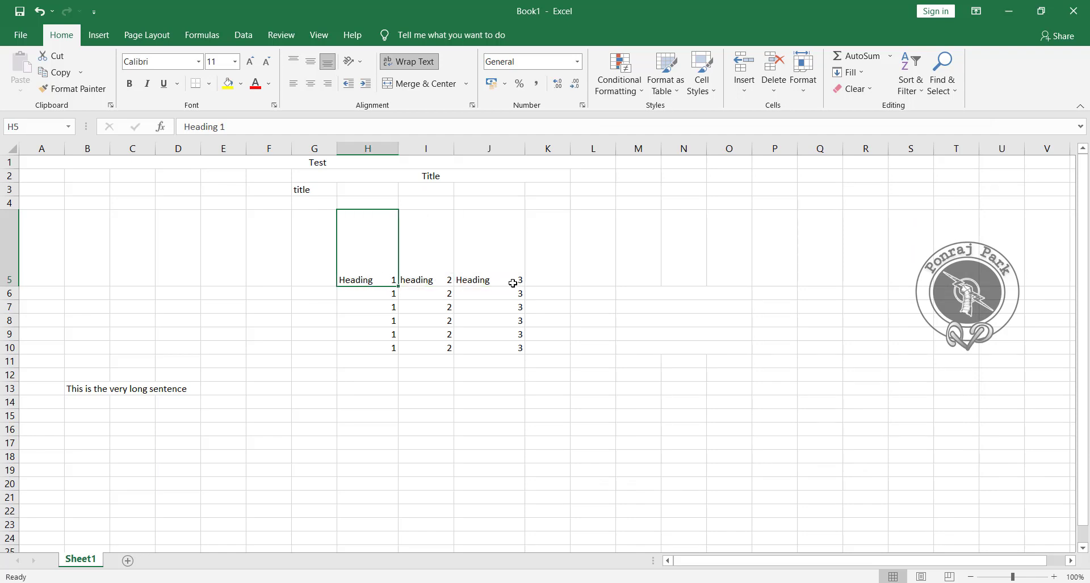
{"action": "mouse_move", "coordinate": [353, 277]}
{"action": "left_mouse_down"}
{"action": "mouse_move", "coordinate": [406, 279]}
{"action": "mouse_move", "coordinate": [385, 282]}
{"action": "left_mouse_up"}
{"action": "left_click", "coordinate": [472, 105]}
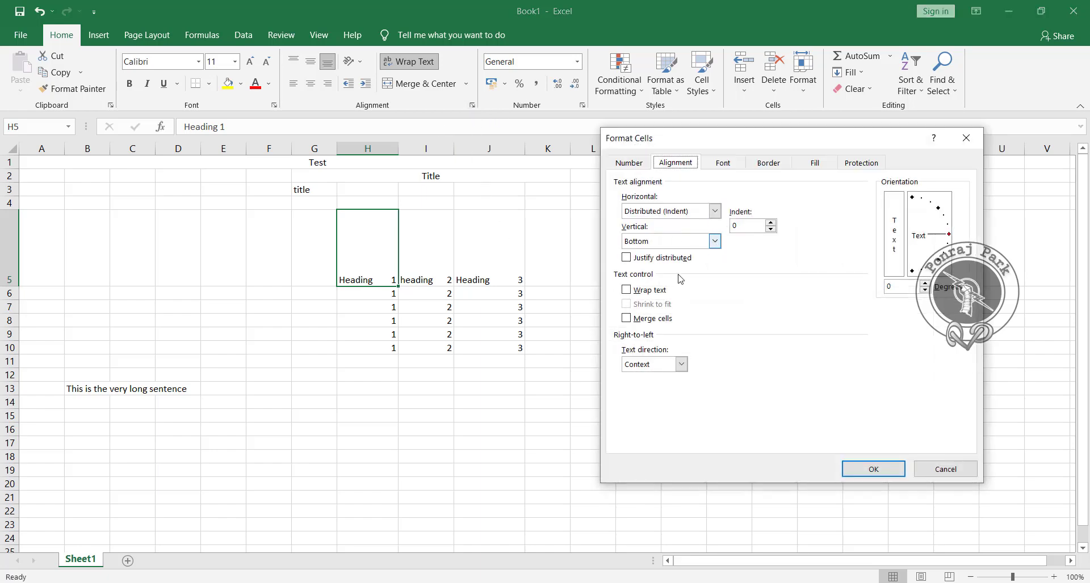
{"action": "left_click", "coordinate": [943, 469]}
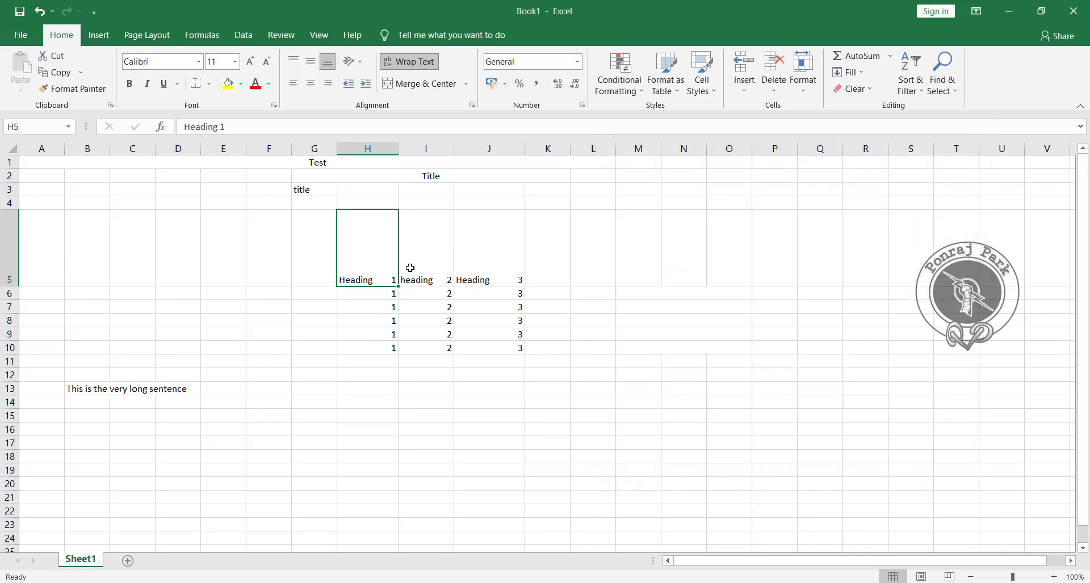
Make row 13 about three text lines tall and set cell B13's horizontal alignment to Distributed (Indent).
{"action": "left_click", "coordinate": [85, 390]}
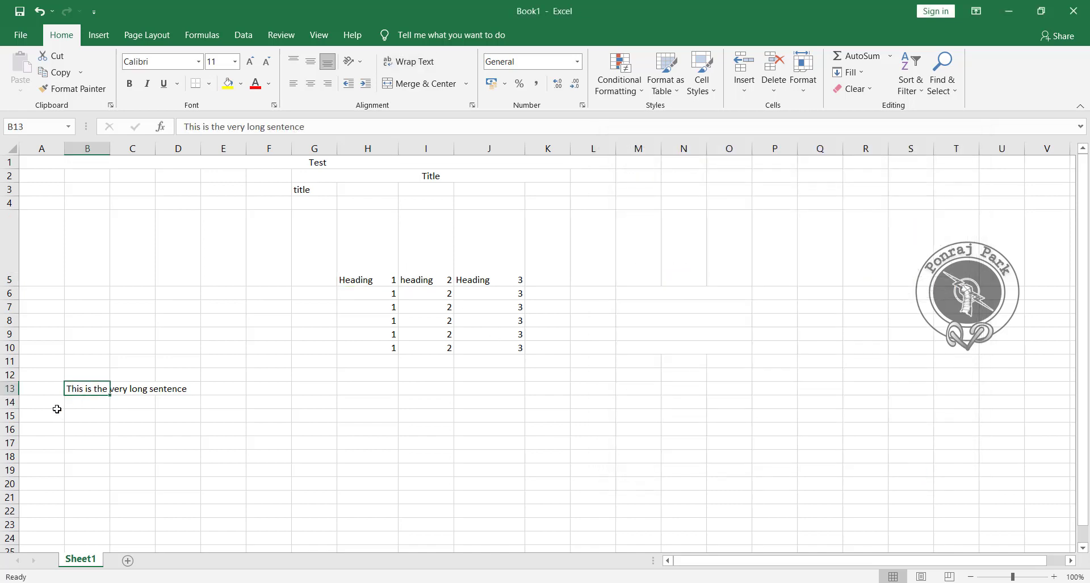
{"action": "left_click_drag", "start_coordinate": [9, 397], "coordinate": [10, 423]}
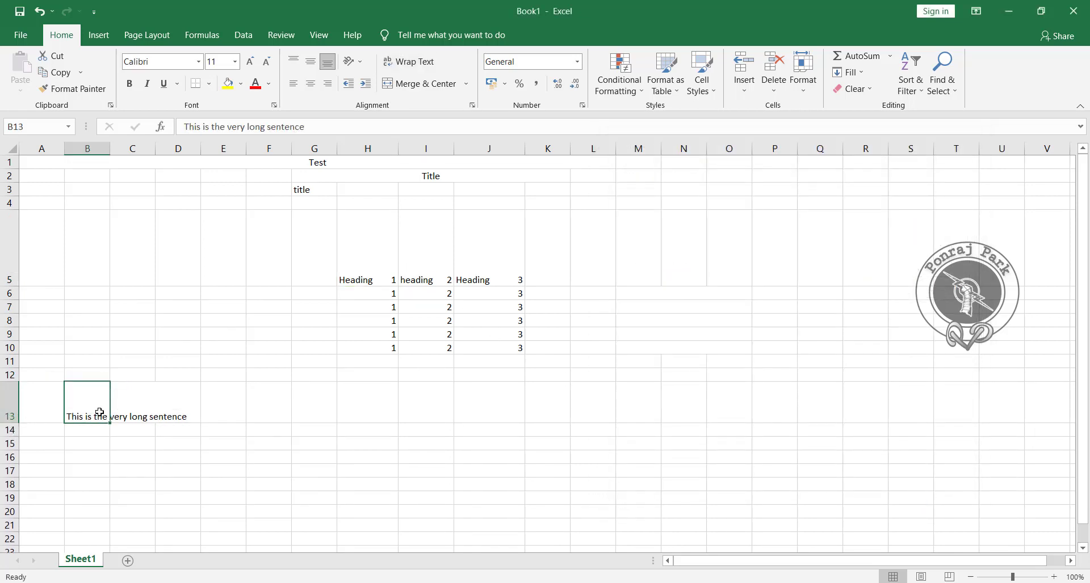
{"action": "left_click", "coordinate": [472, 105]}
{"action": "left_click", "coordinate": [715, 211]}
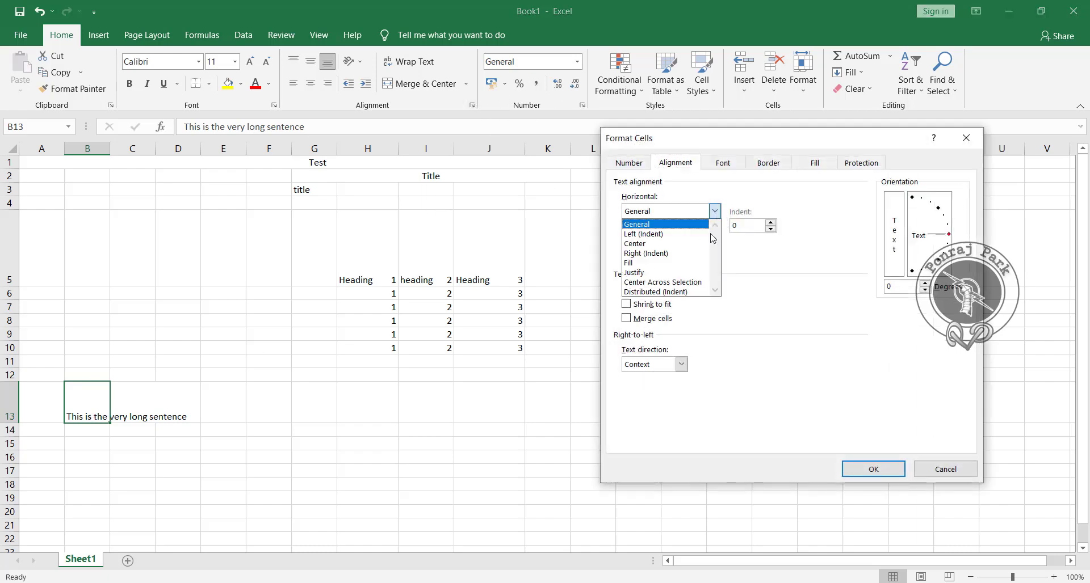
{"action": "left_click", "coordinate": [664, 291]}
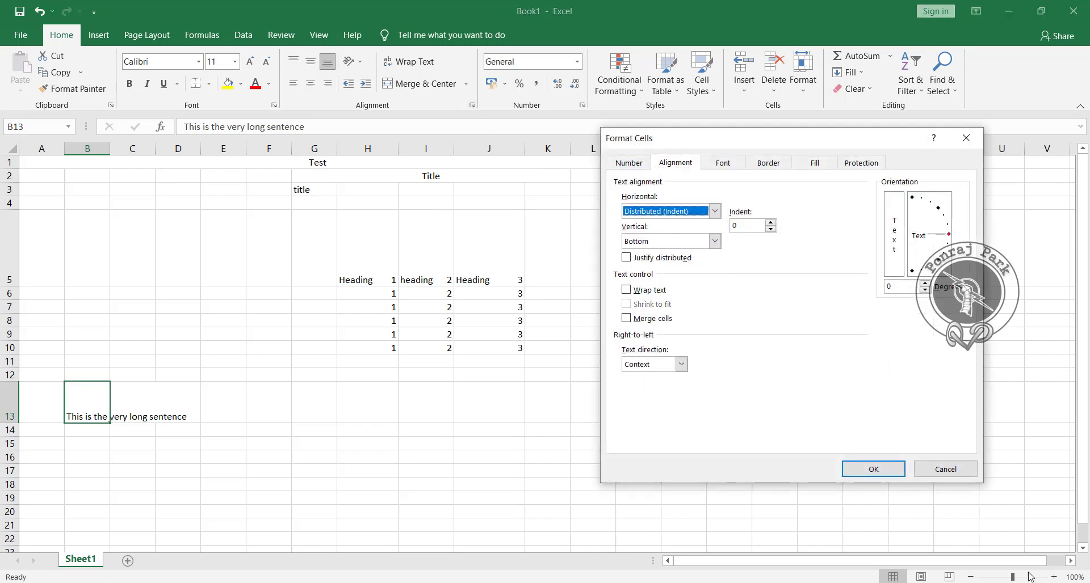
{"action": "left_click", "coordinate": [883, 469]}
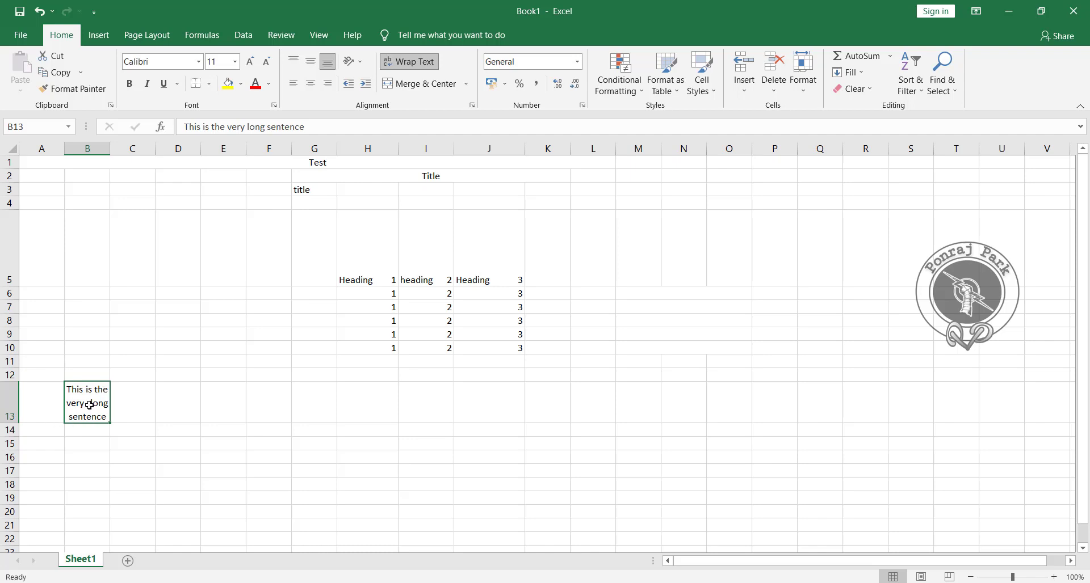
{"action": "left_click", "coordinate": [142, 403]}
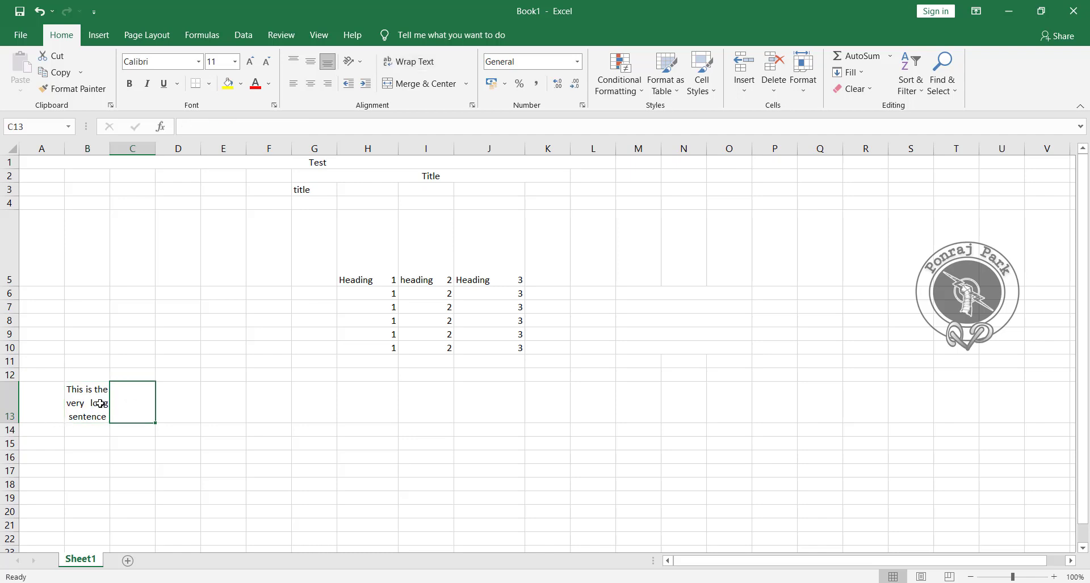
{"action": "left_click", "coordinate": [100, 404]}
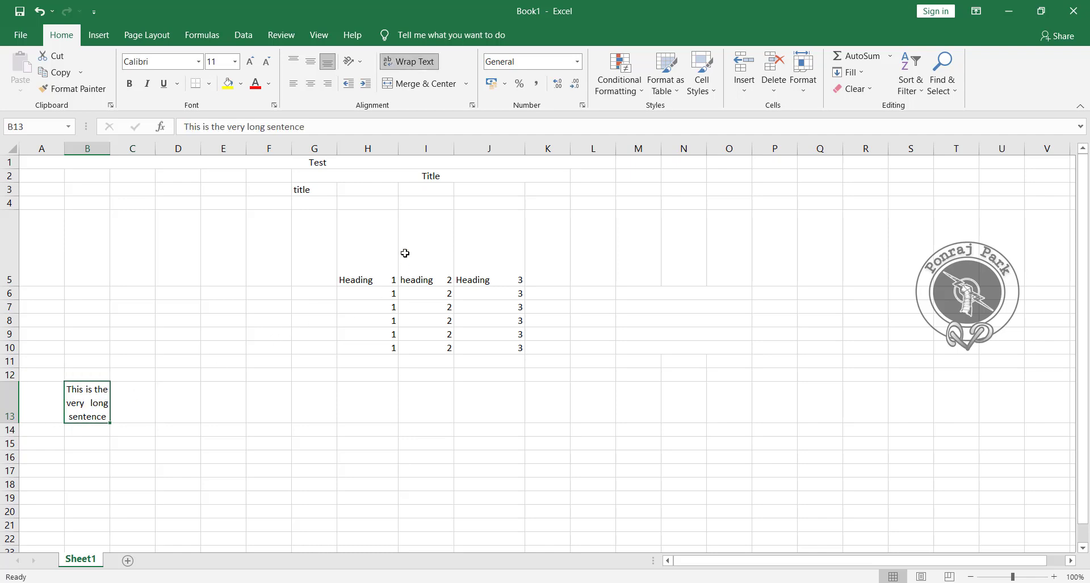
Set the vertical alignment of heading cells H5:J5 to Top through Format Cells.
{"action": "left_click_drag", "start_coordinate": [369, 245], "coordinate": [494, 262]}
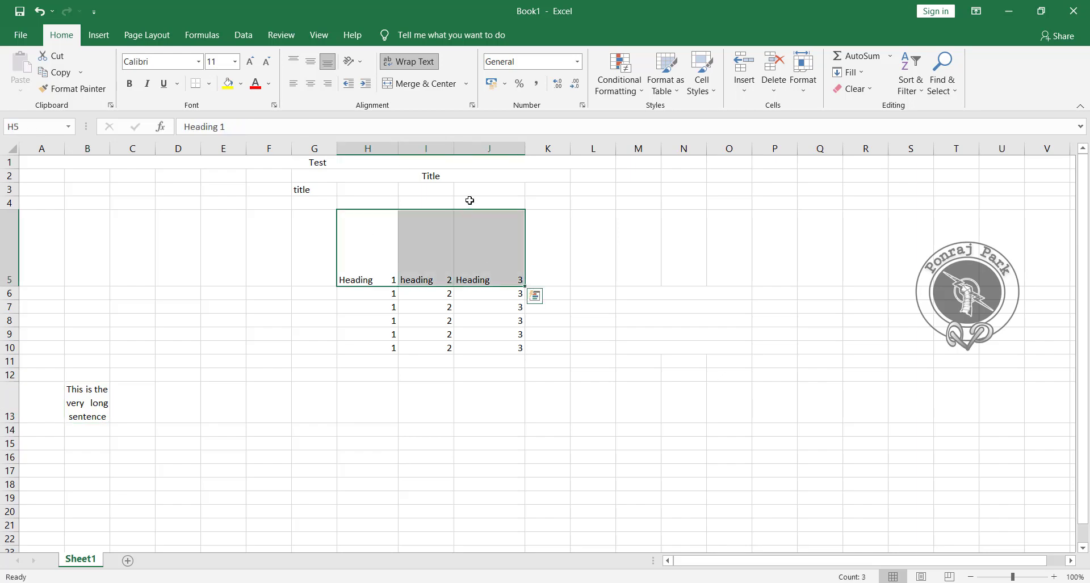
{"action": "left_click", "coordinate": [472, 105]}
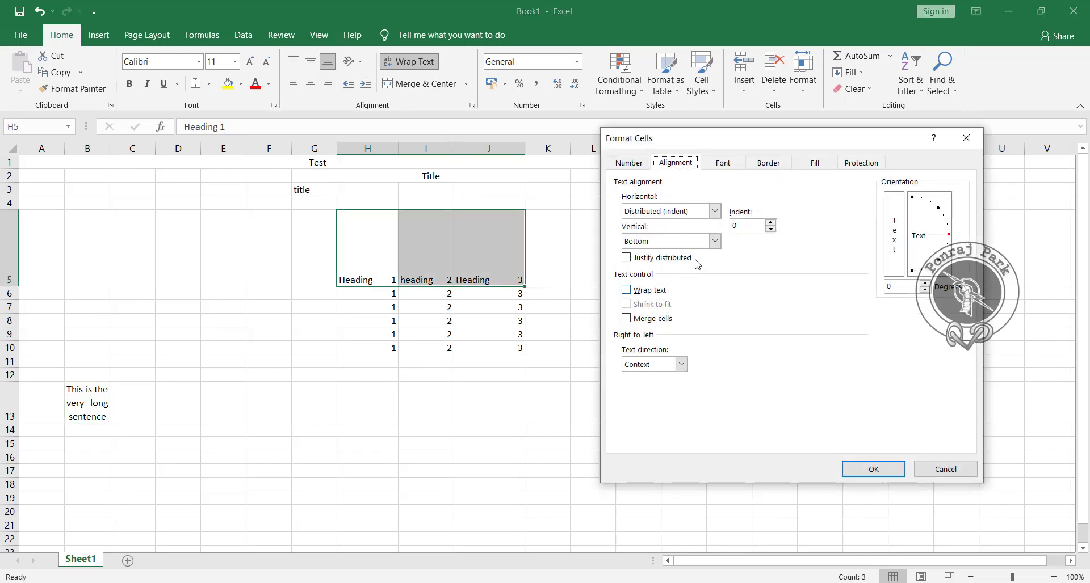
{"action": "left_click", "coordinate": [715, 242]}
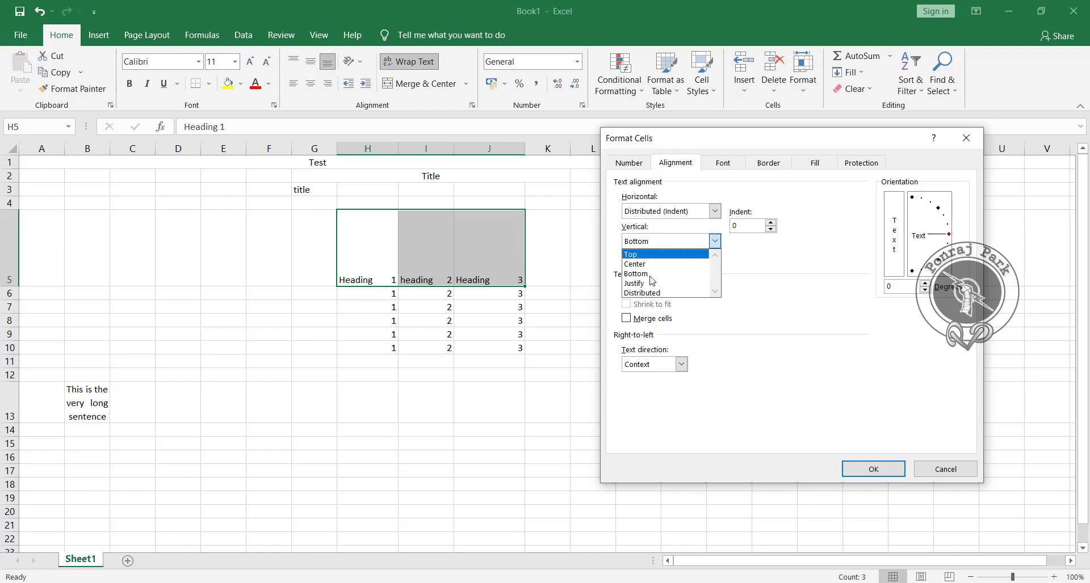
{"action": "left_click", "coordinate": [639, 258]}
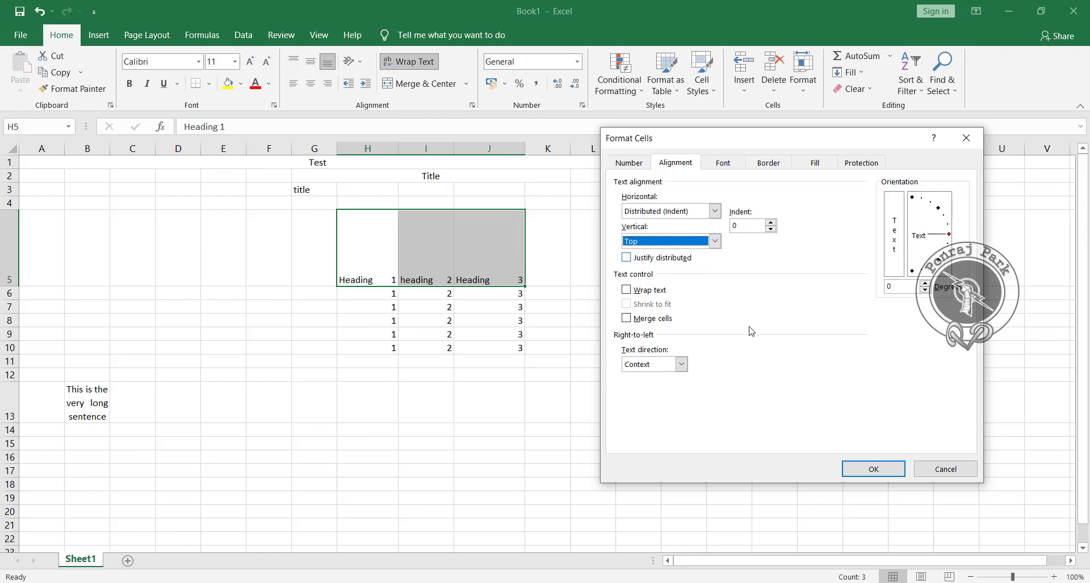
{"action": "left_click", "coordinate": [853, 473]}
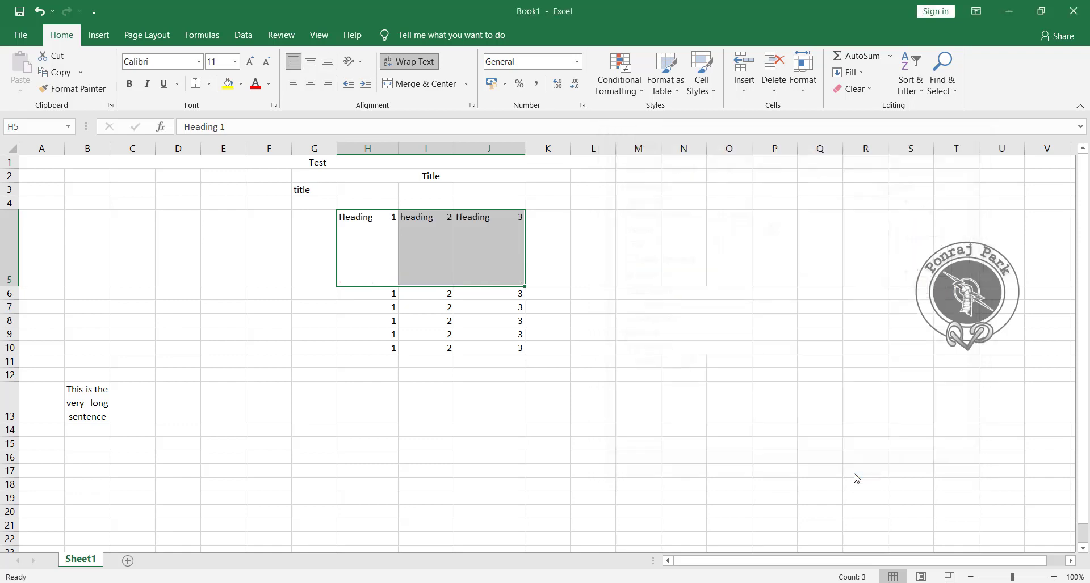
Set the vertical alignment of heading cells H5:J5 to Justify through Format Cells.
{"action": "left_click", "coordinate": [473, 105]}
{"action": "left_click", "coordinate": [714, 241]}
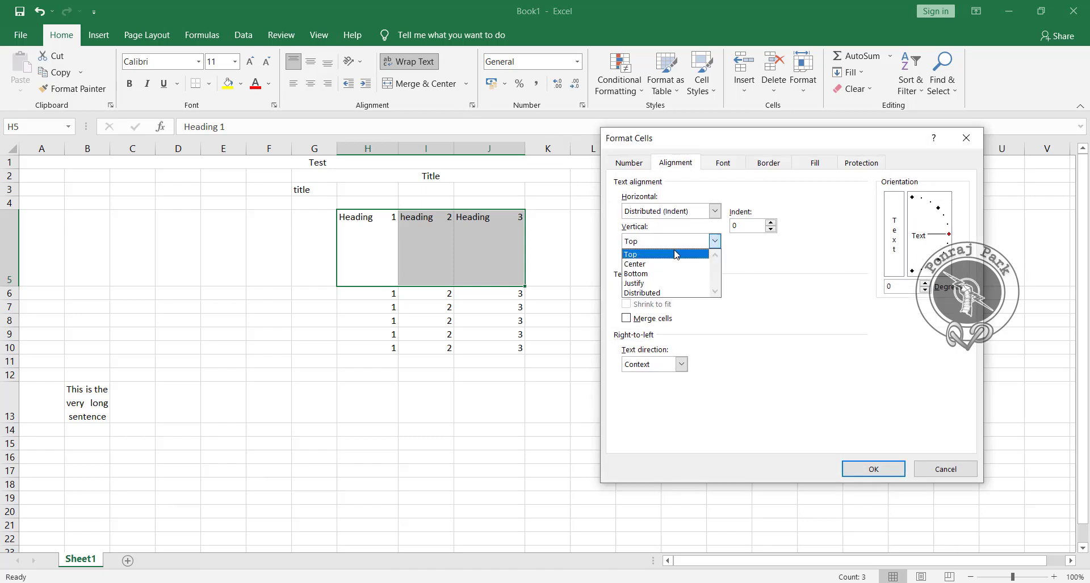
{"action": "left_click", "coordinate": [658, 284]}
{"action": "left_click", "coordinate": [861, 469]}
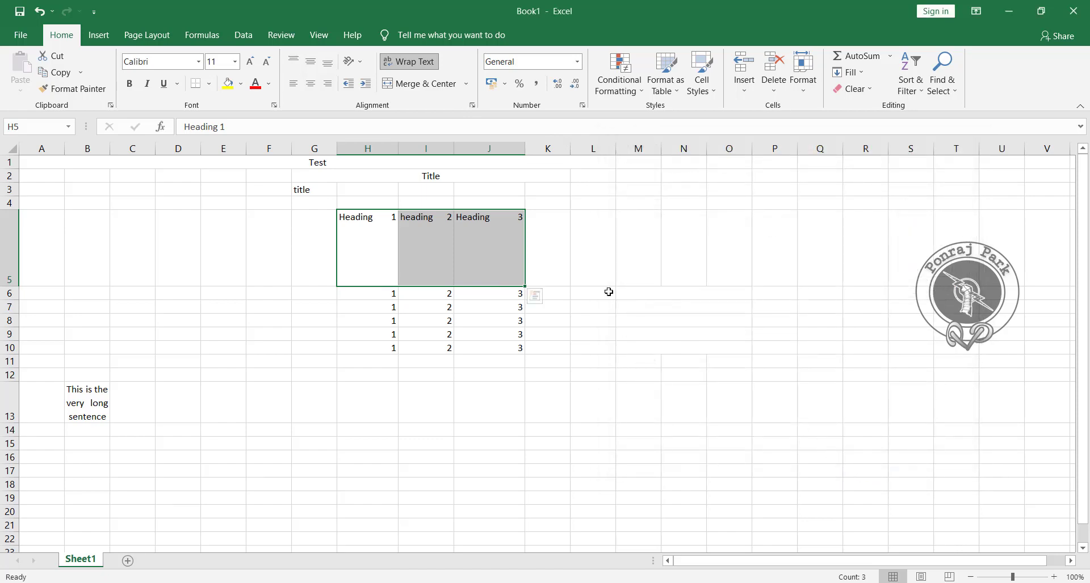
{"action": "left_click", "coordinate": [471, 105]}
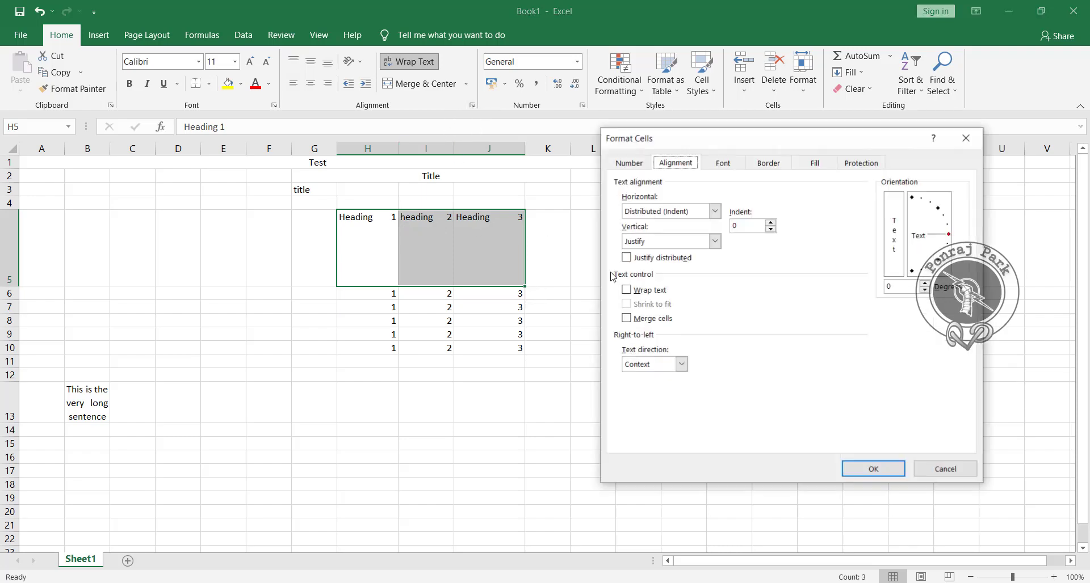
{"action": "left_click", "coordinate": [714, 243]}
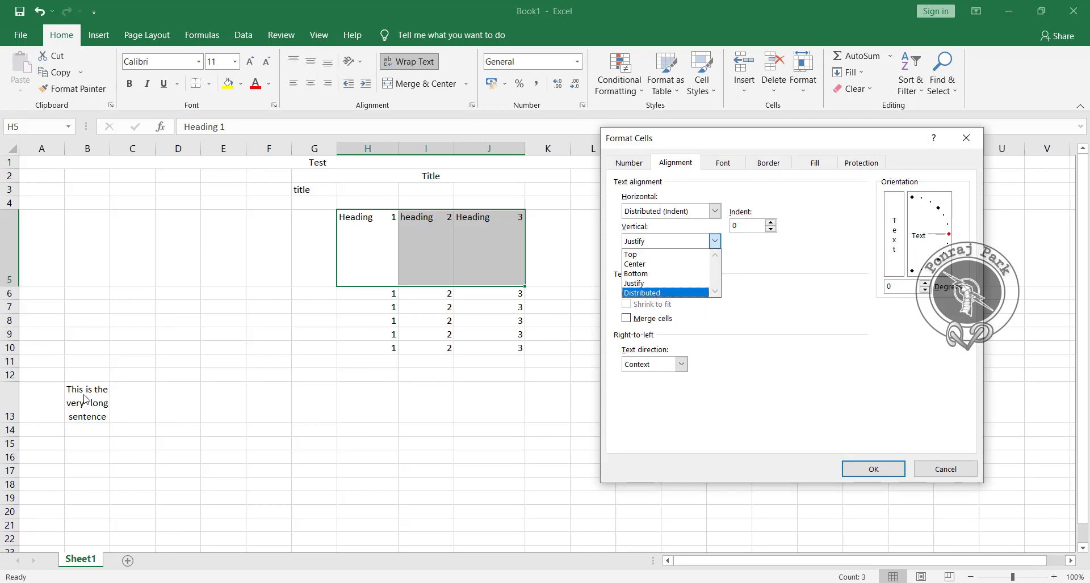
{"action": "left_click", "coordinate": [918, 474]}
{"action": "left_click", "coordinate": [942, 469]}
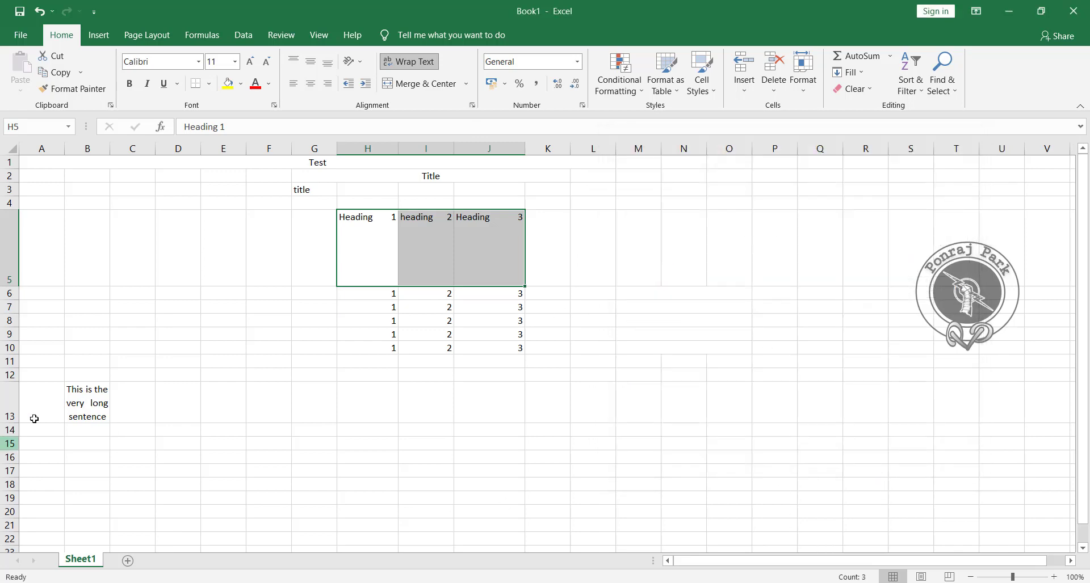
Set the vertical alignment of the long sentence in B13 to Distributed and increase the height of row 13.
{"action": "left_click", "coordinate": [85, 391]}
{"action": "left_click", "coordinate": [471, 105]}
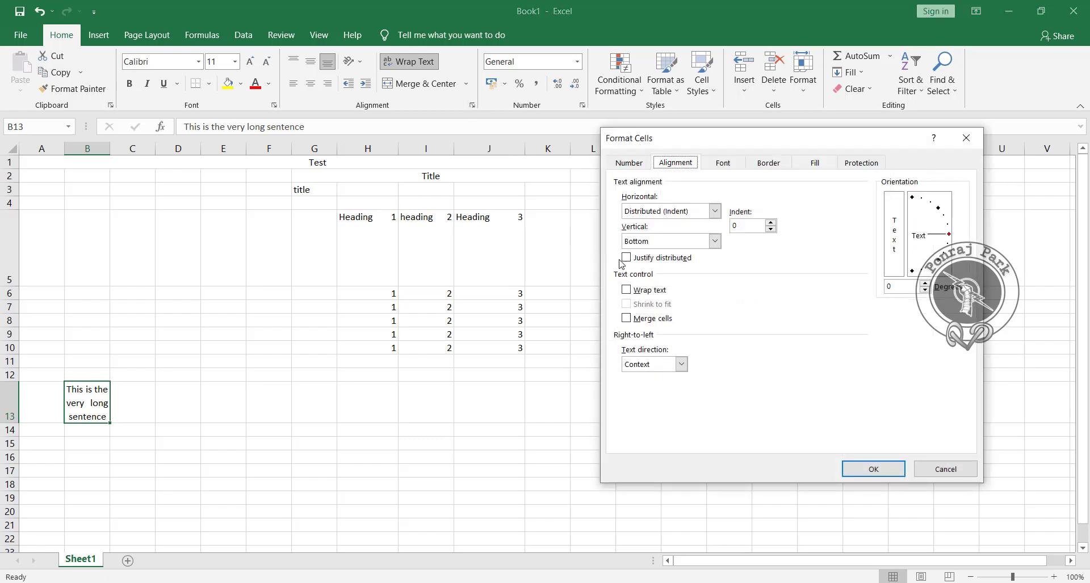
{"action": "left_click", "coordinate": [715, 241]}
{"action": "left_click", "coordinate": [709, 292]}
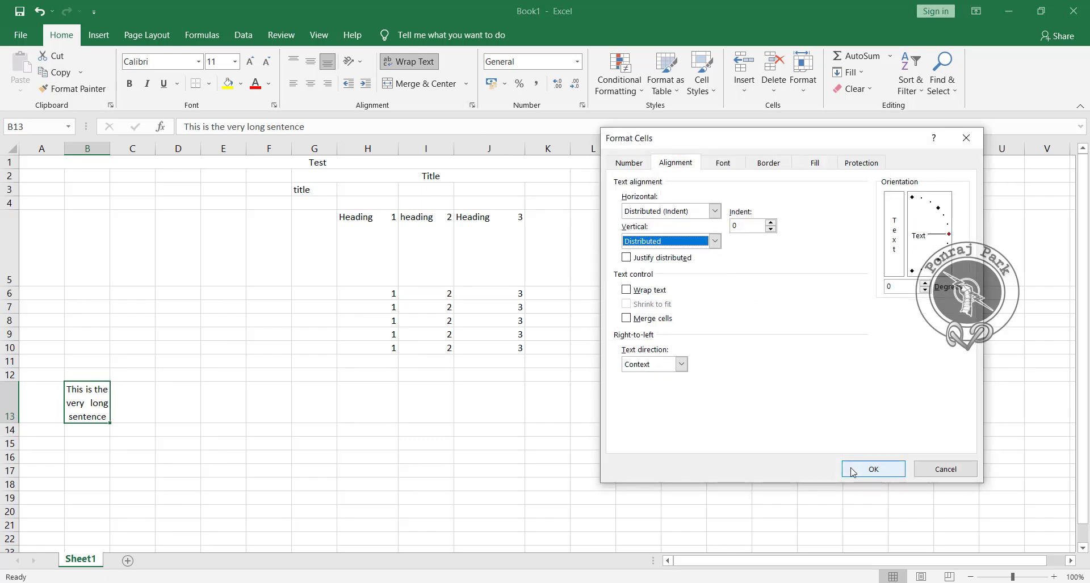
{"action": "left_click", "coordinate": [854, 471]}
{"action": "left_click", "coordinate": [99, 458]}
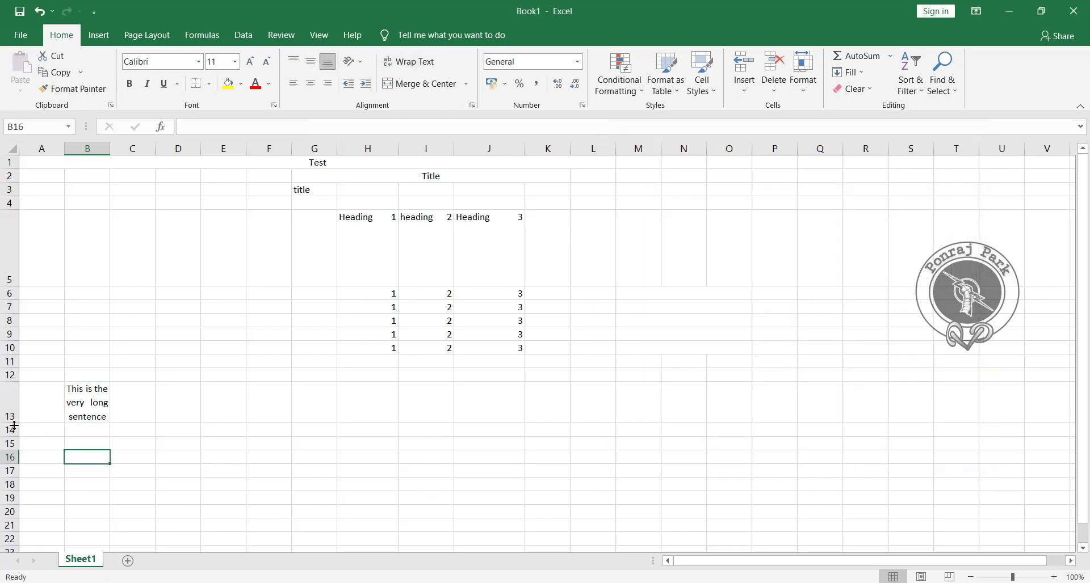
{"action": "left_click_drag", "start_coordinate": [14, 425], "coordinate": [14, 458]}
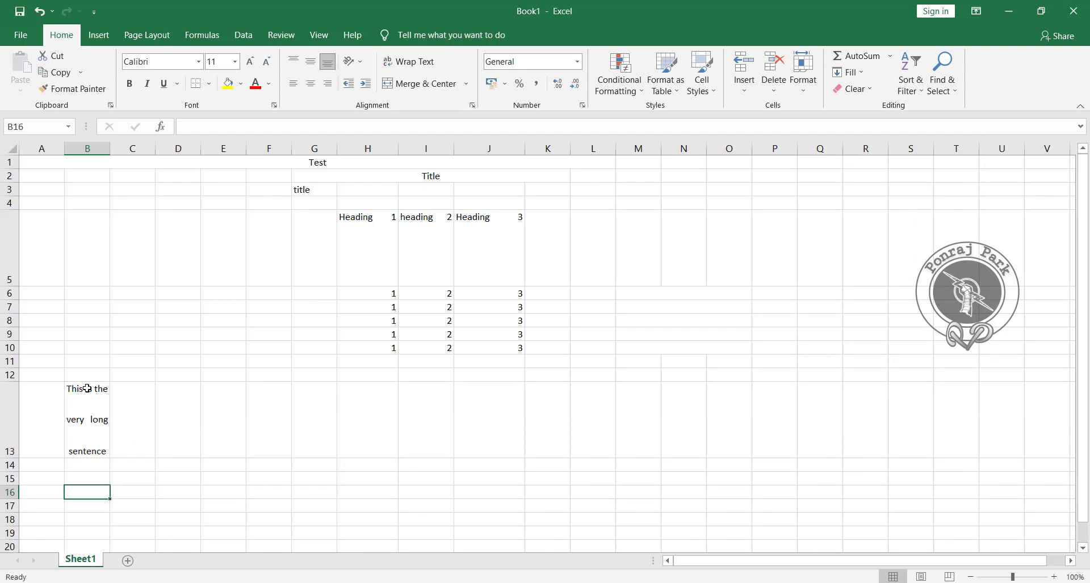
Enter "This is the long text" in cell D16 and make row 16 several text lines tall.
{"action": "left_click", "coordinate": [185, 492]}
{"action": "type", "text": "This "}
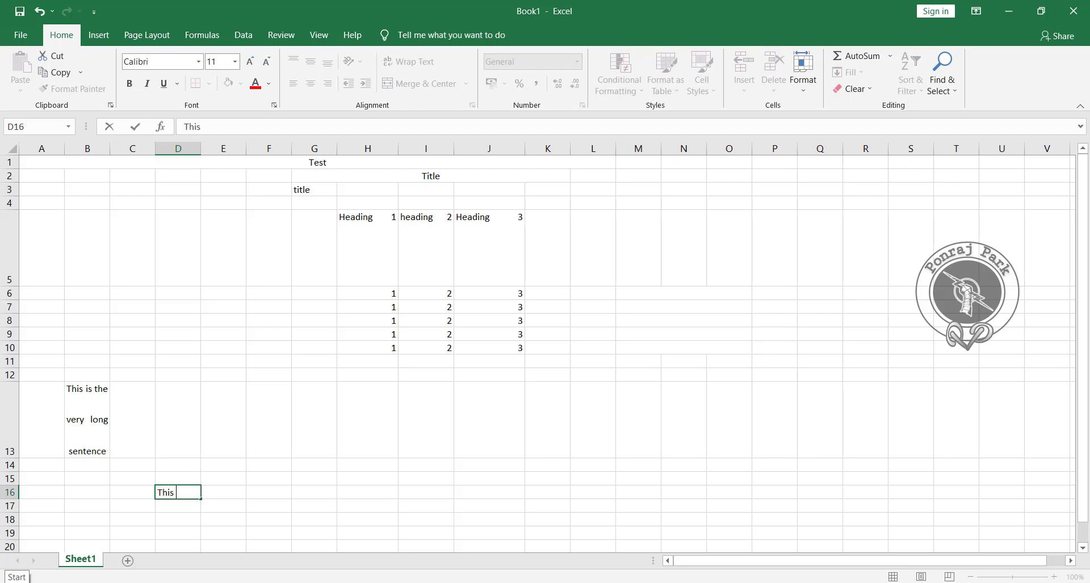
{"action": "type", "text": "is the long text"}
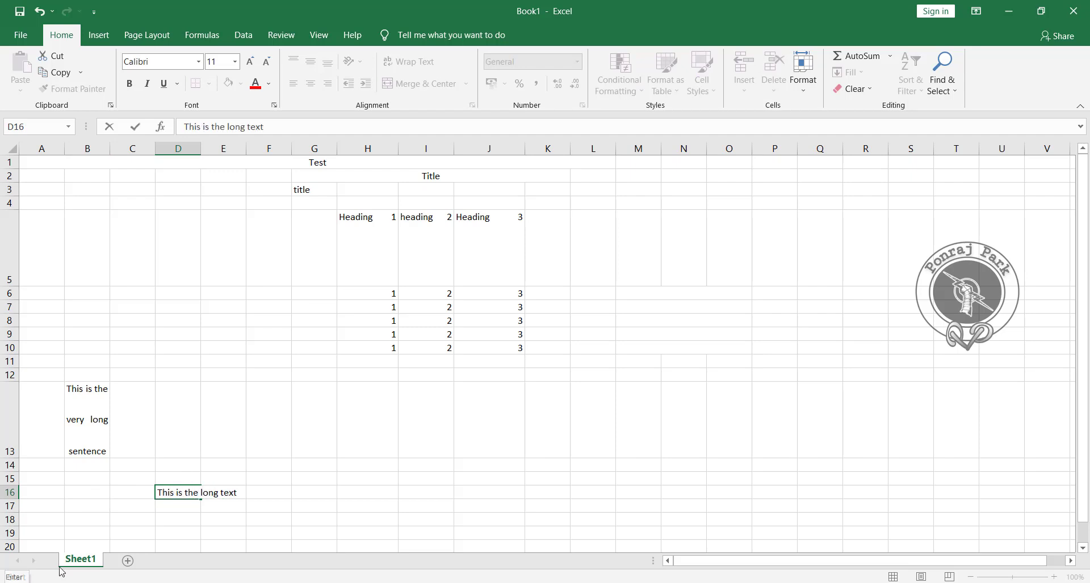
{"action": "left_click", "coordinate": [176, 502]}
{"action": "left_click", "coordinate": [176, 493]}
{"action": "scroll", "coordinate": [118, 497], "scroll_direction": "down", "scroll_amount": 1}
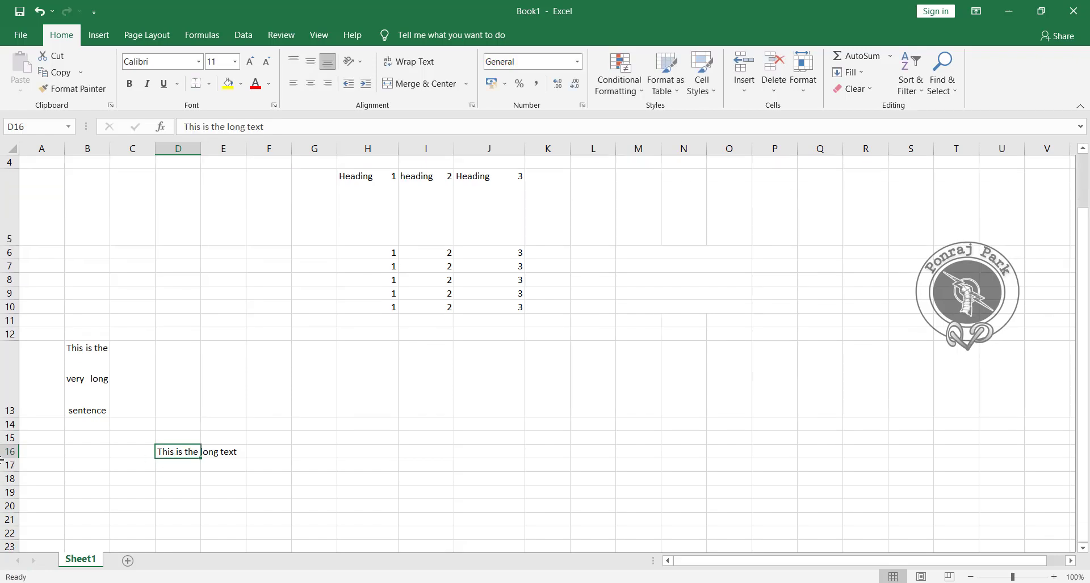
{"action": "left_click_drag", "start_coordinate": [6, 458], "coordinate": [7, 539]}
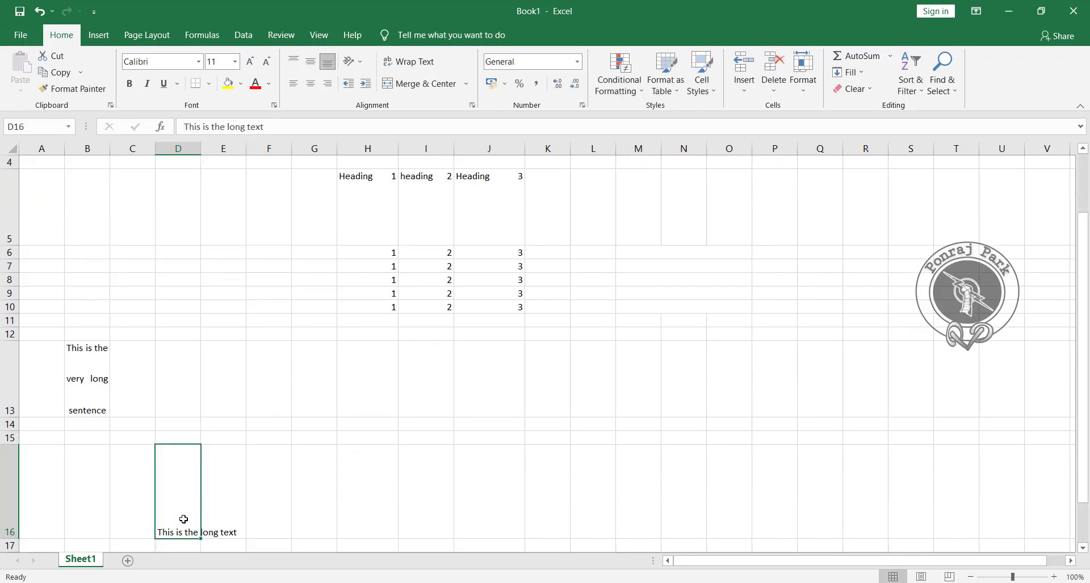
Set the vertical alignment of cell D16 to Distributed through Format Cells.
{"action": "scroll", "coordinate": [183, 520], "scroll_direction": "down", "scroll_amount": 3}
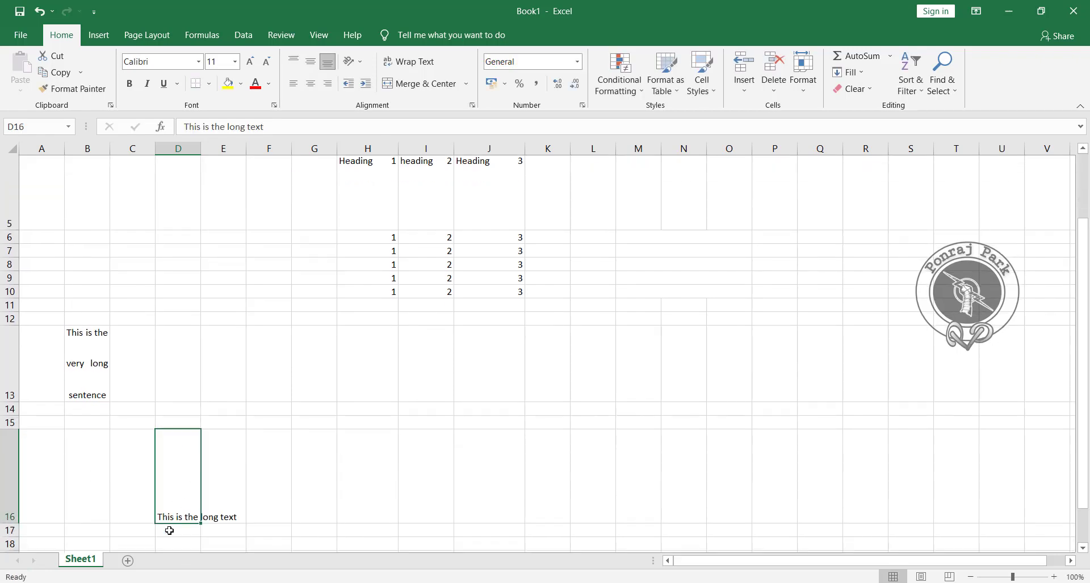
{"action": "left_click", "coordinate": [471, 105]}
{"action": "left_click", "coordinate": [715, 241]}
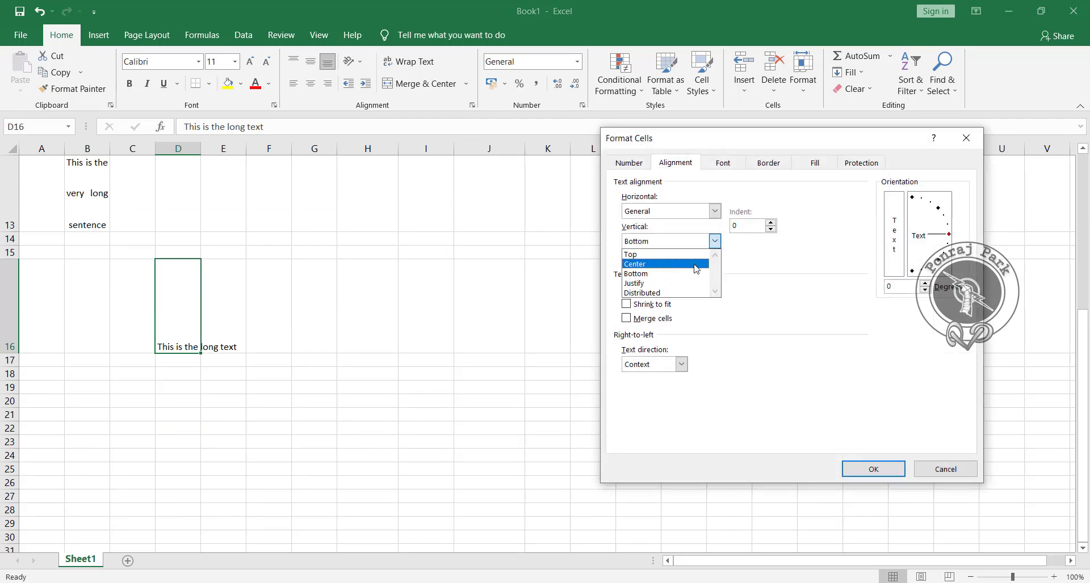
{"action": "left_click", "coordinate": [661, 296]}
{"action": "left_click", "coordinate": [883, 470]}
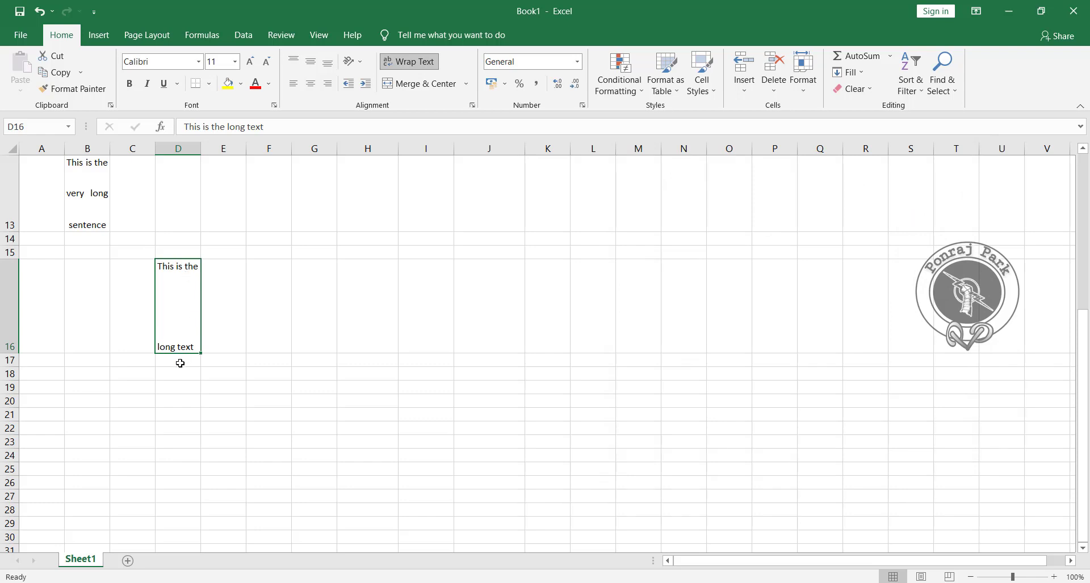
Widen column D to fit the D16 text on one line and set D16's horizontal alignment to Distributed (Indent).
{"action": "left_click_drag", "start_coordinate": [201, 149], "coordinate": [258, 146]}
{"action": "left_click", "coordinate": [471, 105]}
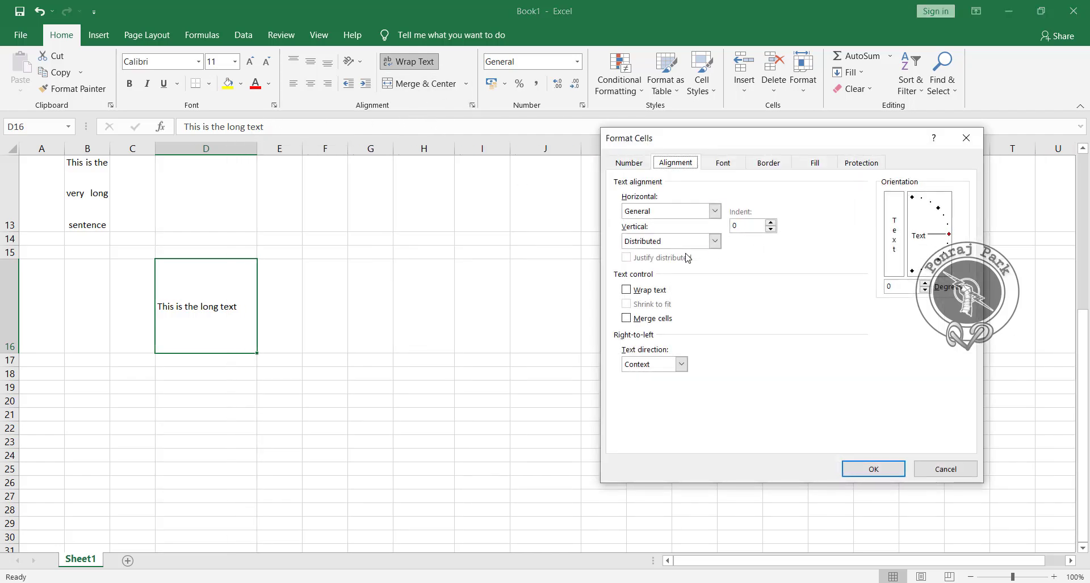
{"action": "left_click", "coordinate": [714, 211]}
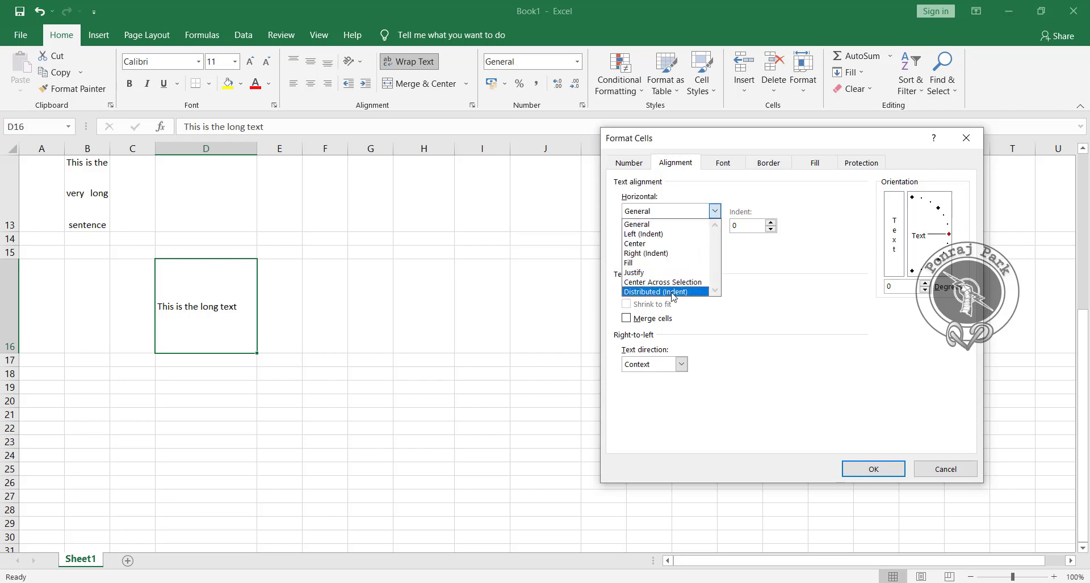
{"action": "left_click", "coordinate": [673, 291]}
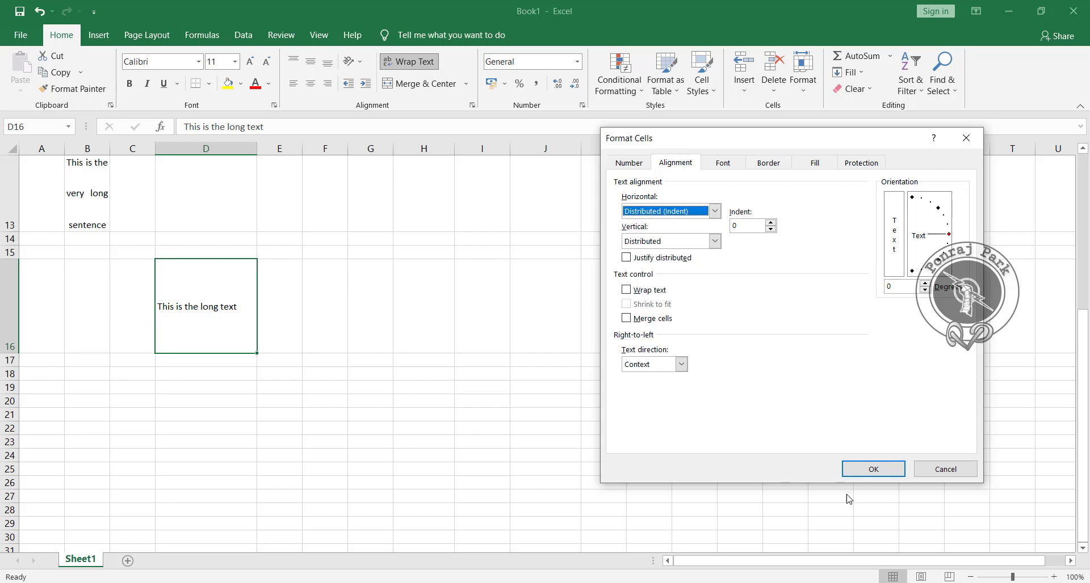
{"action": "left_click", "coordinate": [867, 475]}
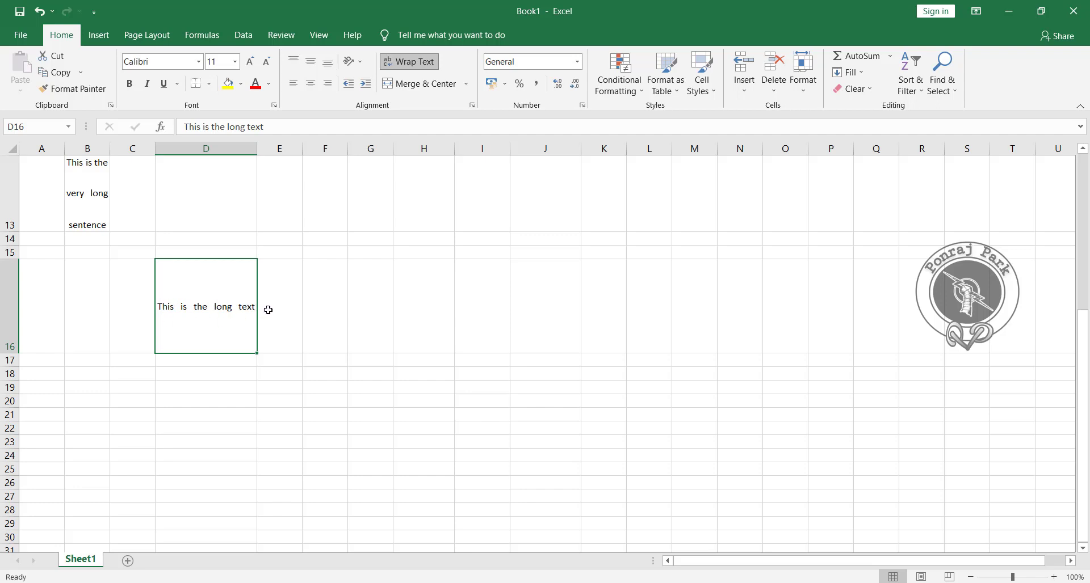
Review the text control options in the alignment settings of cell H10 without changing them.
{"action": "scroll", "coordinate": [341, 519], "scroll_direction": "up", "scroll_amount": 4}
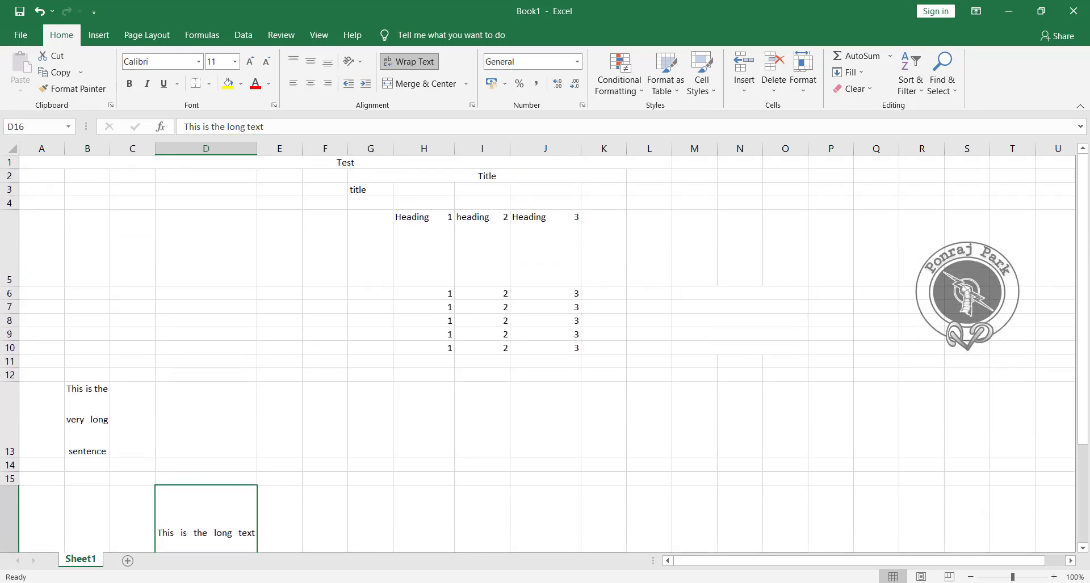
{"action": "left_click", "coordinate": [450, 351]}
{"action": "left_click", "coordinate": [471, 105]}
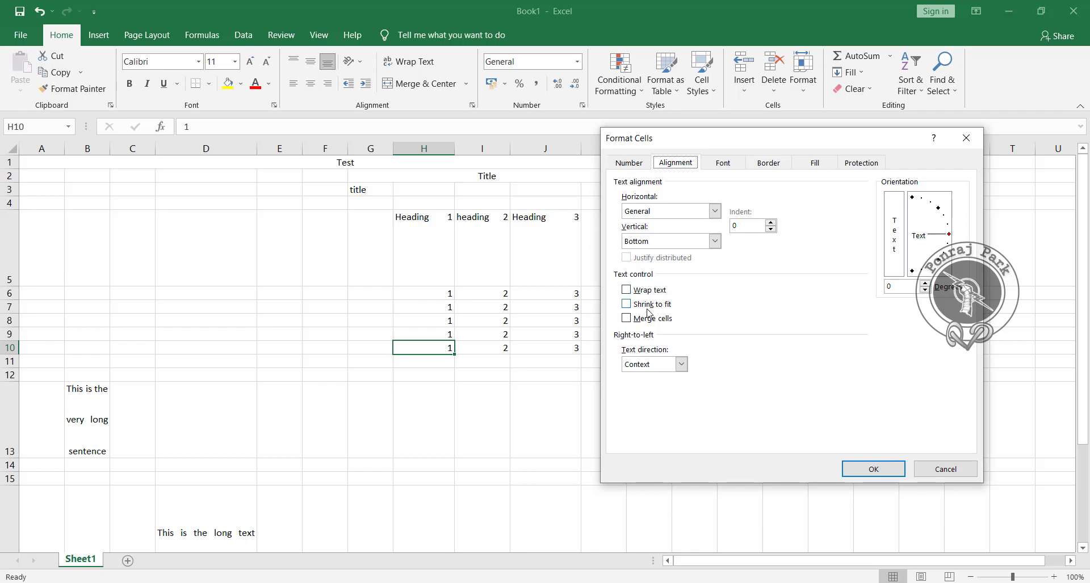
{"action": "left_click", "coordinate": [947, 468]}
{"action": "scroll", "coordinate": [220, 384], "scroll_direction": "down", "scroll_amount": 2}
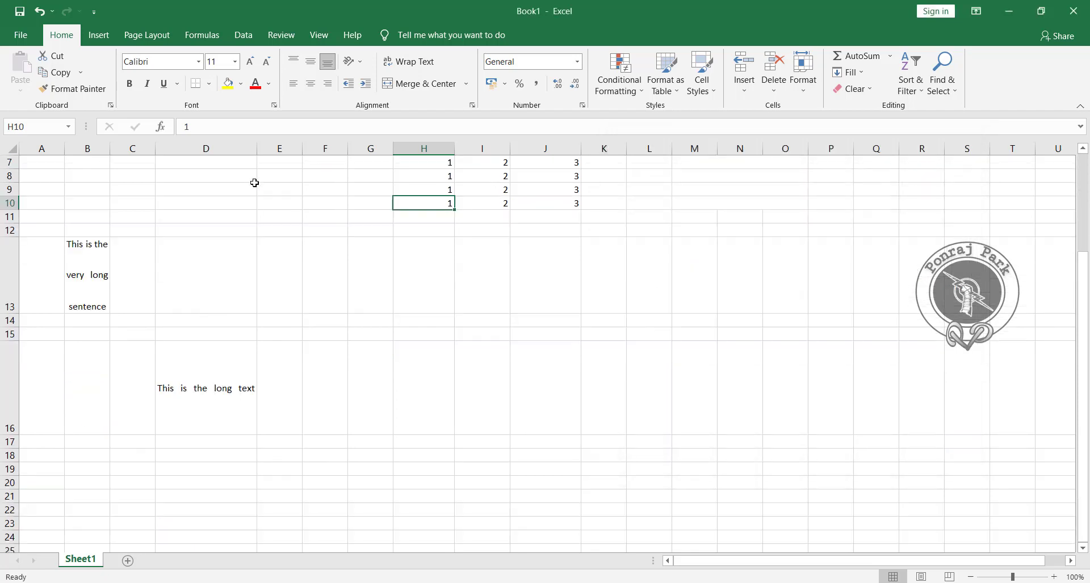
Narrow column D until the D16 text breaks onto two lines, and enter "this is test" in cell H18.
{"action": "left_click_drag", "start_coordinate": [256, 149], "coordinate": [217, 145]}
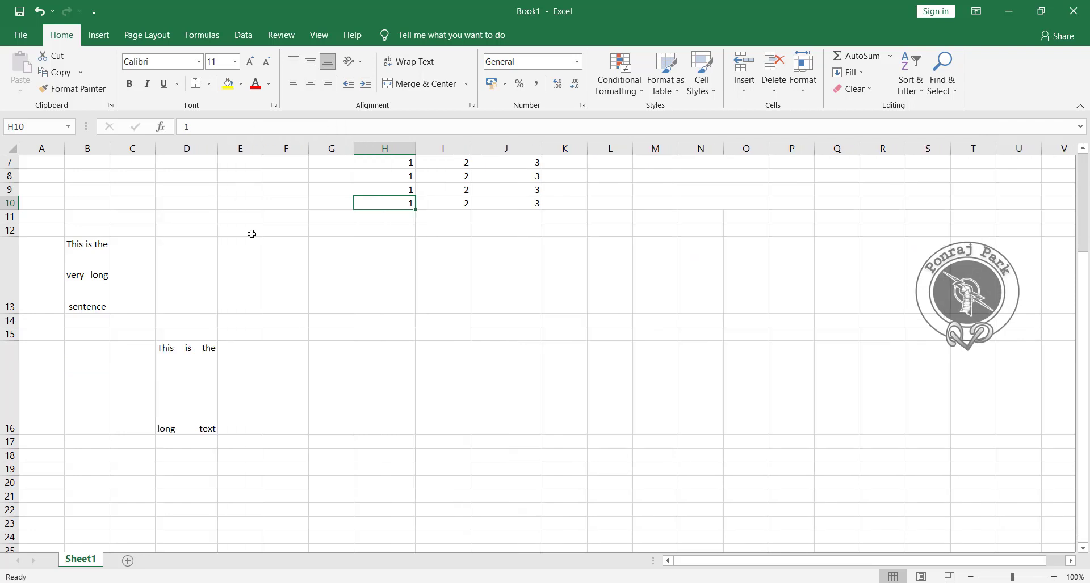
{"action": "left_click", "coordinate": [376, 455]}
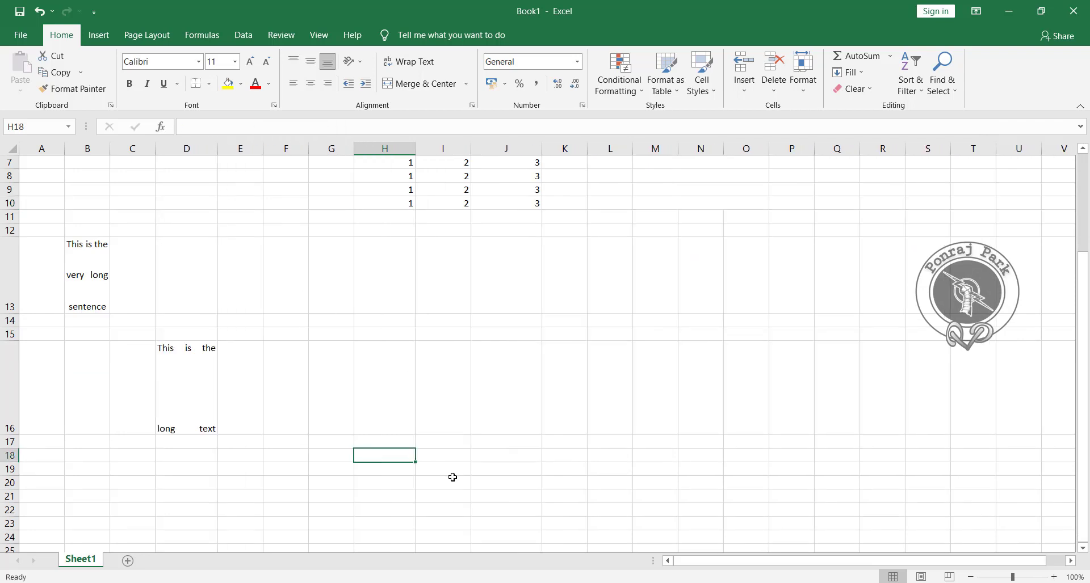
{"action": "type", "text": "this i"}
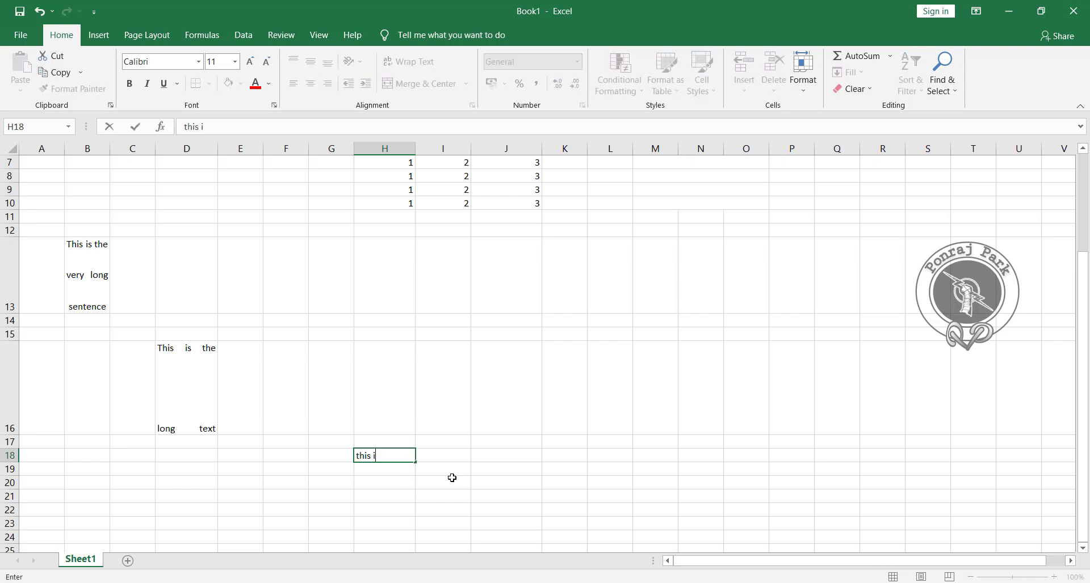
{"action": "type", "text": "s test"}
Narrow column H until it is too small for the text in cell H18.
{"action": "left_click_drag", "start_coordinate": [443, 149], "coordinate": [413, 150]}
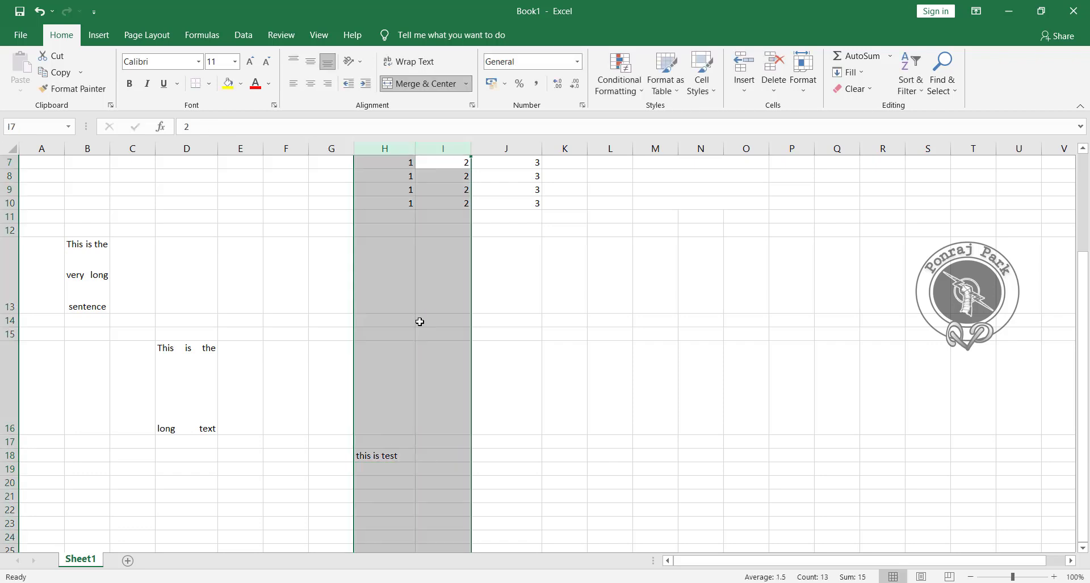
{"action": "left_click", "coordinate": [401, 354]}
{"action": "left_click", "coordinate": [392, 458]}
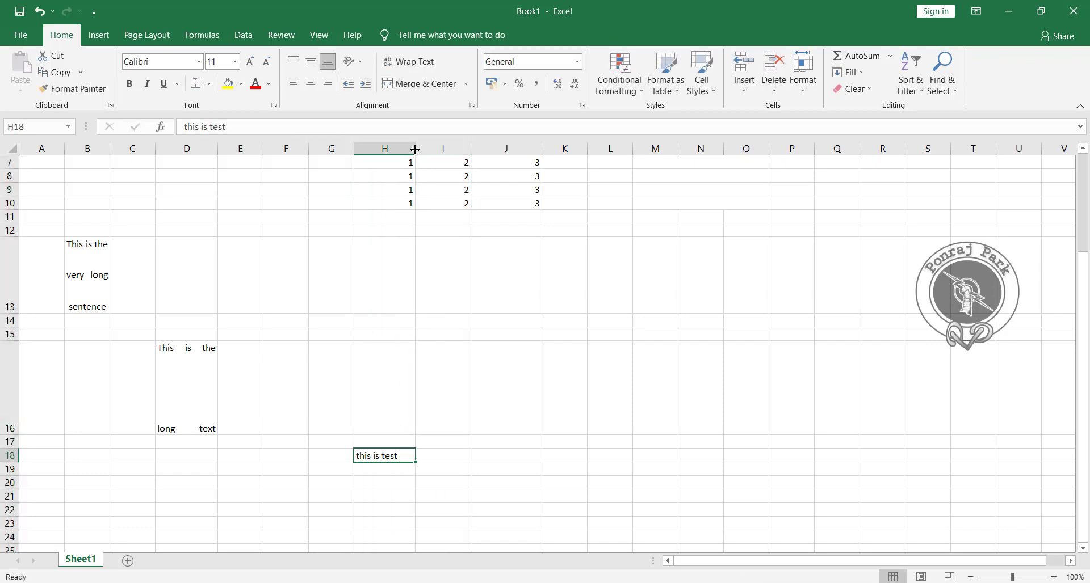
{"action": "left_click_drag", "start_coordinate": [415, 149], "coordinate": [387, 149]}
Turn on Shrink to fit for cell H18 through the Format Cells alignment settings.
{"action": "scroll", "coordinate": [469, 449], "scroll_direction": "up", "scroll_amount": 2}
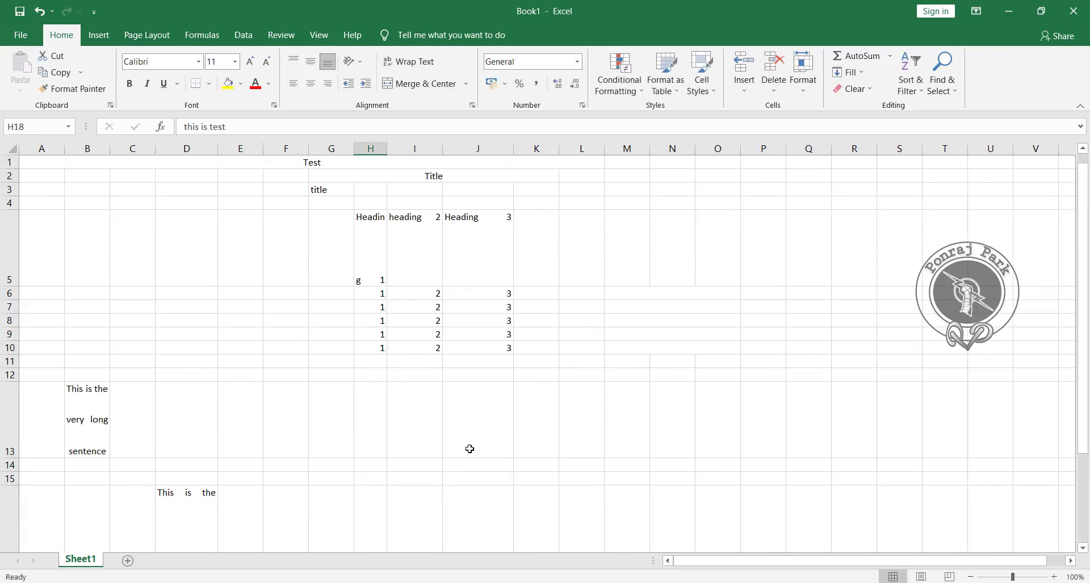
{"action": "scroll", "coordinate": [412, 239], "scroll_direction": "down", "scroll_amount": 3}
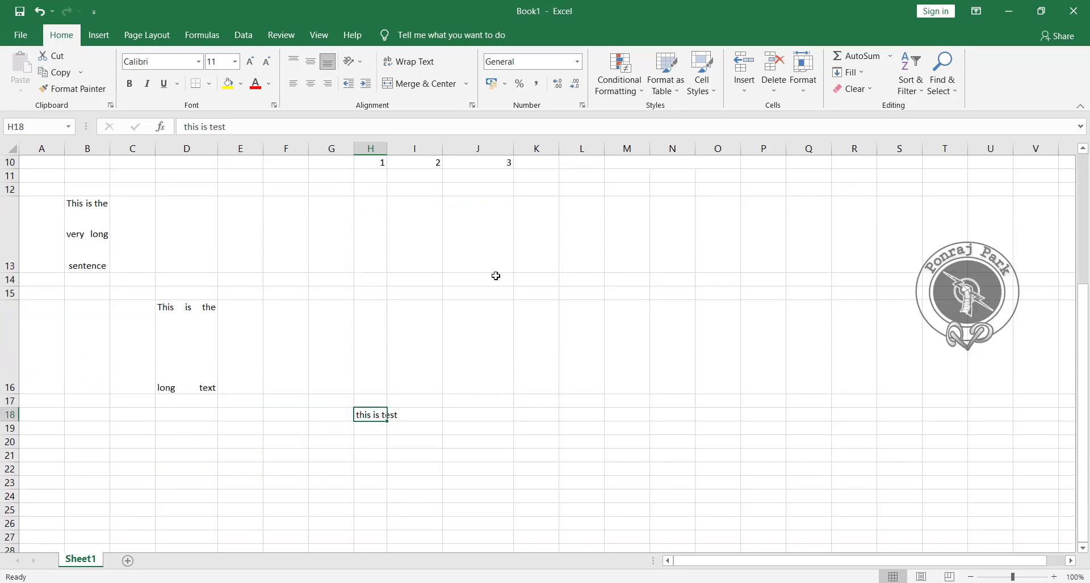
{"action": "left_click", "coordinate": [472, 105]}
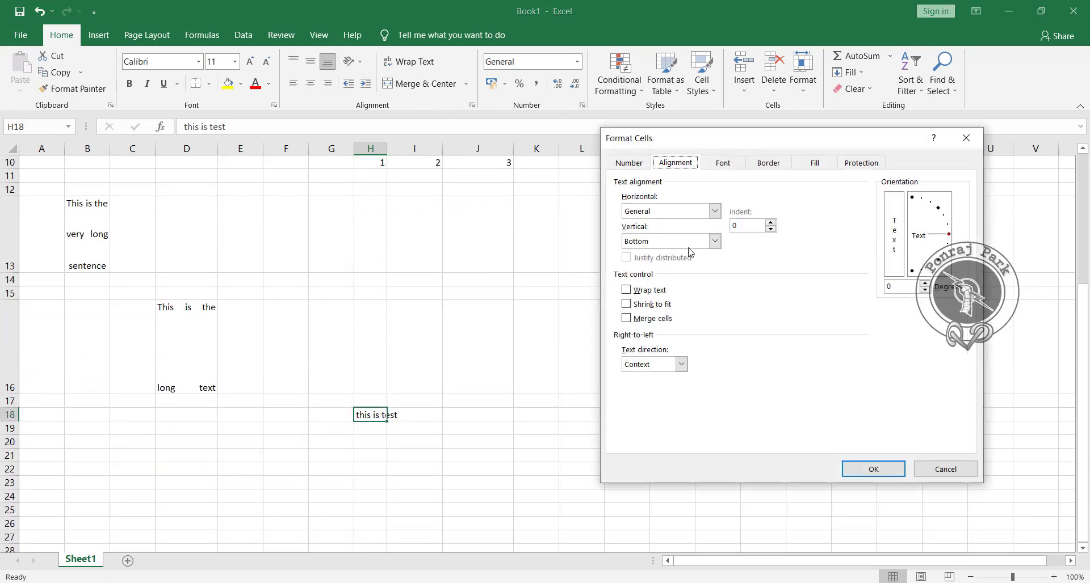
{"action": "left_click", "coordinate": [626, 305]}
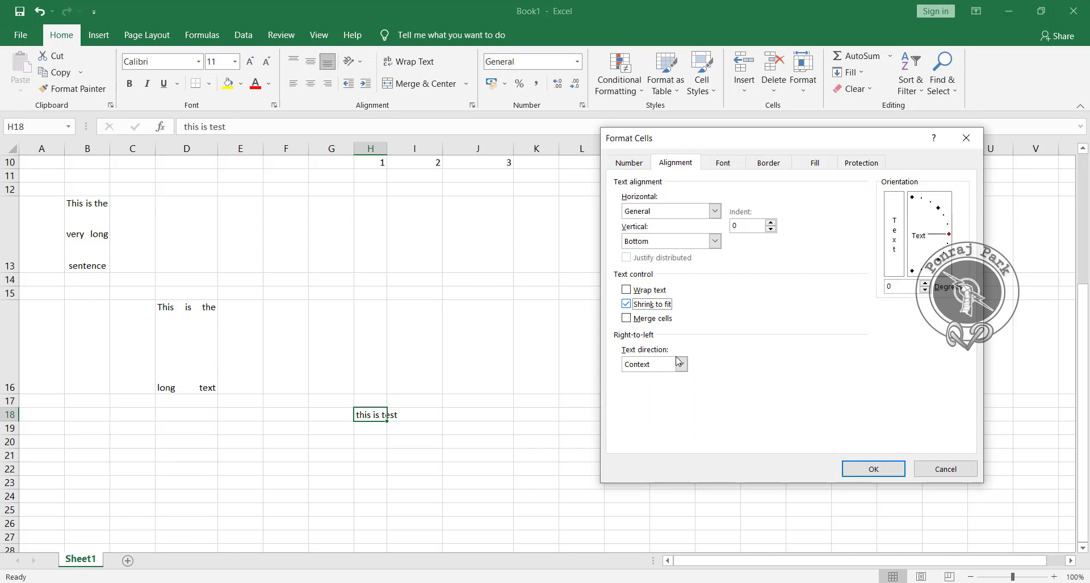
{"action": "left_click", "coordinate": [873, 469]}
{"action": "left_click", "coordinate": [370, 441]}
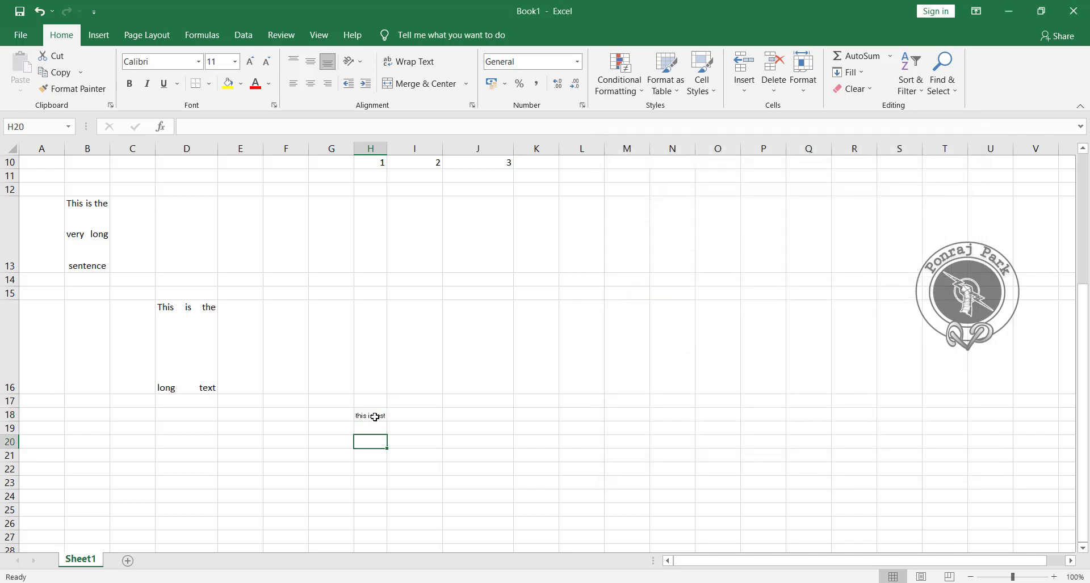
Review the text control settings of cell H18 in Format Cells without changing them.
{"action": "left_click", "coordinate": [375, 417]}
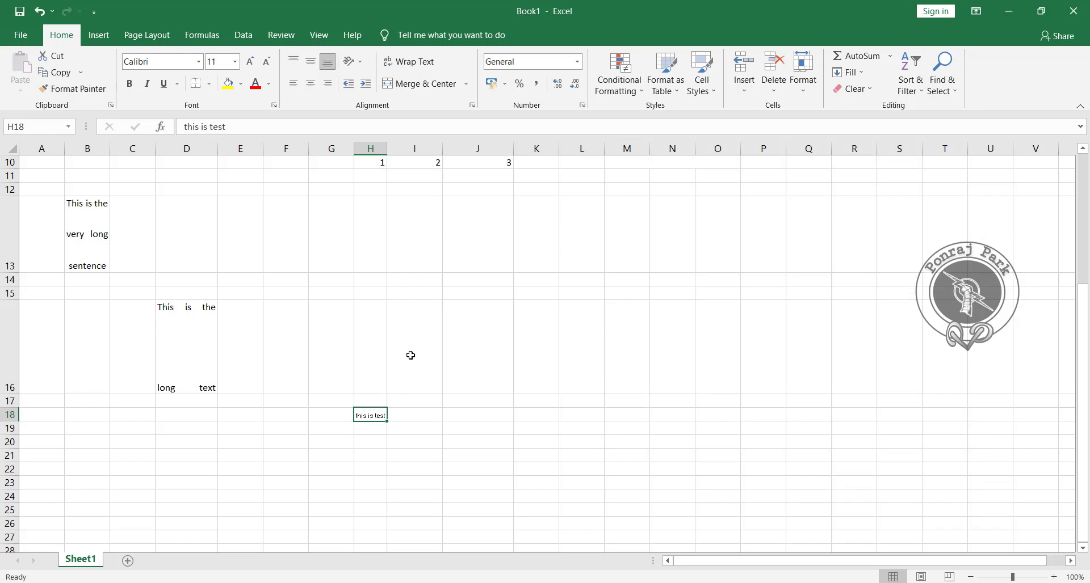
{"action": "left_click", "coordinate": [472, 105]}
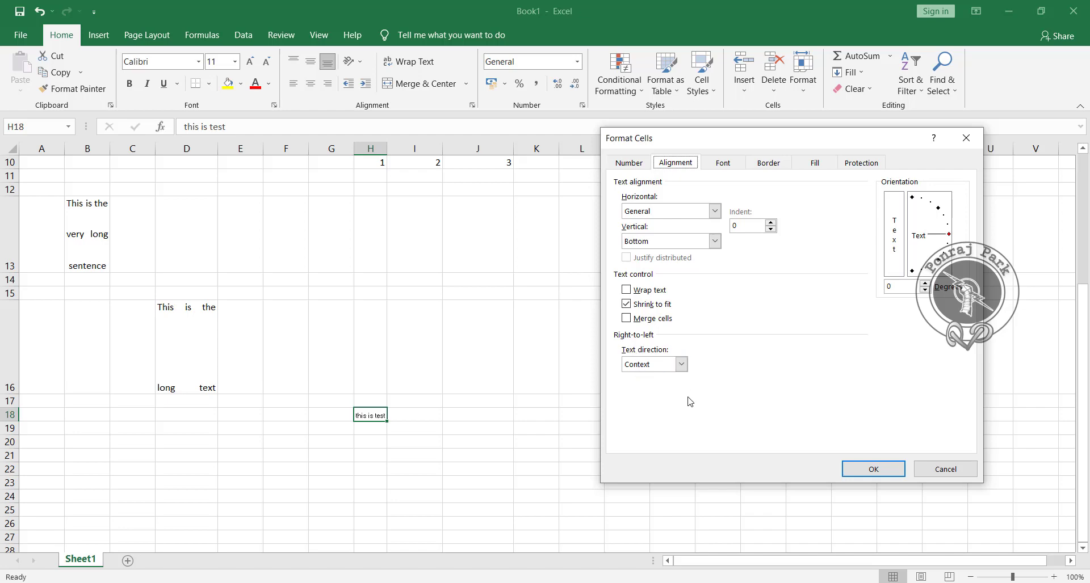
{"action": "left_click", "coordinate": [945, 469]}
Enter "q" in cell M19 and "qdfsdfg scsd" in cell N19.
{"action": "left_click", "coordinate": [622, 429]}
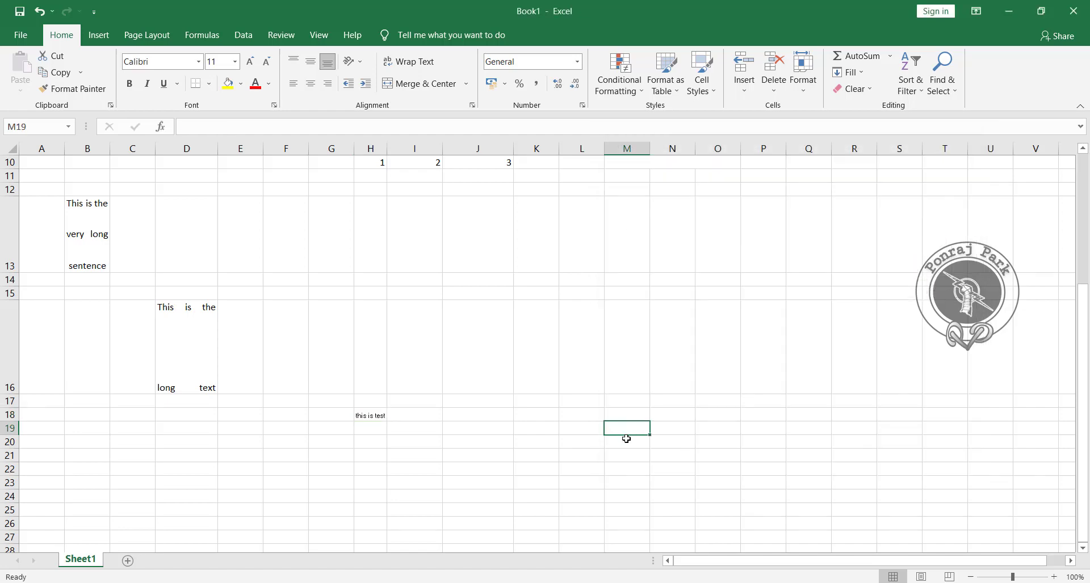
{"action": "type", "text": "q"}
{"action": "key", "text": "Tab"}
{"action": "type", "text": "qdfsd"}
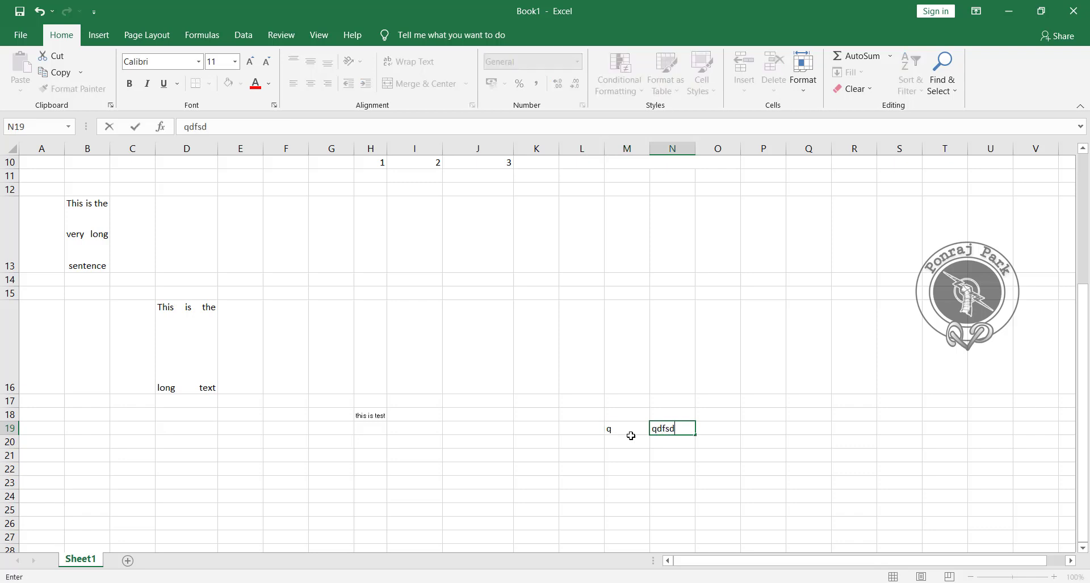
{"action": "type", "text": "fg scsd"}
{"action": "left_click", "coordinate": [750, 429]}
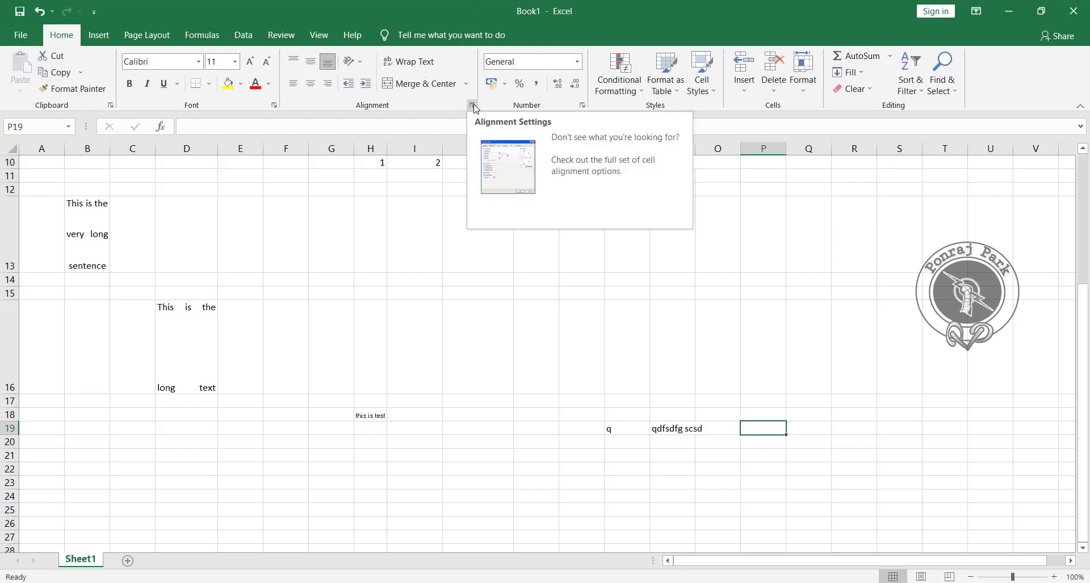
Review the text direction options in the alignment settings of cell P19 without changing them.
{"action": "left_click", "coordinate": [473, 106]}
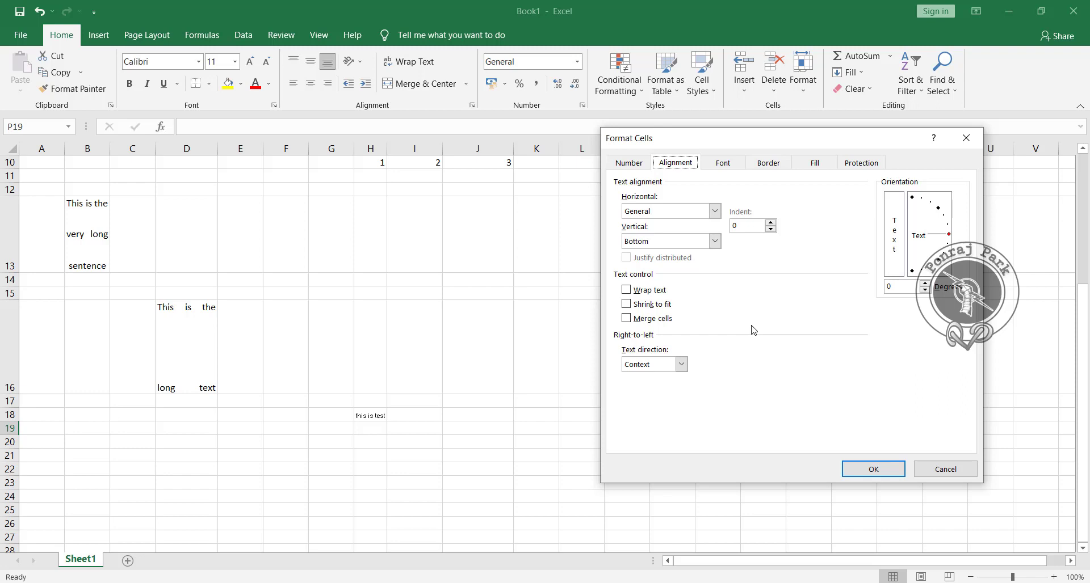
{"action": "left_click", "coordinate": [681, 364]}
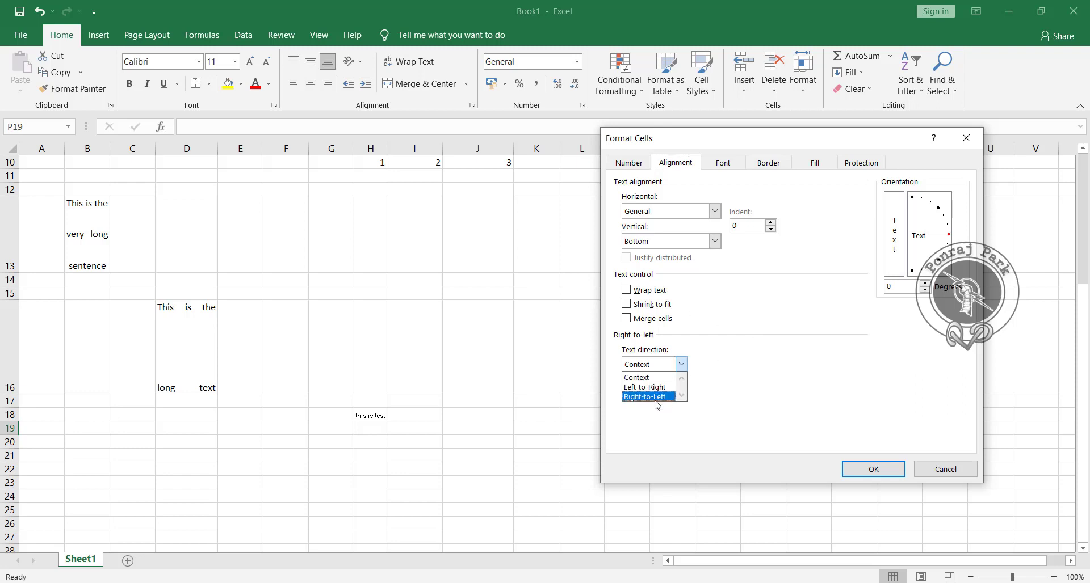
{"action": "left_click", "coordinate": [741, 395]}
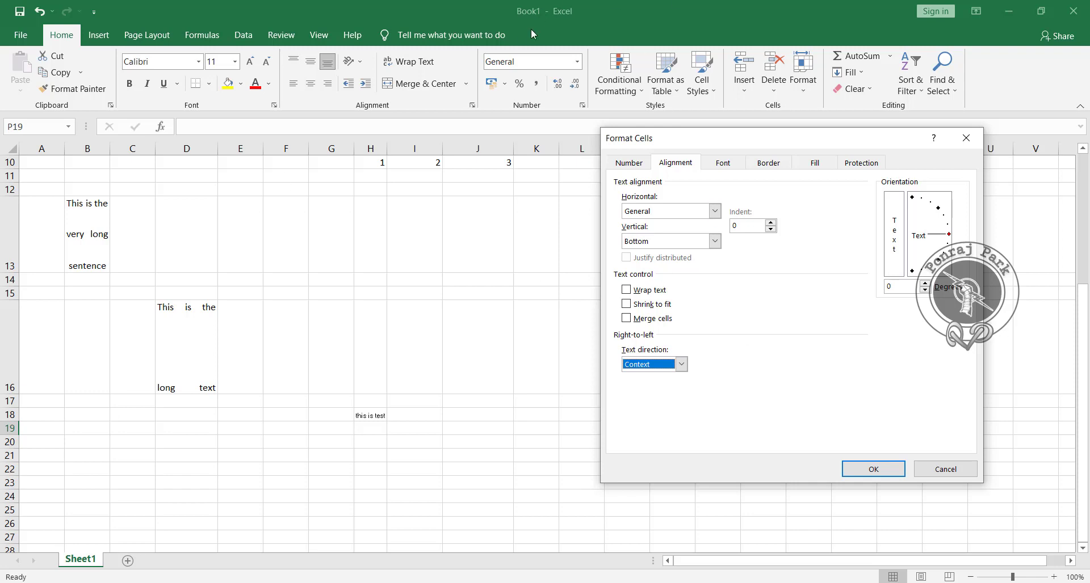
{"action": "left_click", "coordinate": [681, 364]}
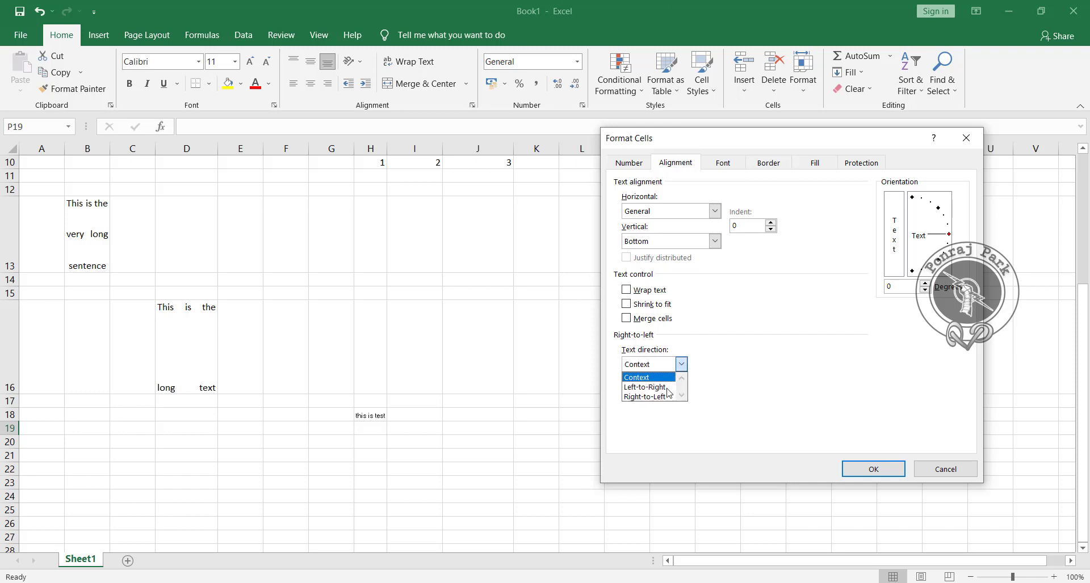
{"action": "left_click", "coordinate": [820, 413]}
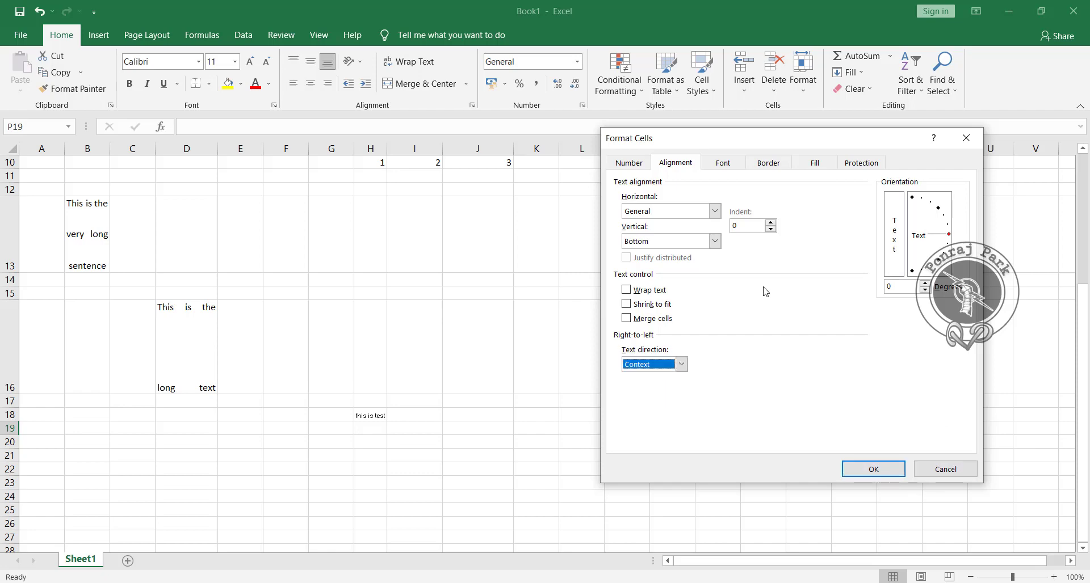
{"action": "left_click", "coordinate": [947, 470]}
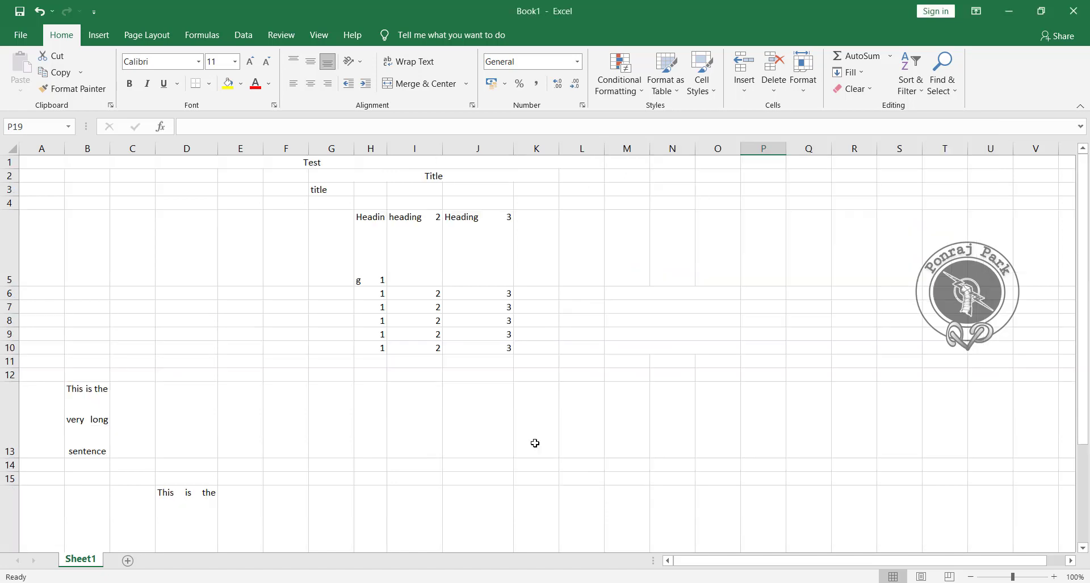